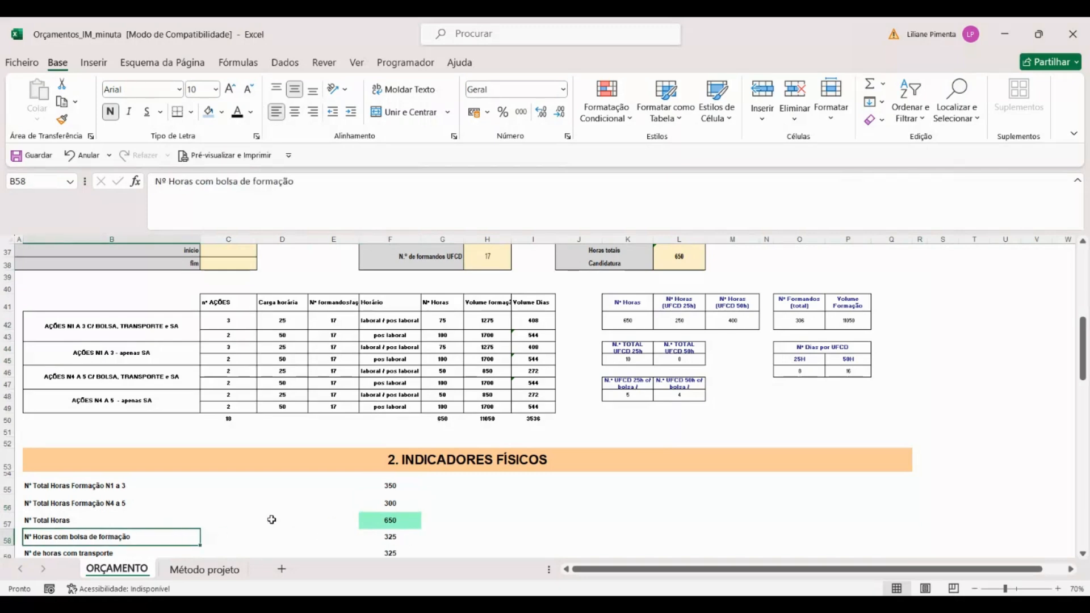
Step: Review the physical indicators in section 2: transport hours, training volume with grant, and the training days and actions in rows 67 to 70
{"action": "scroll", "coordinate": [271, 520], "scroll_direction": "down", "scroll_amount": 1}
{"action": "left_click_drag", "start_coordinate": [147, 515], "coordinate": [409, 523]}
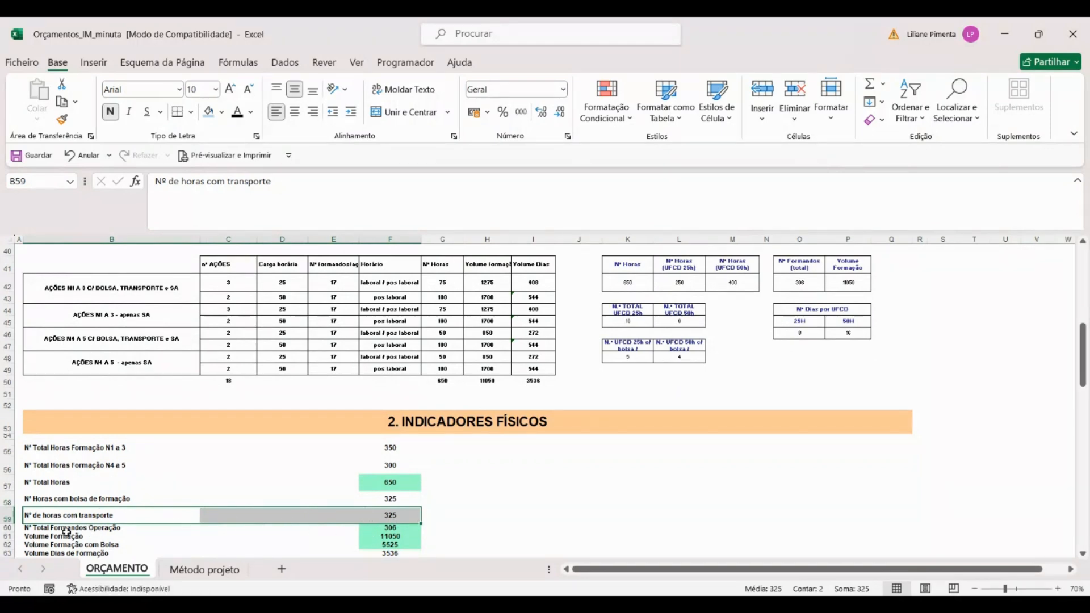
{"action": "left_click_drag", "start_coordinate": [91, 547], "coordinate": [364, 544]}
{"action": "scroll", "coordinate": [363, 545], "scroll_direction": "down", "scroll_amount": 1}
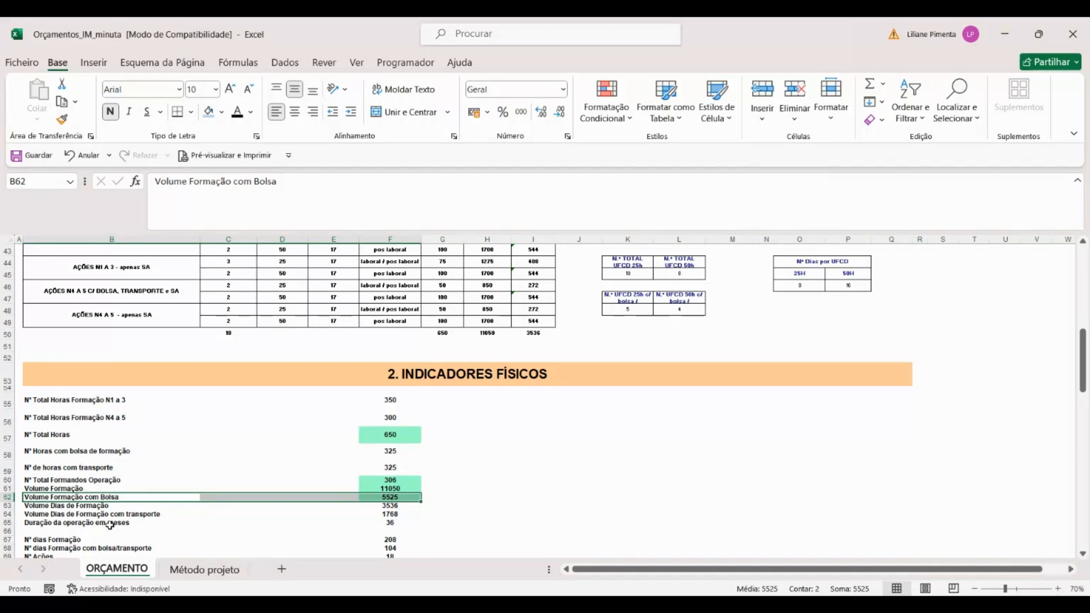
{"action": "scroll", "coordinate": [110, 525], "scroll_direction": "down", "scroll_amount": 1}
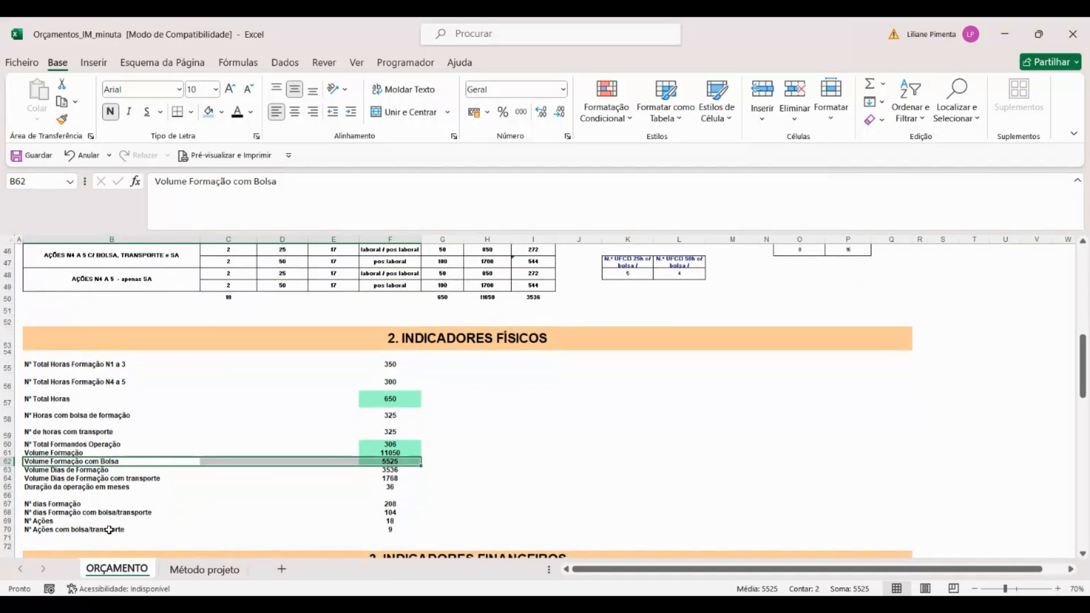
{"action": "left_click_drag", "start_coordinate": [66, 503], "coordinate": [400, 533]}
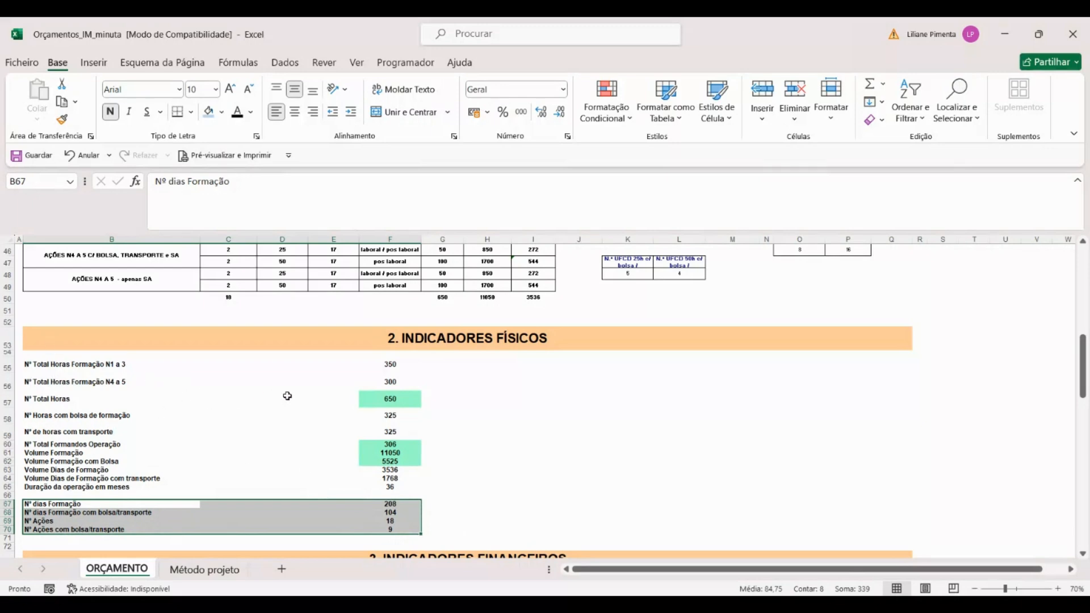
Step: Examine the meal, grant and transport unit values among the financial indicators in section 3
{"action": "scroll", "coordinate": [287, 396], "scroll_direction": "down", "scroll_amount": 1}
{"action": "scroll", "coordinate": [290, 397], "scroll_direction": "down", "scroll_amount": 1}
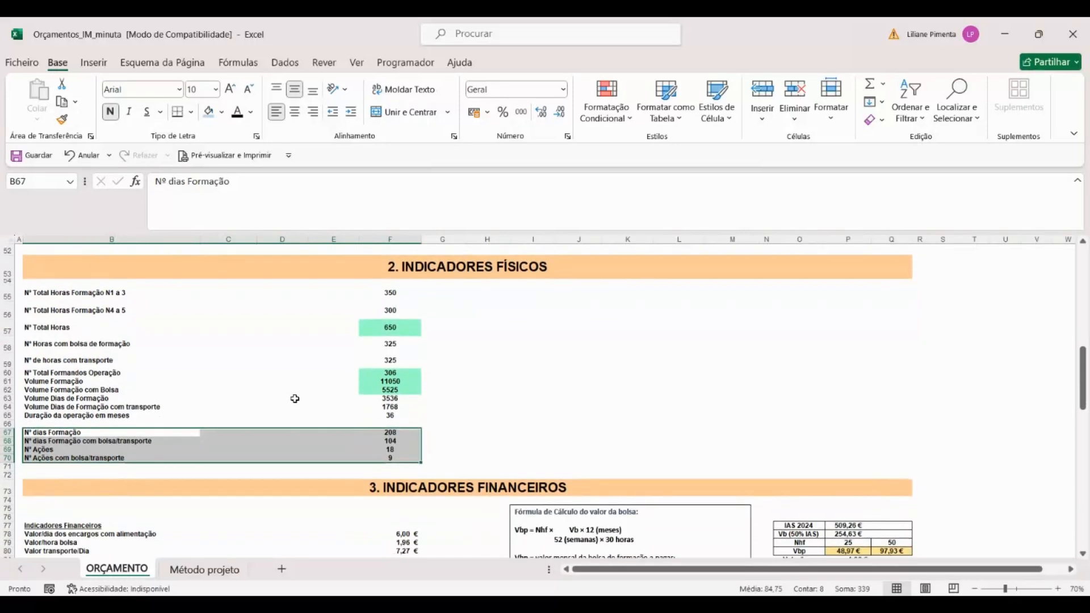
{"action": "scroll", "coordinate": [293, 398], "scroll_direction": "down", "scroll_amount": 1}
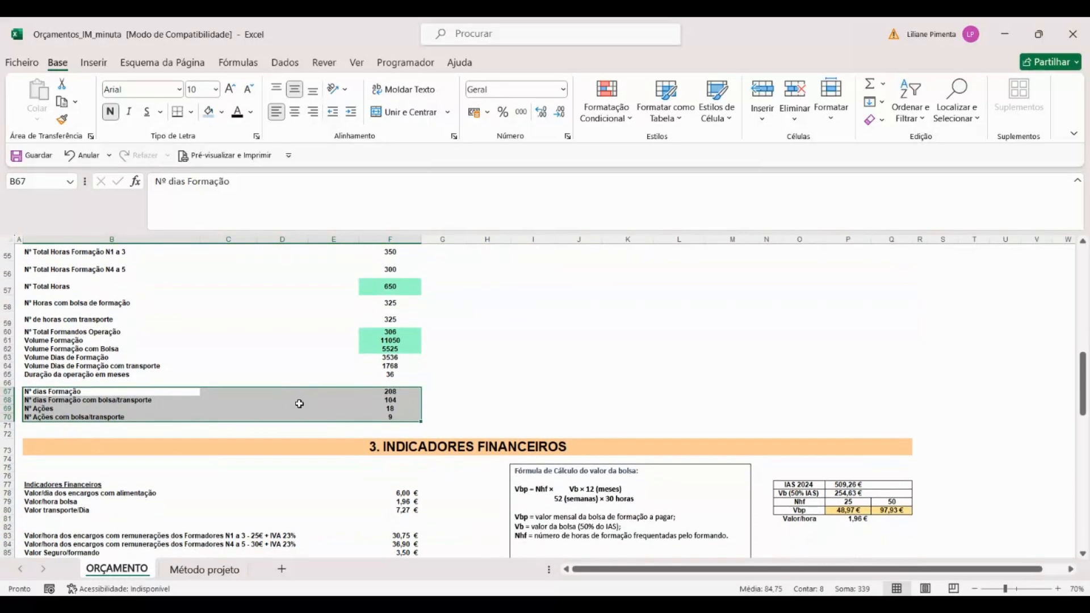
{"action": "scroll", "coordinate": [298, 403], "scroll_direction": "down", "scroll_amount": 1}
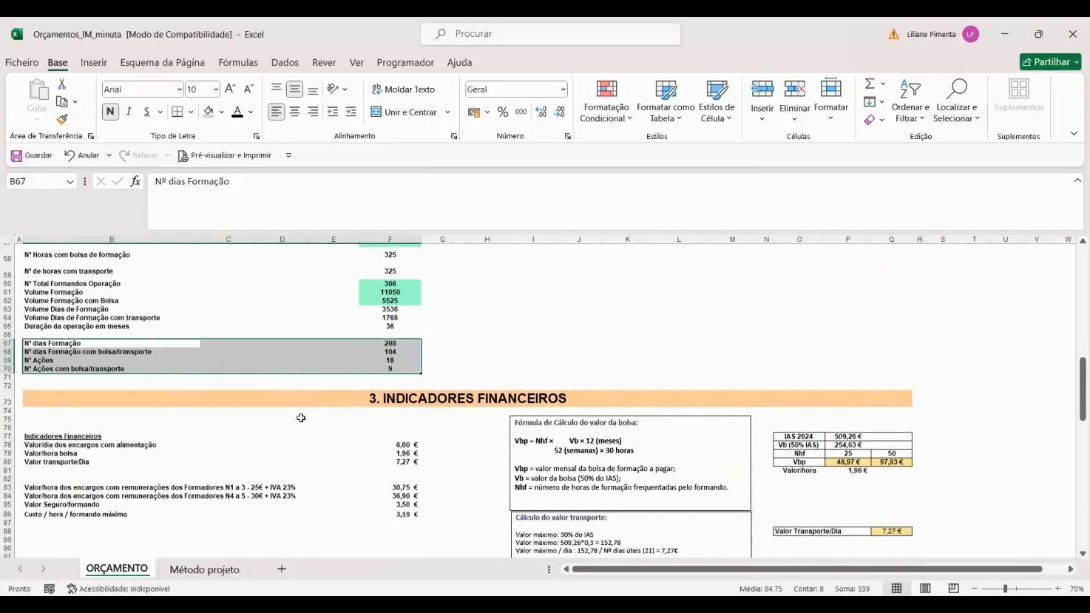
{"action": "left_click", "coordinate": [53, 442]}
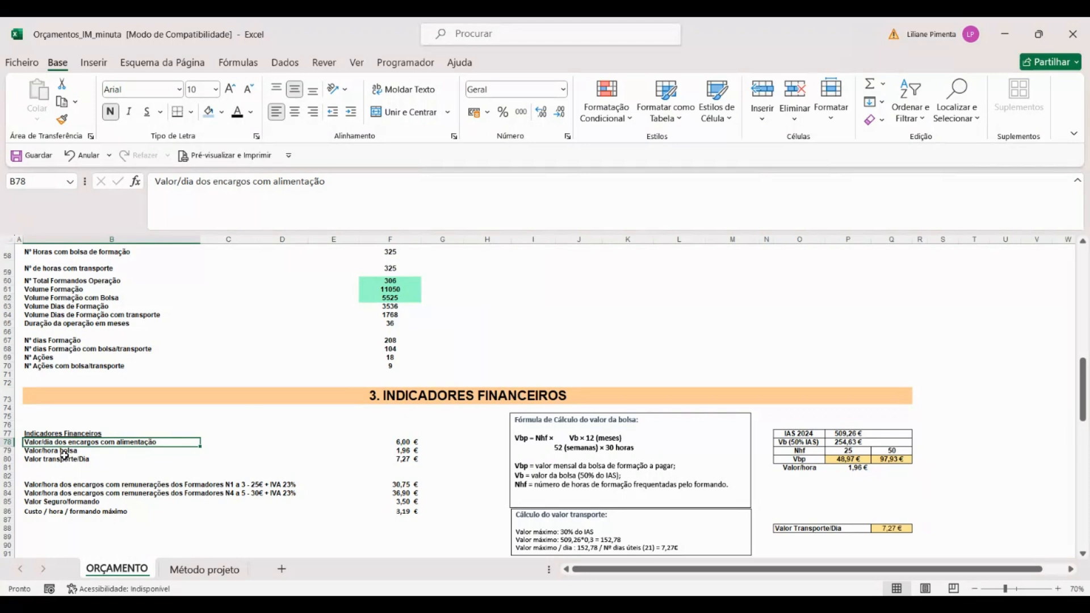
{"action": "left_click", "coordinate": [66, 457]}
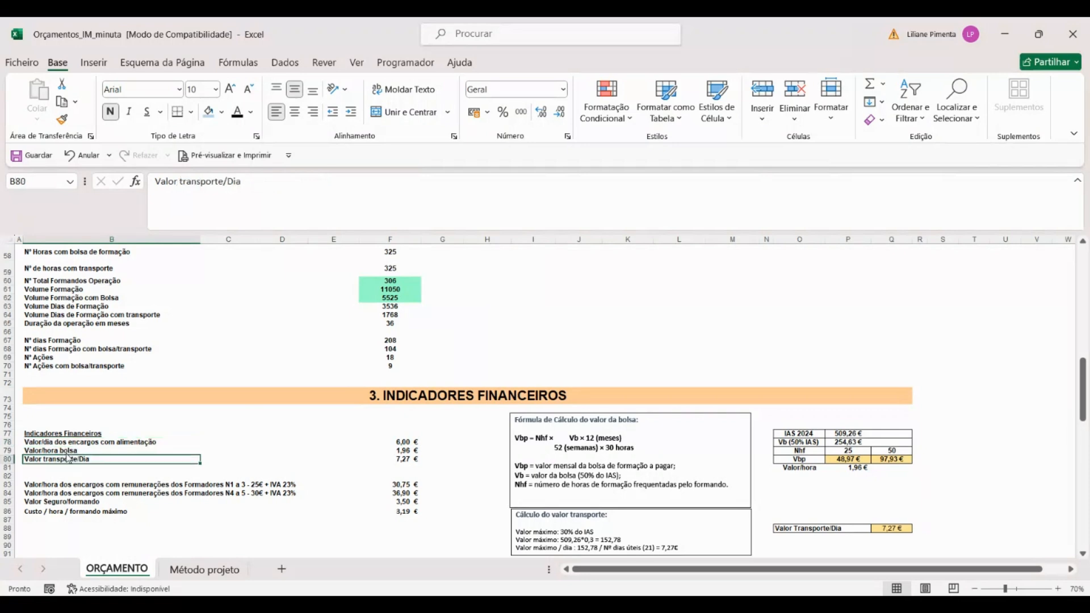
{"action": "left_click", "coordinate": [66, 451]}
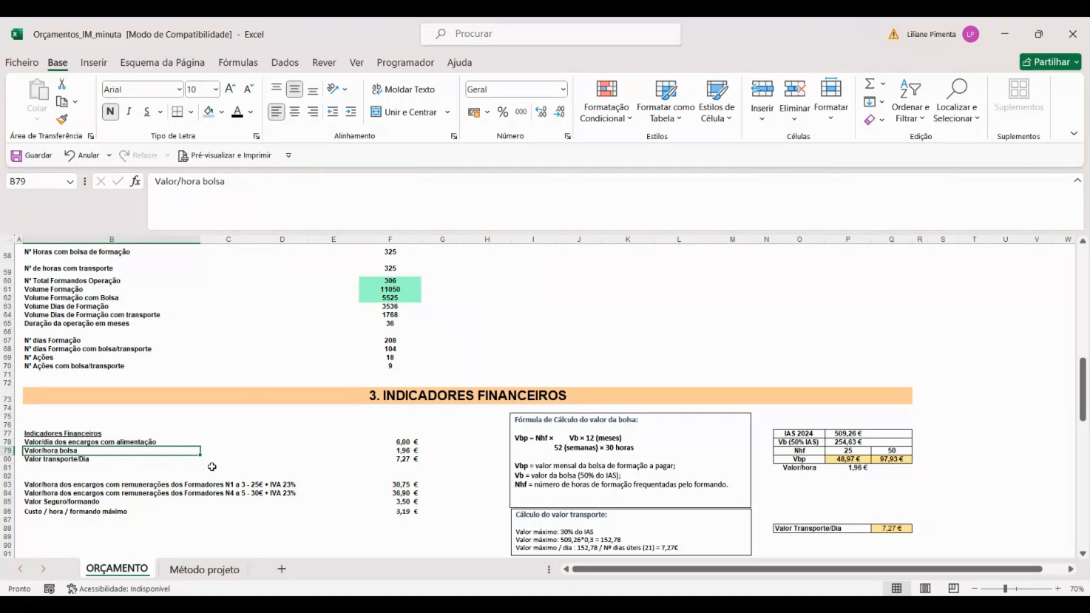
Step: Examine the training grant calculation formula and the adjacent IAS 2024 table, including the Vbp formula in P80
{"action": "left_click", "coordinate": [677, 418]}
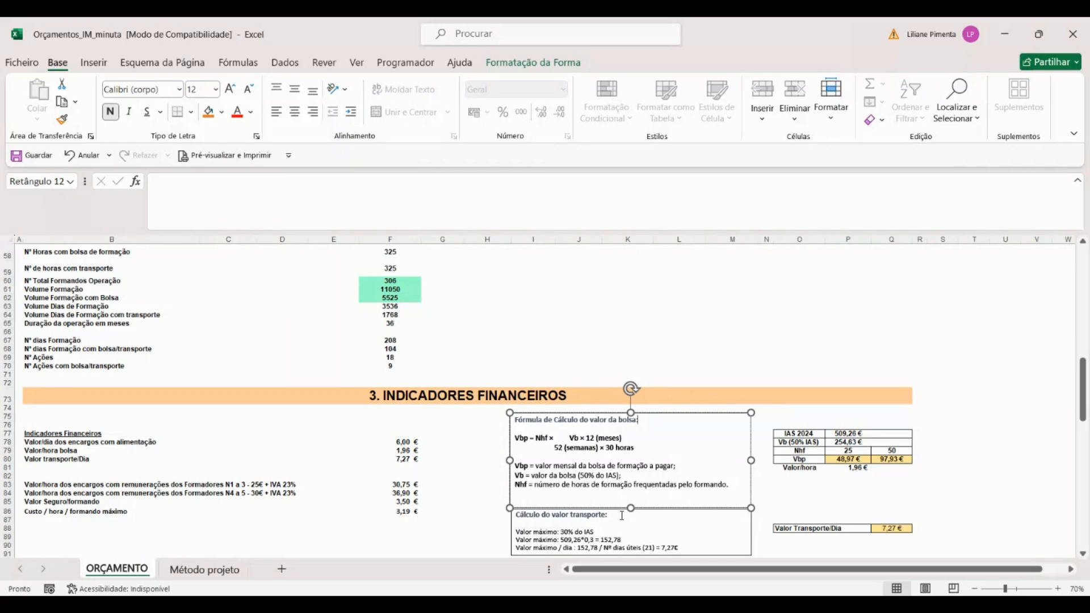
{"action": "left_click", "coordinate": [784, 419]}
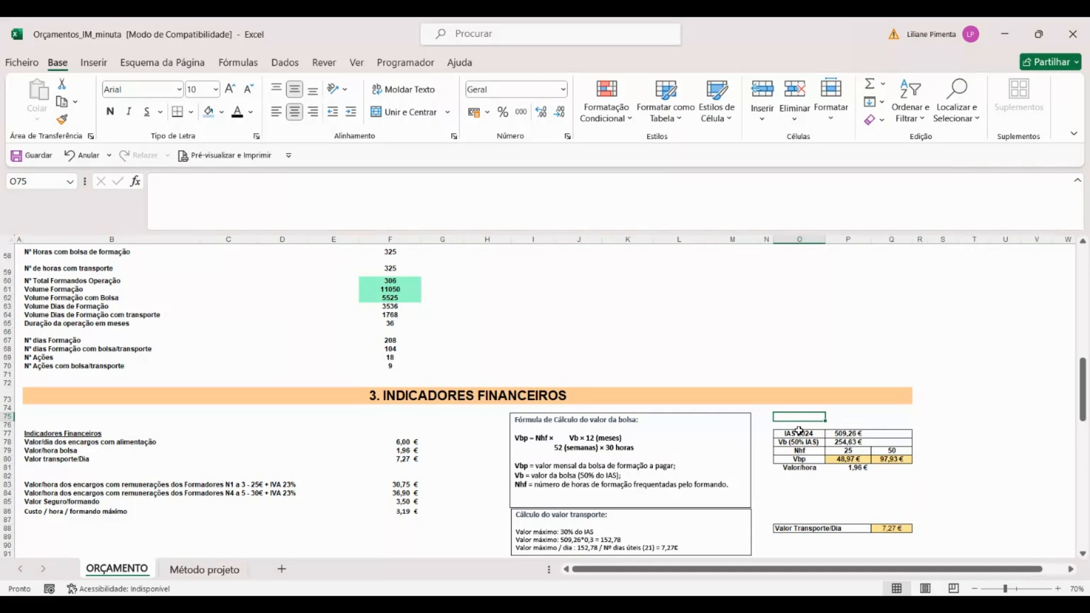
{"action": "left_click", "coordinate": [873, 441]}
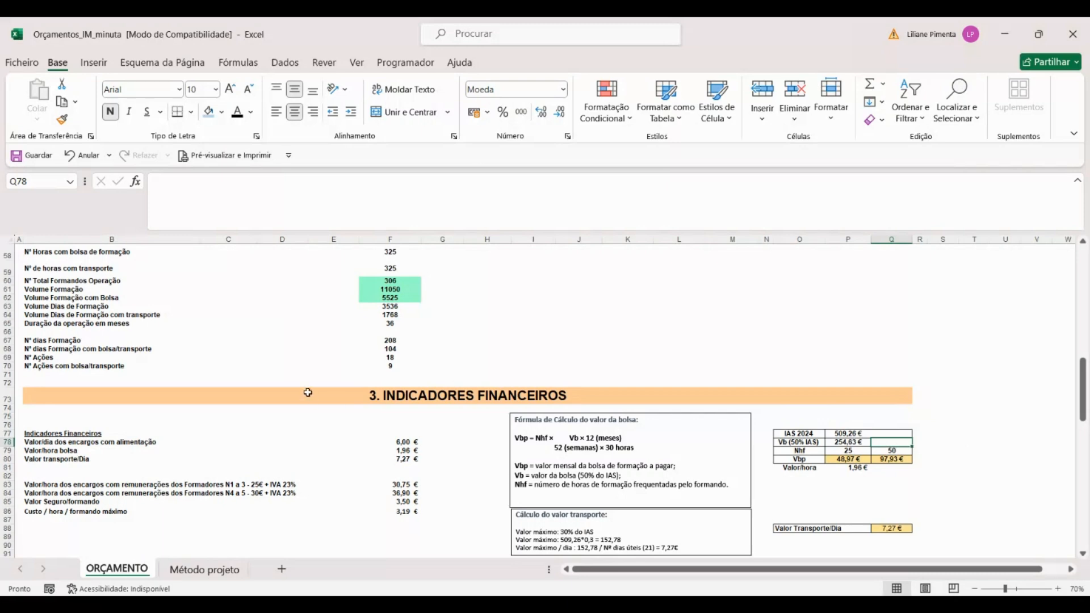
{"action": "left_click", "coordinate": [545, 457]}
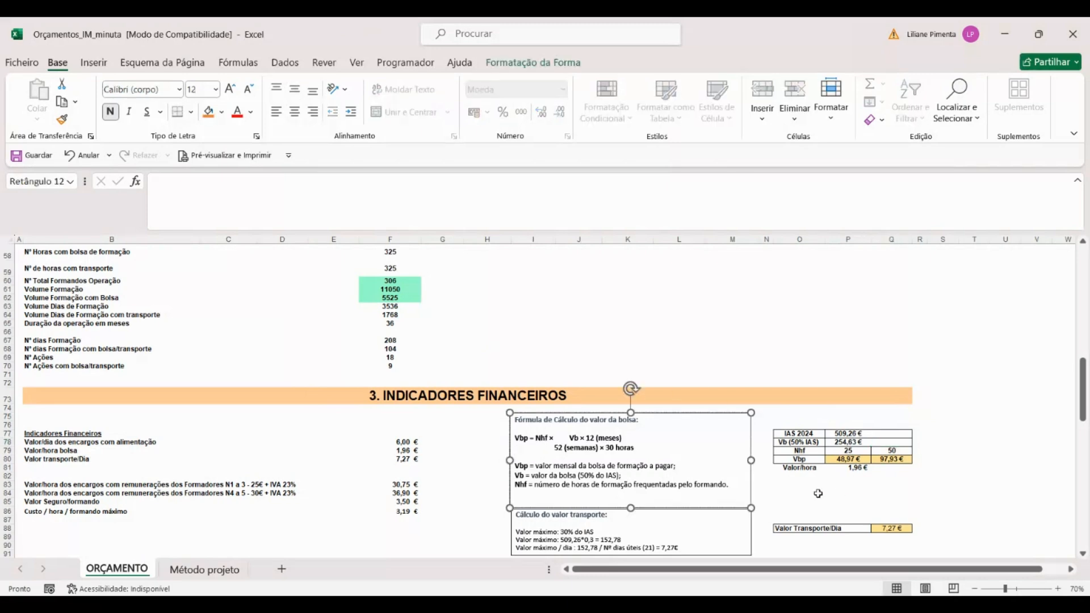
{"action": "left_click", "coordinate": [857, 470]}
{"action": "left_click", "coordinate": [861, 459]}
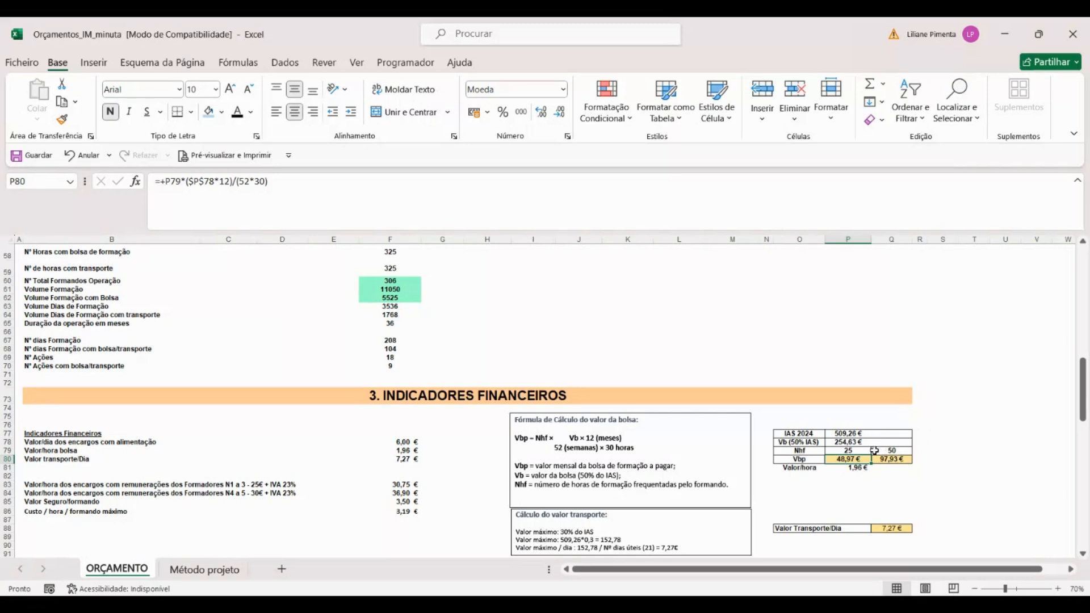
Step: Examine the daily transport value and the note explaining its calculation
{"action": "scroll", "coordinate": [819, 451], "scroll_direction": "down", "scroll_amount": 1}
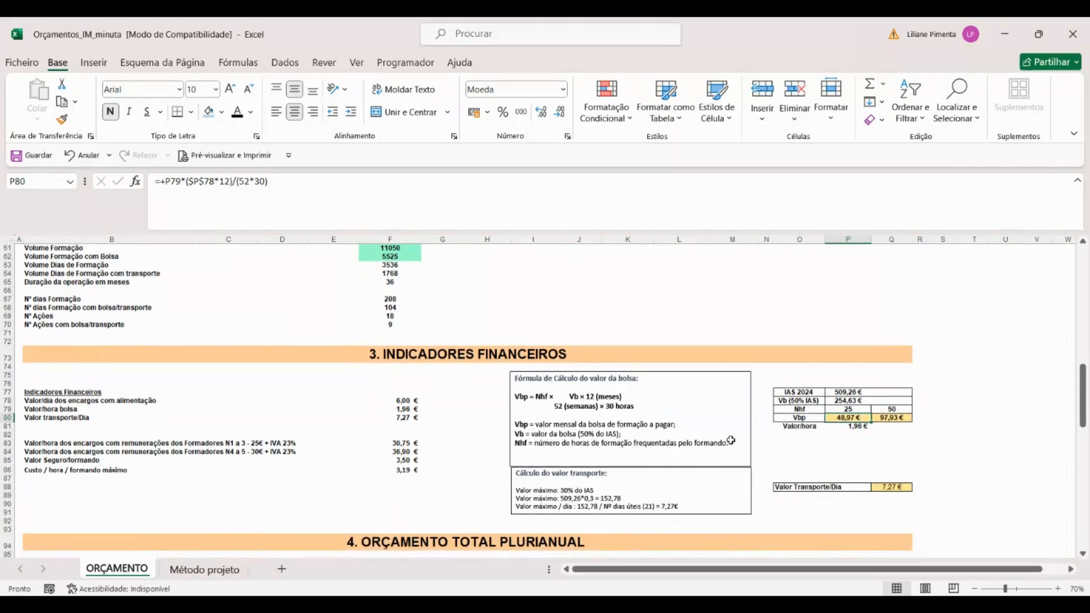
{"action": "left_click", "coordinate": [27, 419]}
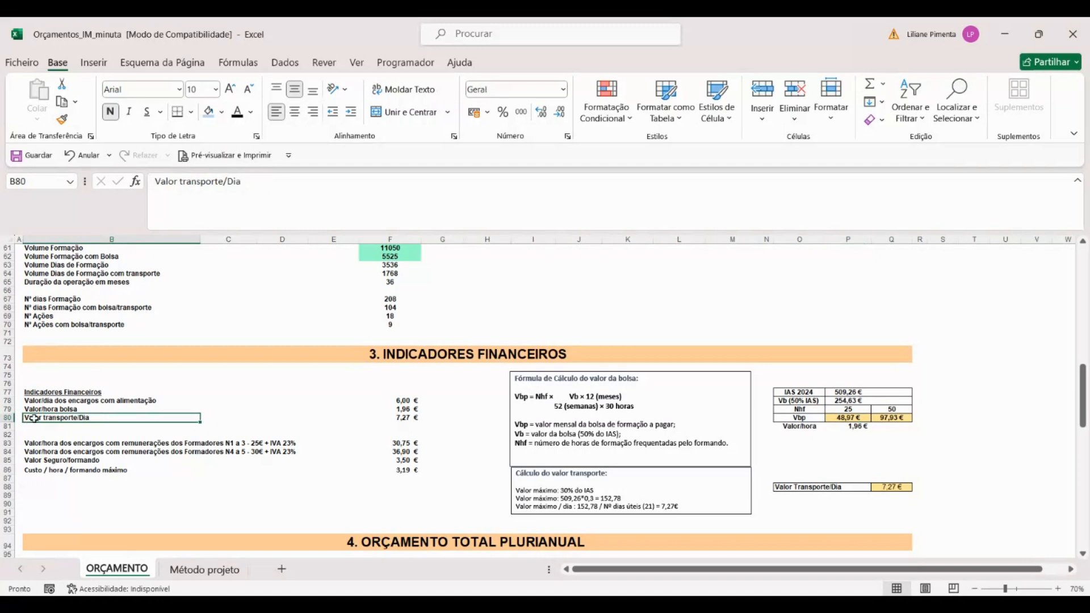
{"action": "left_click", "coordinate": [633, 480]}
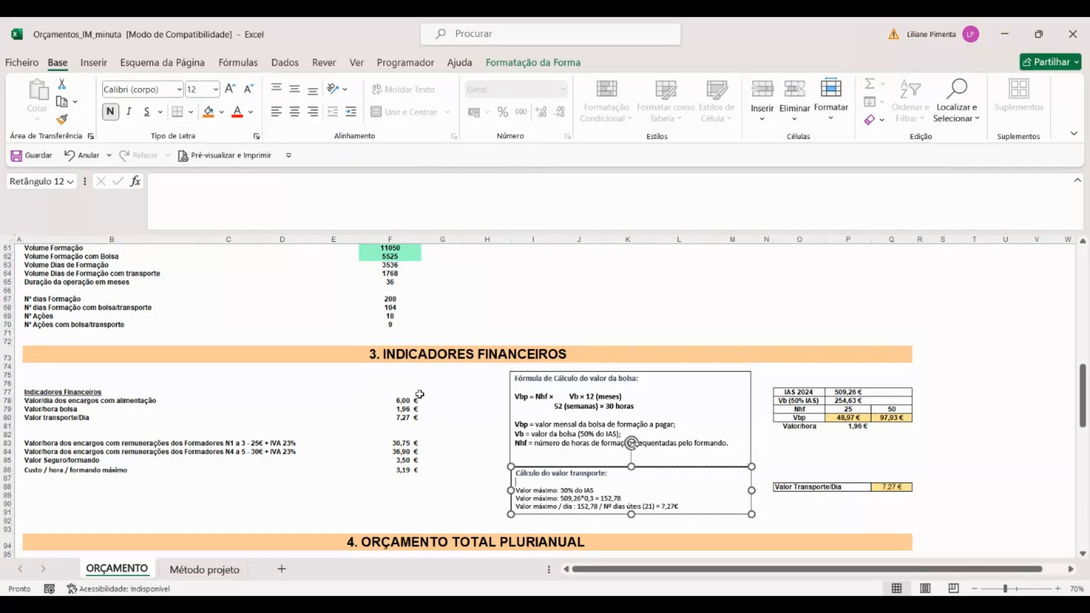
Step: Examine the hourly trainer remuneration rates for levels 1 to 3 and 4 to 5, and inspect the formula in F84
{"action": "left_click", "coordinate": [58, 444]}
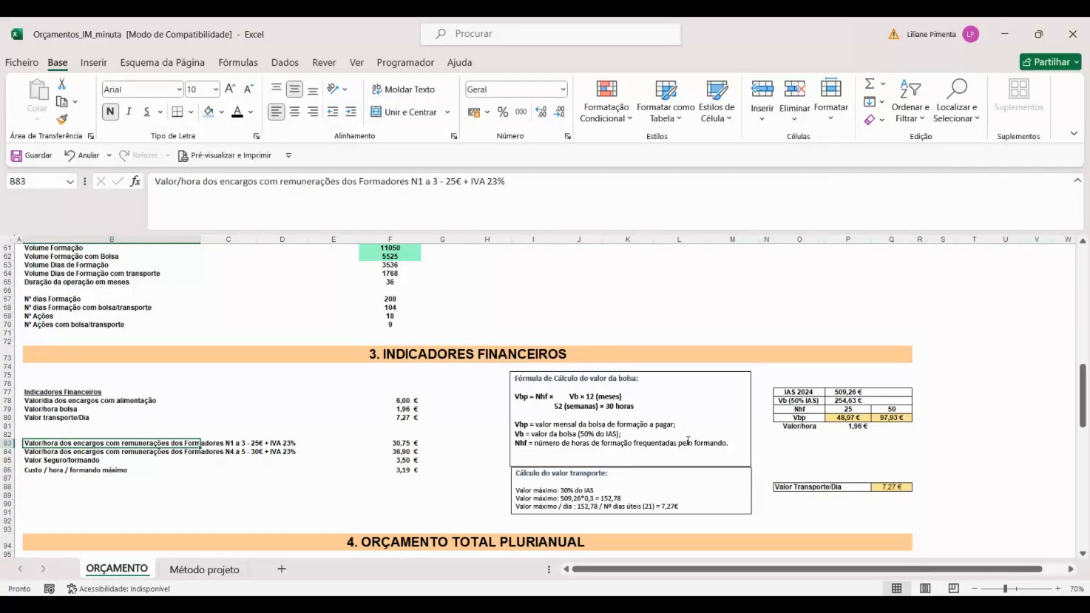
{"action": "left_click", "coordinate": [270, 444]}
{"action": "left_click_drag", "start_coordinate": [63, 454], "coordinate": [280, 453]}
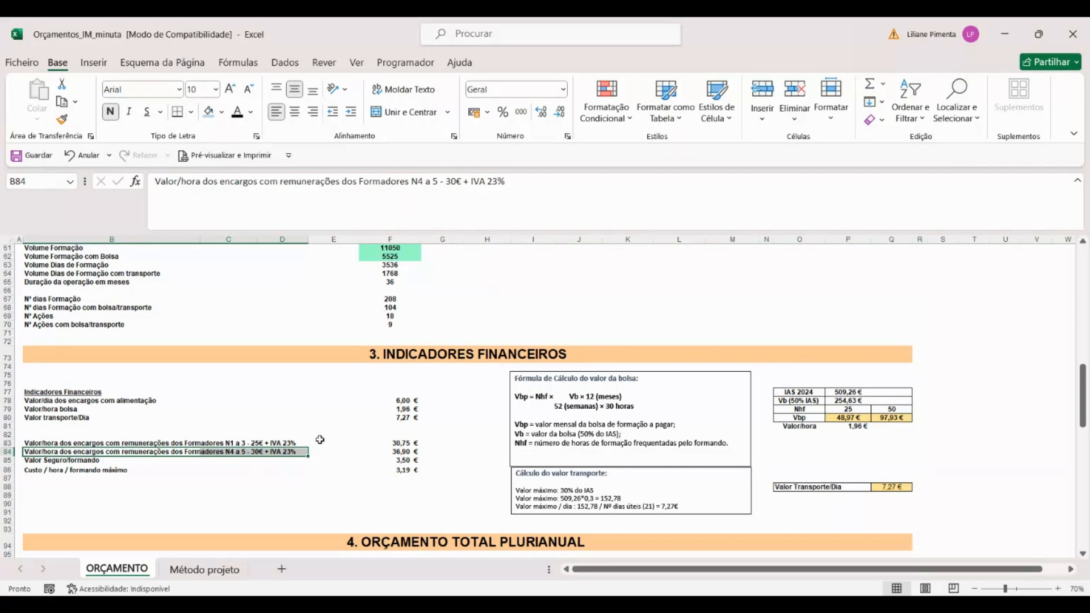
{"action": "left_click", "coordinate": [398, 453]}
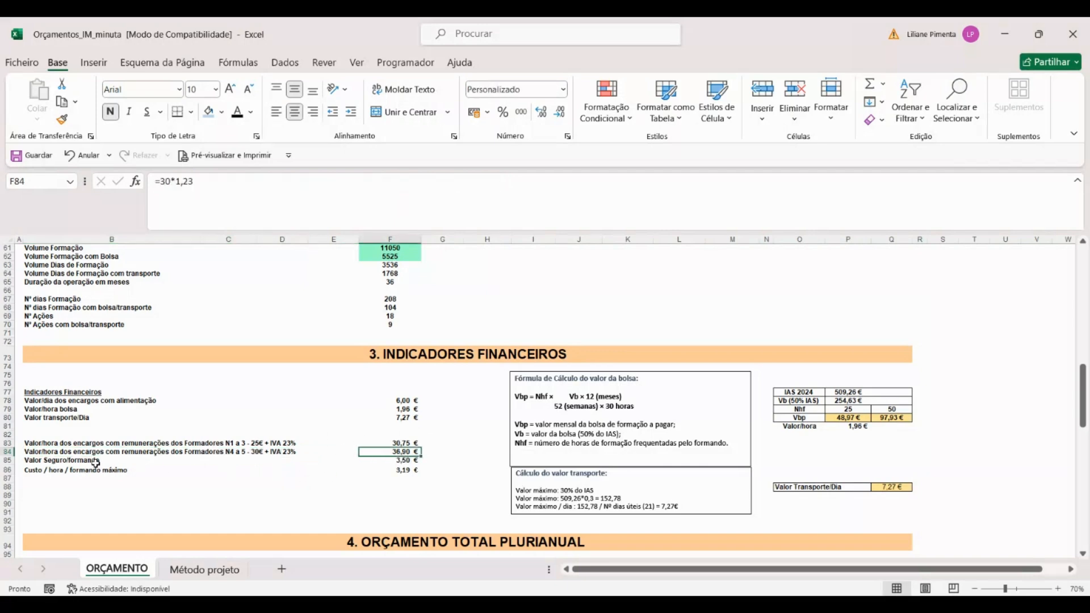
Step: Review the insurance value per trainee and the maximum cost per hour per trainee
{"action": "left_click", "coordinate": [113, 463]}
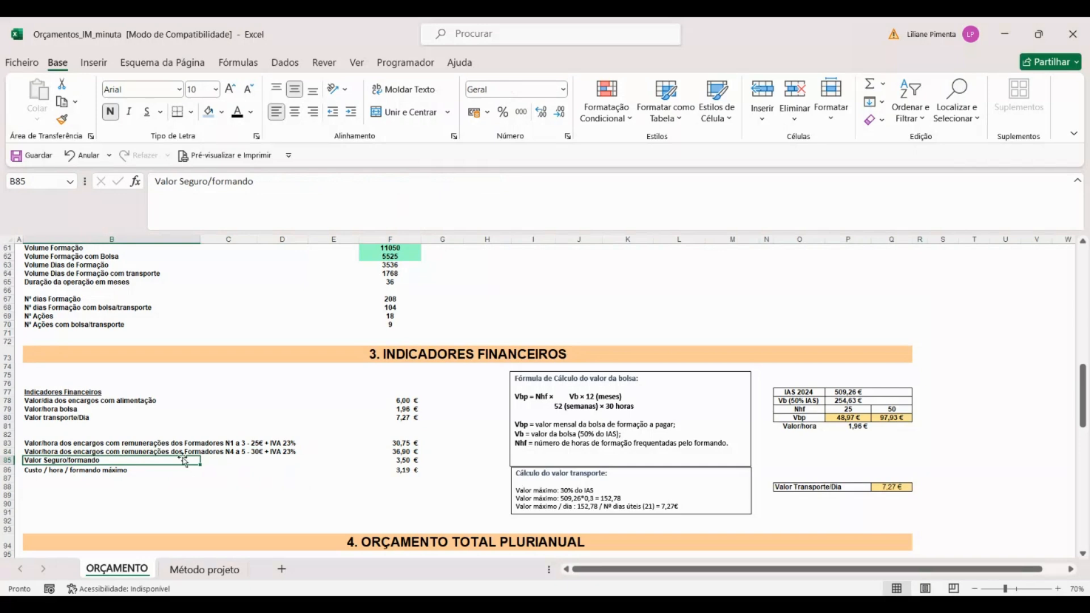
{"action": "scroll", "coordinate": [177, 393], "scroll_direction": "down", "scroll_amount": 1}
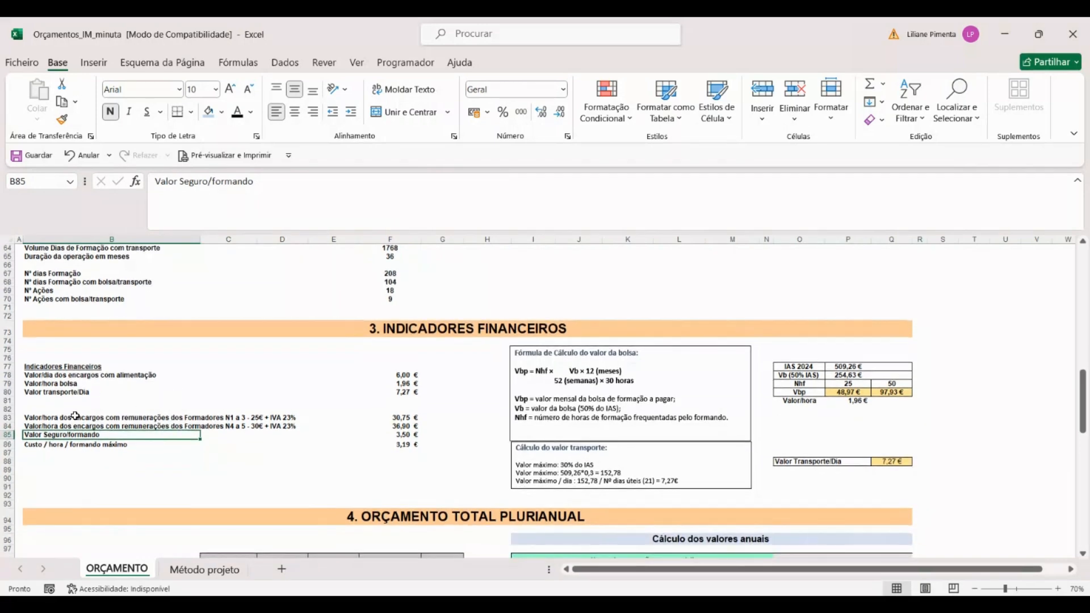
{"action": "left_click", "coordinate": [54, 446]}
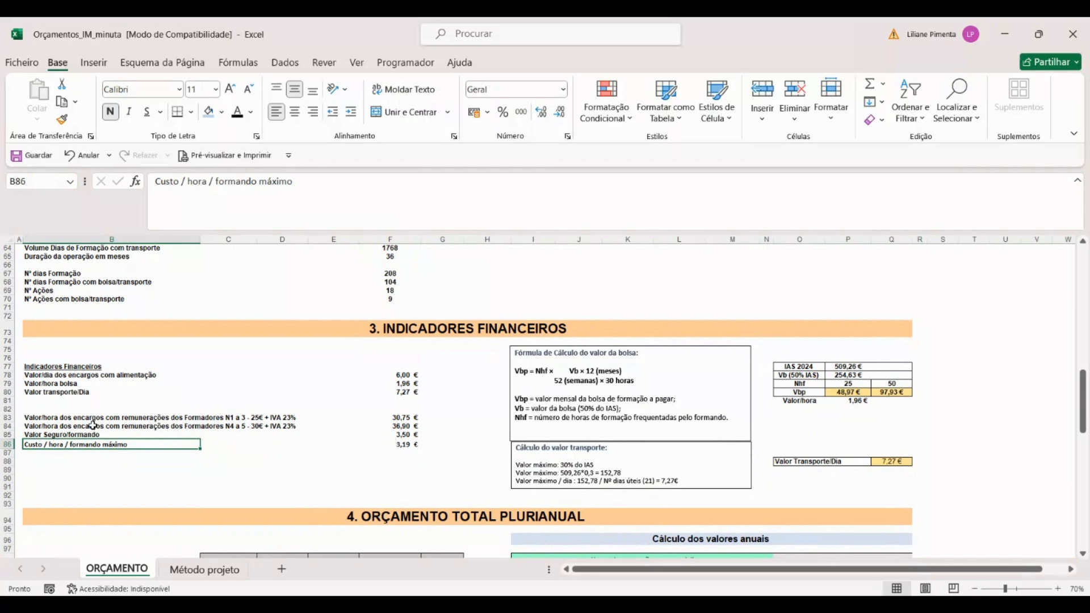
Step: Review the Total column of the multi-year budget and inspect its formulas for trainees, hours, actions and training volume
{"action": "scroll", "coordinate": [95, 430], "scroll_direction": "down", "scroll_amount": 1}
{"action": "scroll", "coordinate": [338, 409], "scroll_direction": "down", "scroll_amount": 1}
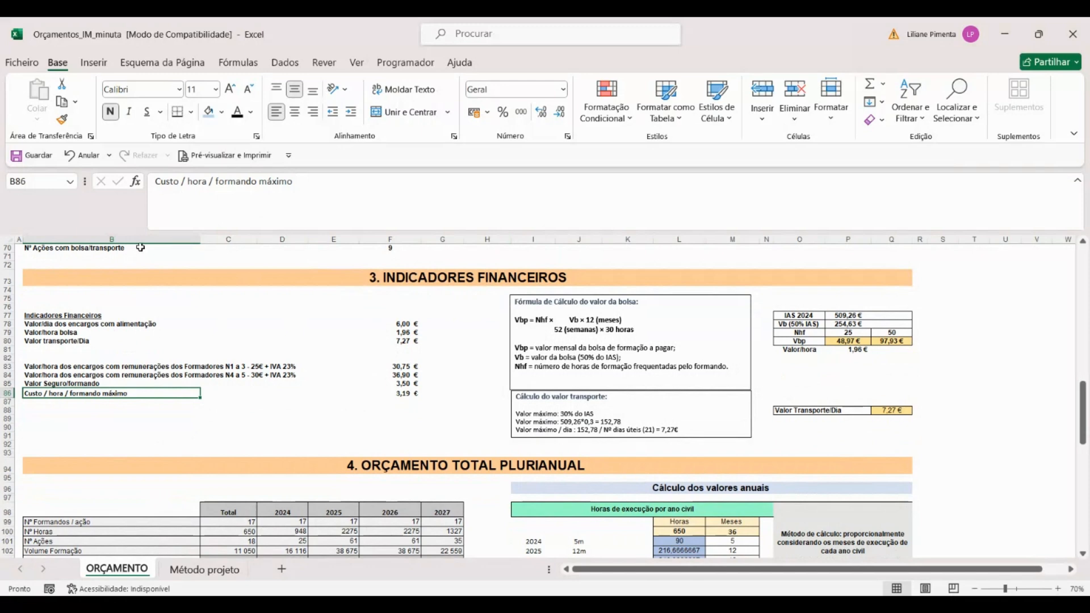
{"action": "scroll", "coordinate": [142, 248], "scroll_direction": "down", "scroll_amount": 2}
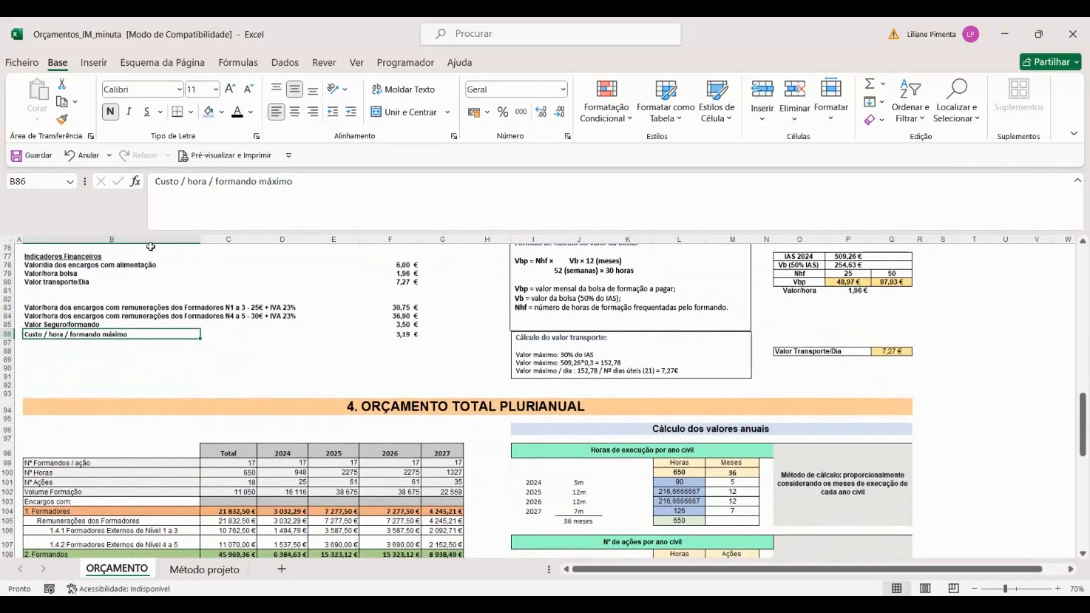
{"action": "scroll", "coordinate": [55, 392], "scroll_direction": "down", "scroll_amount": 1}
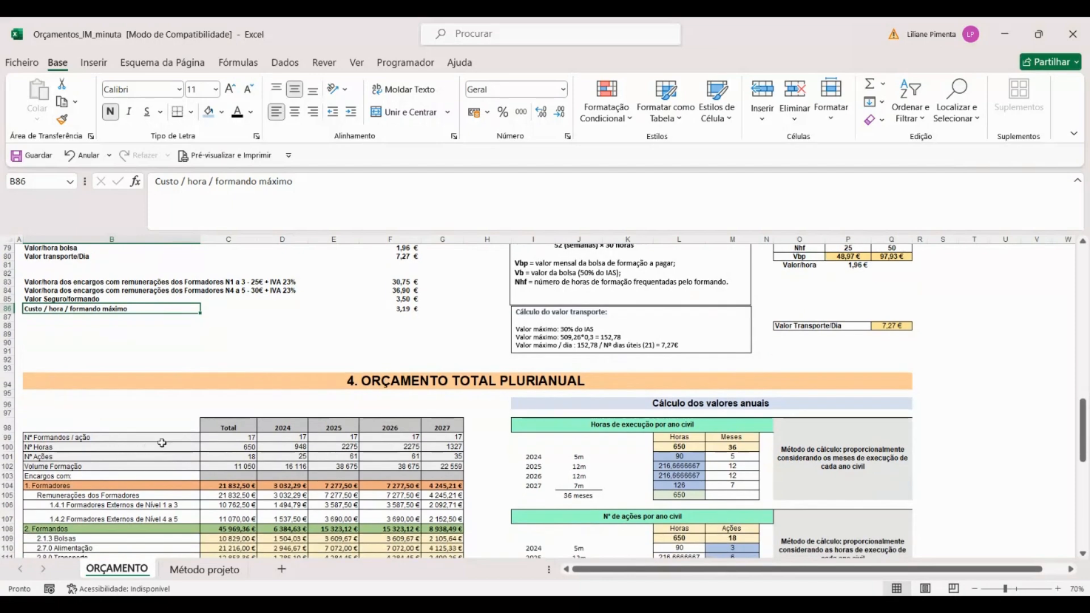
{"action": "left_click_drag", "start_coordinate": [227, 427], "coordinate": [212, 531]}
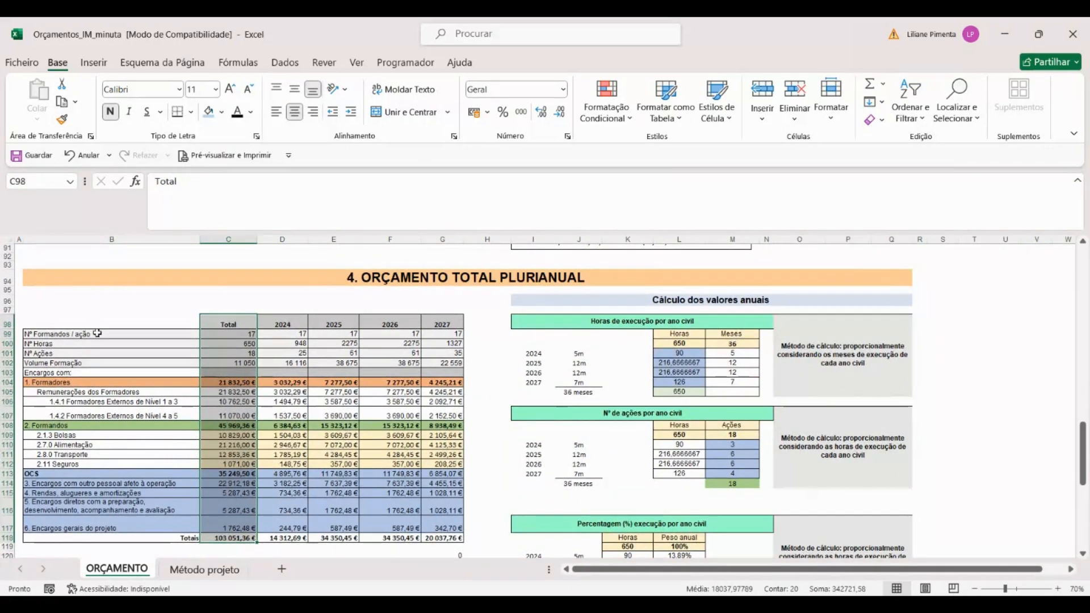
{"action": "left_click", "coordinate": [217, 334]}
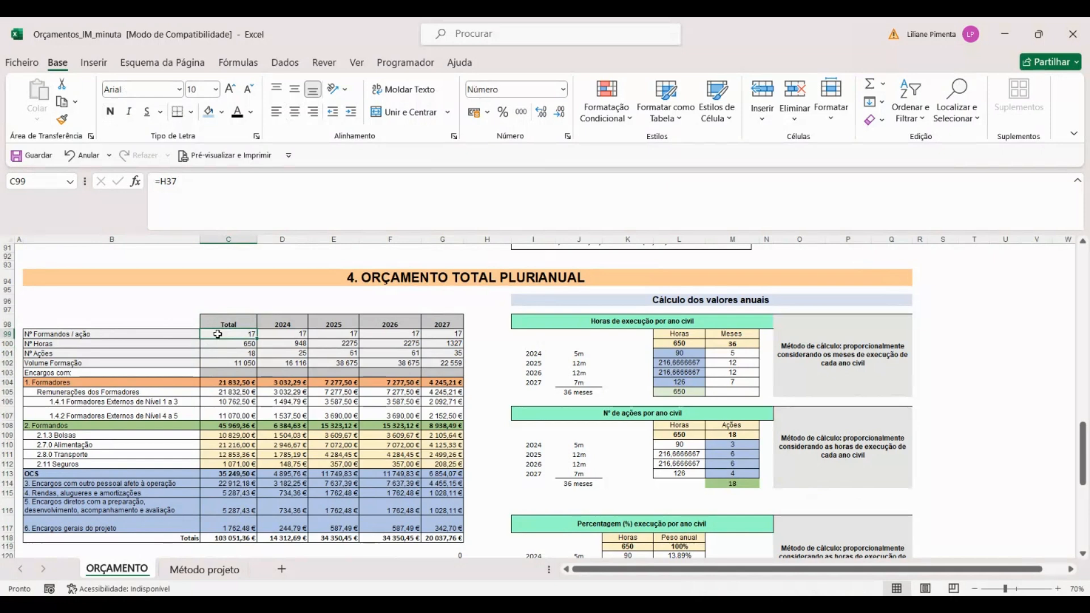
{"action": "left_click", "coordinate": [239, 344]}
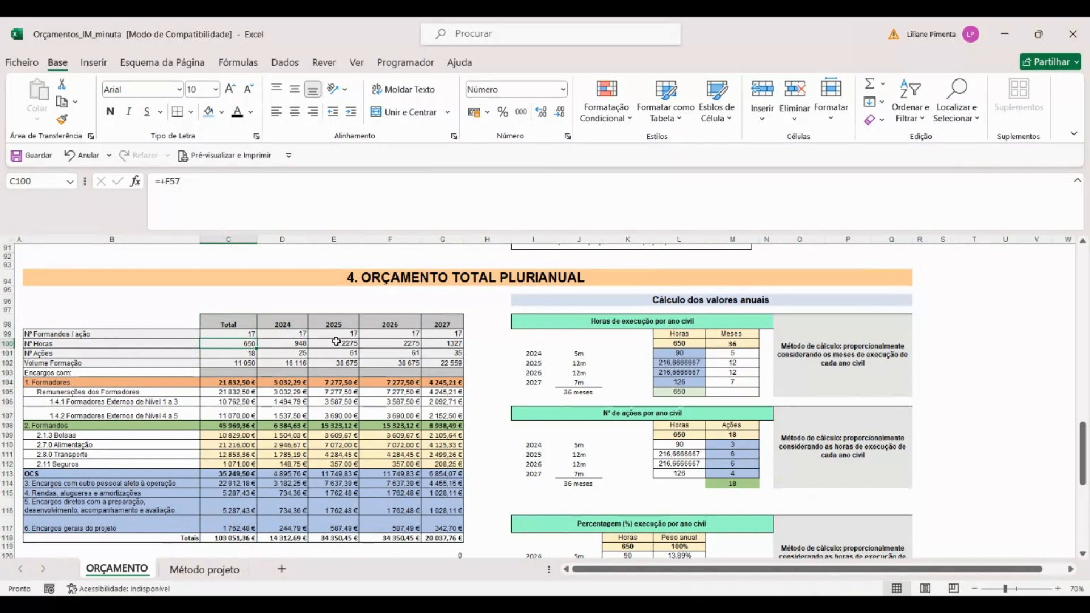
{"action": "left_click", "coordinate": [219, 355]}
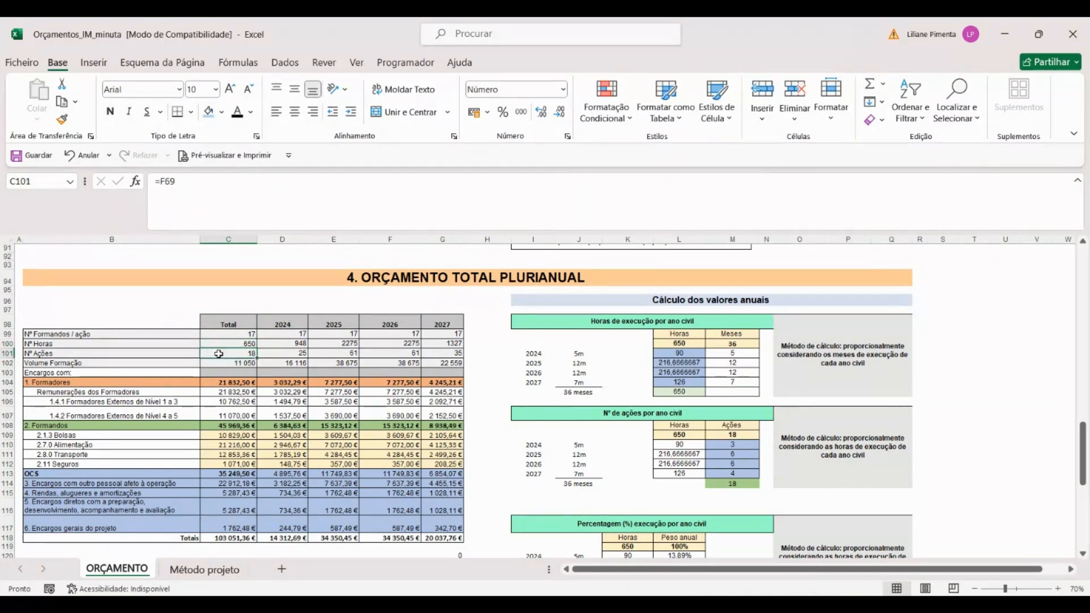
{"action": "left_click", "coordinate": [231, 365]}
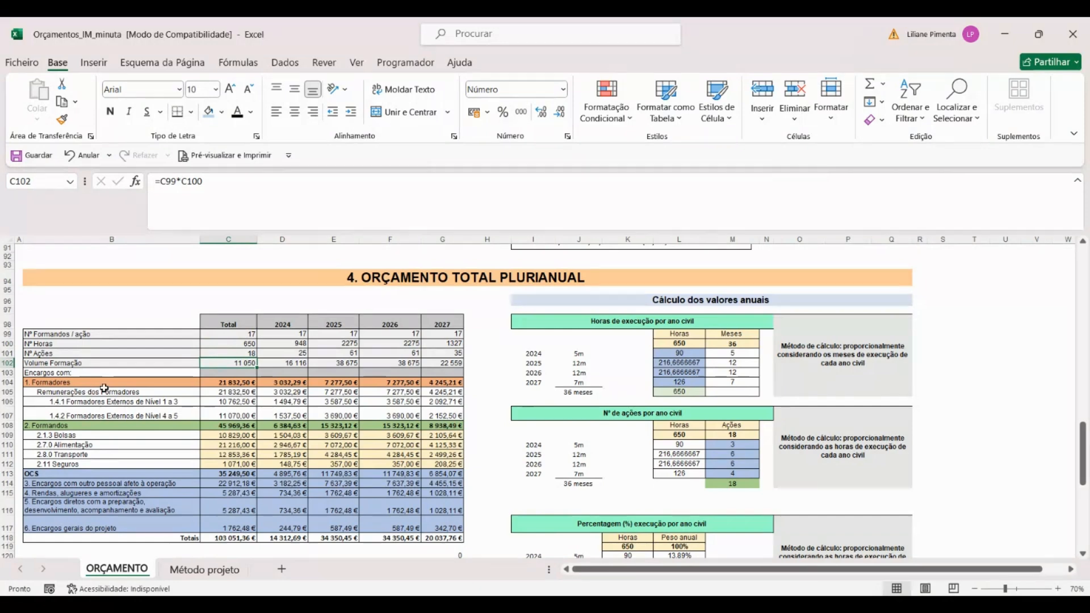
Step: Inspect the Total formulas for trainer remuneration and level 1 to 3 external trainers, tracing C106 to its hours and hourly rate
{"action": "left_click", "coordinate": [216, 391]}
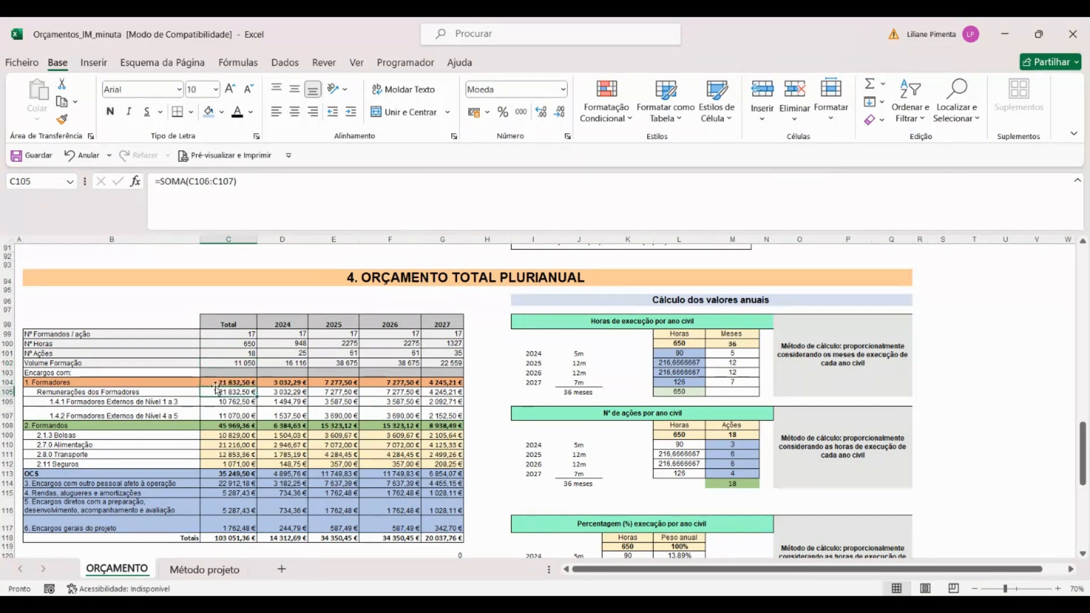
{"action": "left_click", "coordinate": [74, 401]}
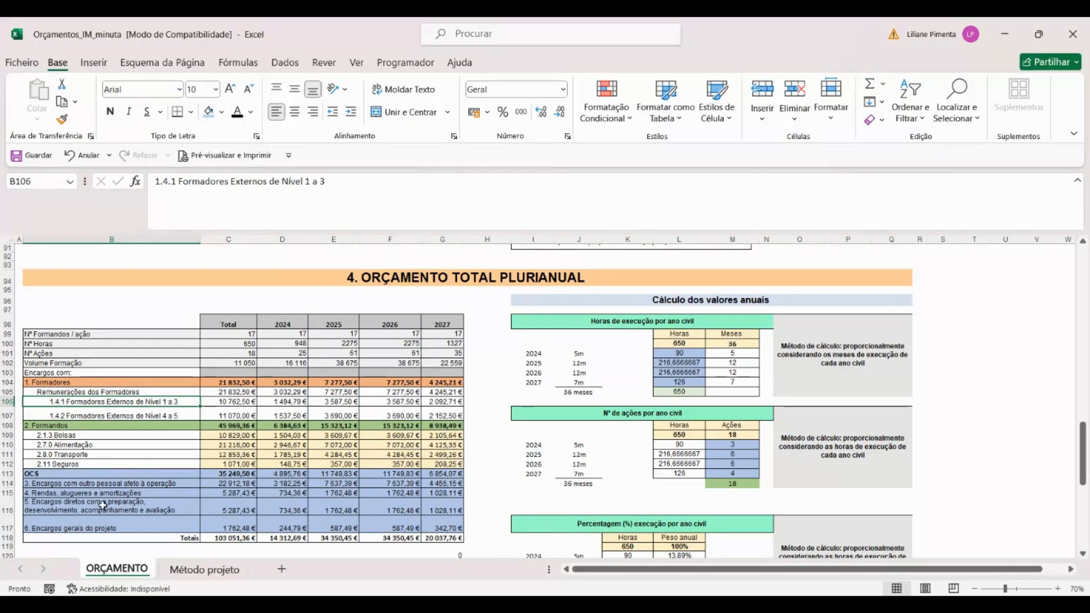
{"action": "double_click", "coordinate": [217, 401]}
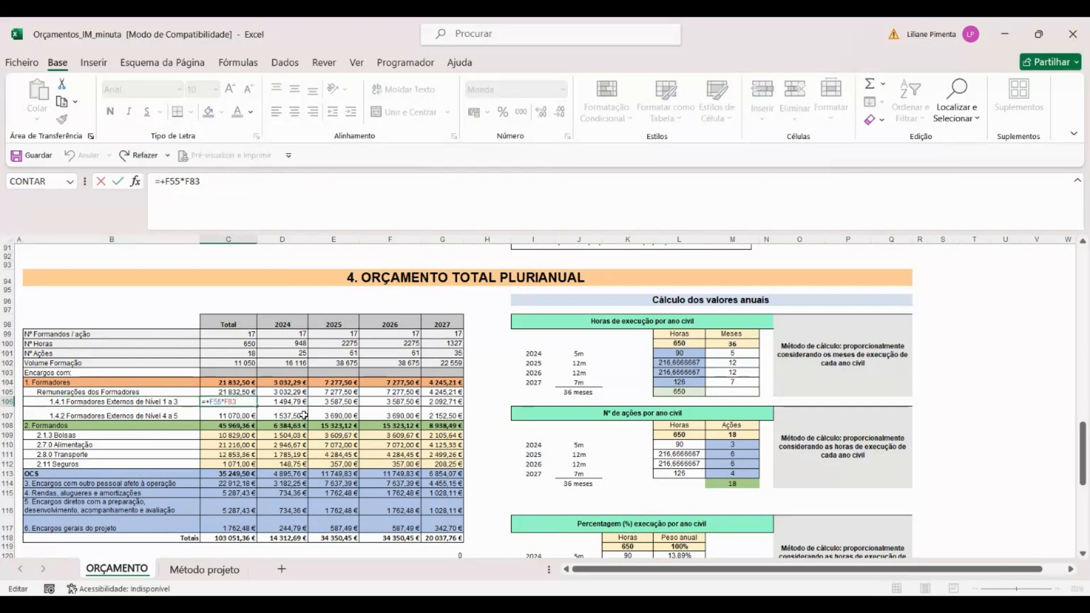
{"action": "scroll", "coordinate": [304, 415], "scroll_direction": "up", "scroll_amount": 5}
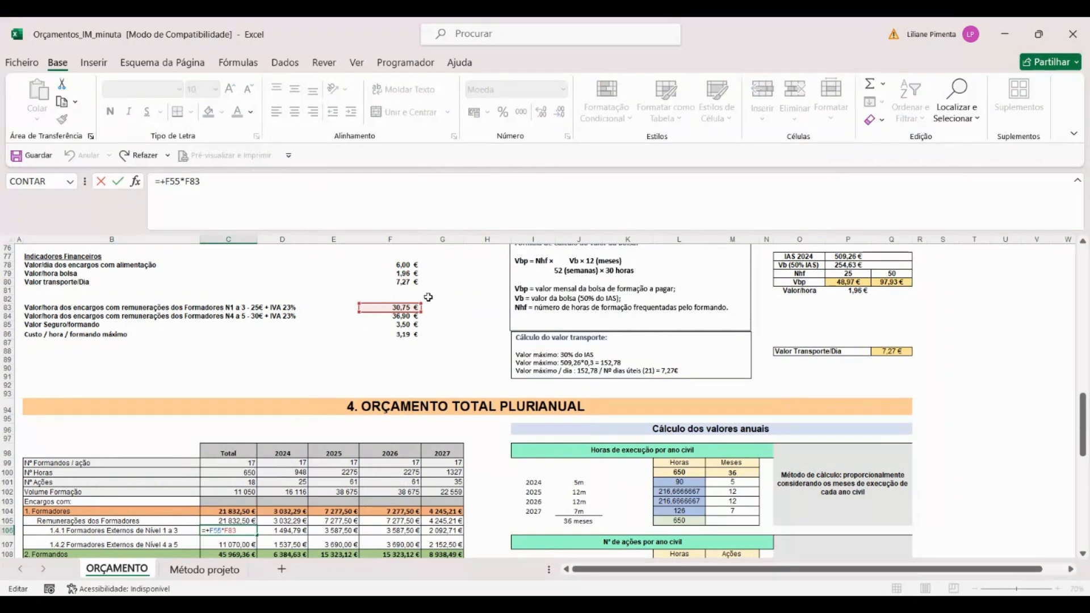
{"action": "scroll", "coordinate": [389, 355], "scroll_direction": "up", "scroll_amount": 7}
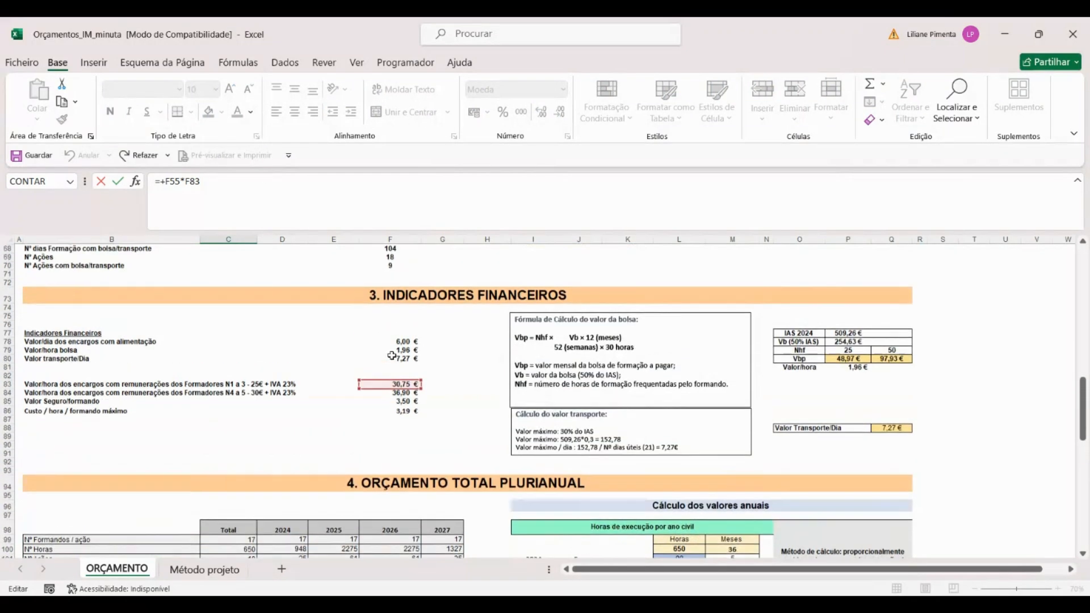
{"action": "scroll", "coordinate": [389, 355], "scroll_direction": "up", "scroll_amount": 1}
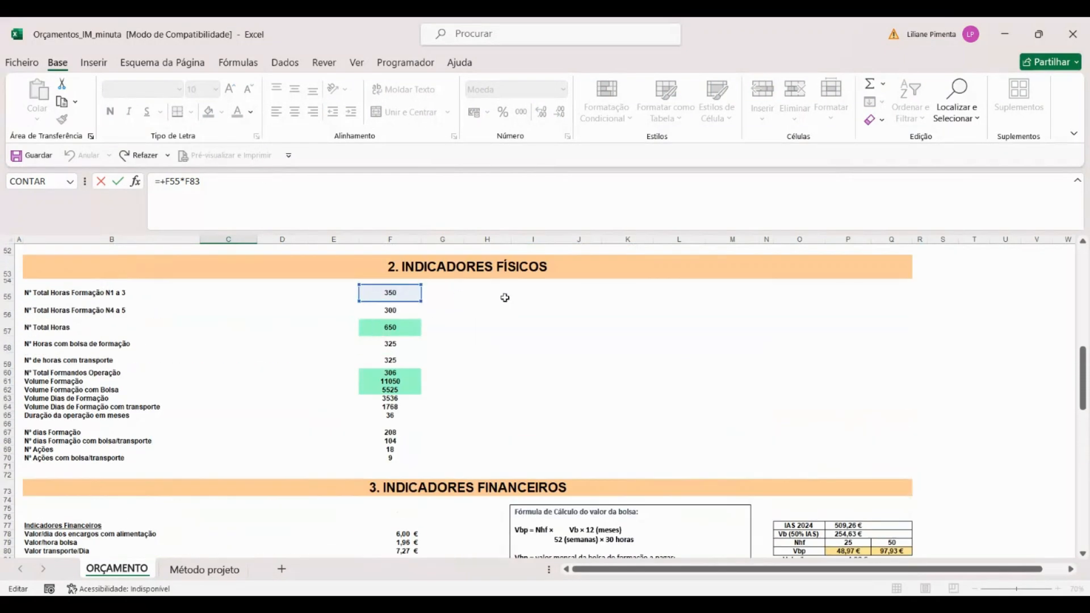
{"action": "key", "text": "Return"}
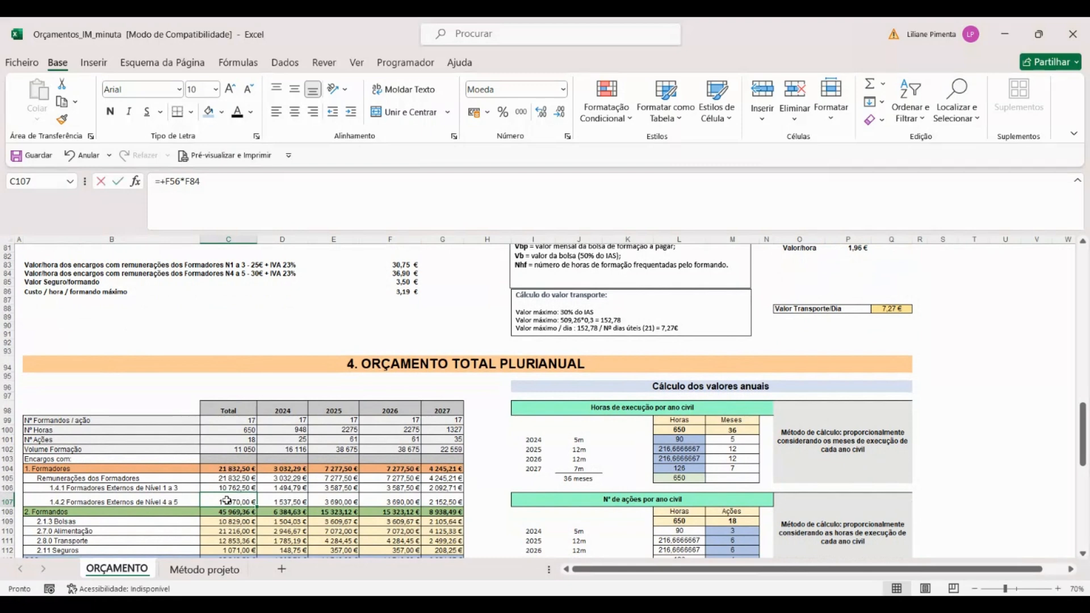
Step: Inspect the Total formula for level 4 to 5 external trainers in C107 and trace it to its source hours and hourly rate
{"action": "double_click", "coordinate": [227, 501]}
{"action": "scroll", "coordinate": [462, 319], "scroll_direction": "up", "scroll_amount": 4}
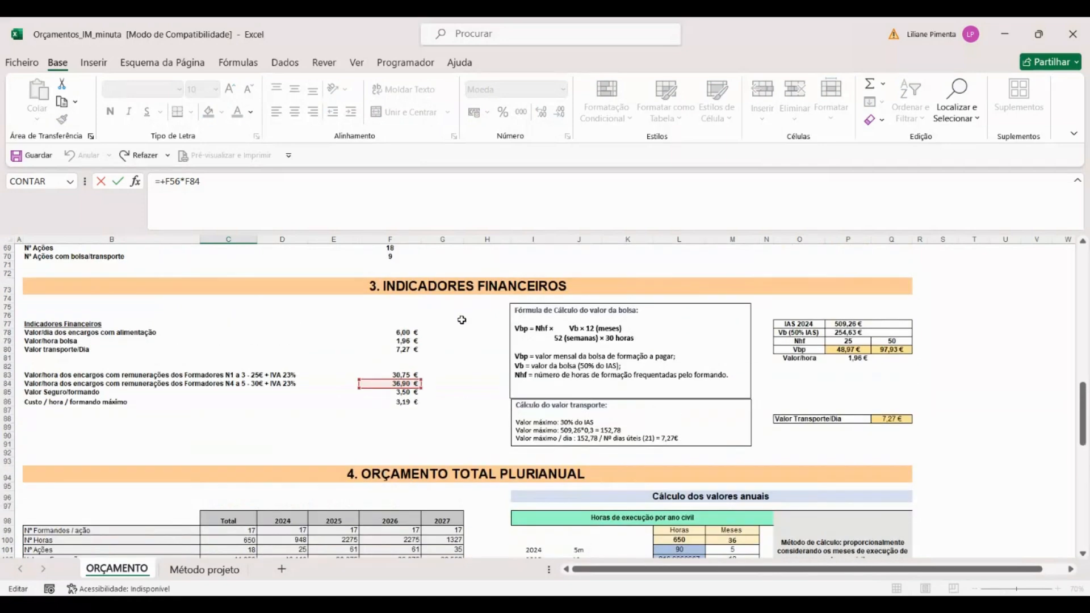
{"action": "scroll", "coordinate": [462, 320], "scroll_direction": "up", "scroll_amount": 6}
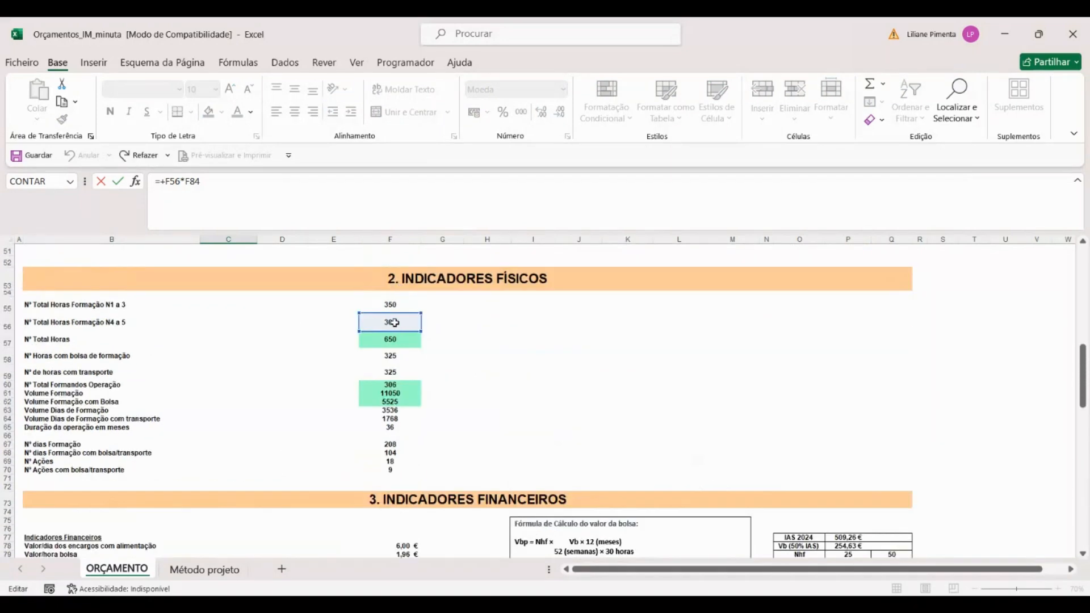
{"action": "key", "text": "Return"}
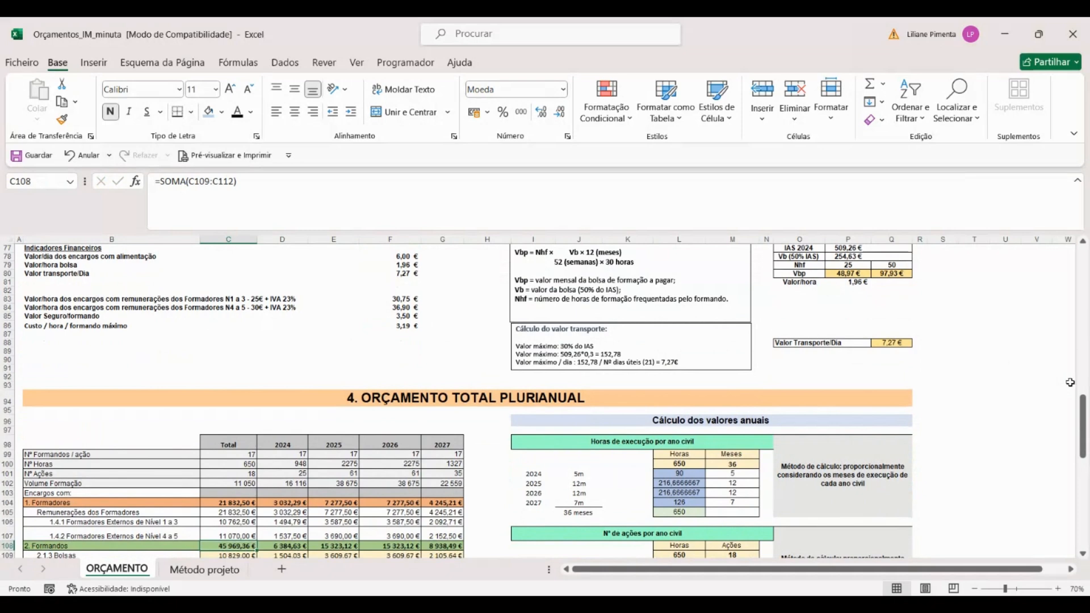
Step: Check the sum formulas for trainer remuneration in C105 and the Formadores heading in C104
{"action": "scroll", "coordinate": [1069, 382], "scroll_direction": "down", "scroll_amount": 2}
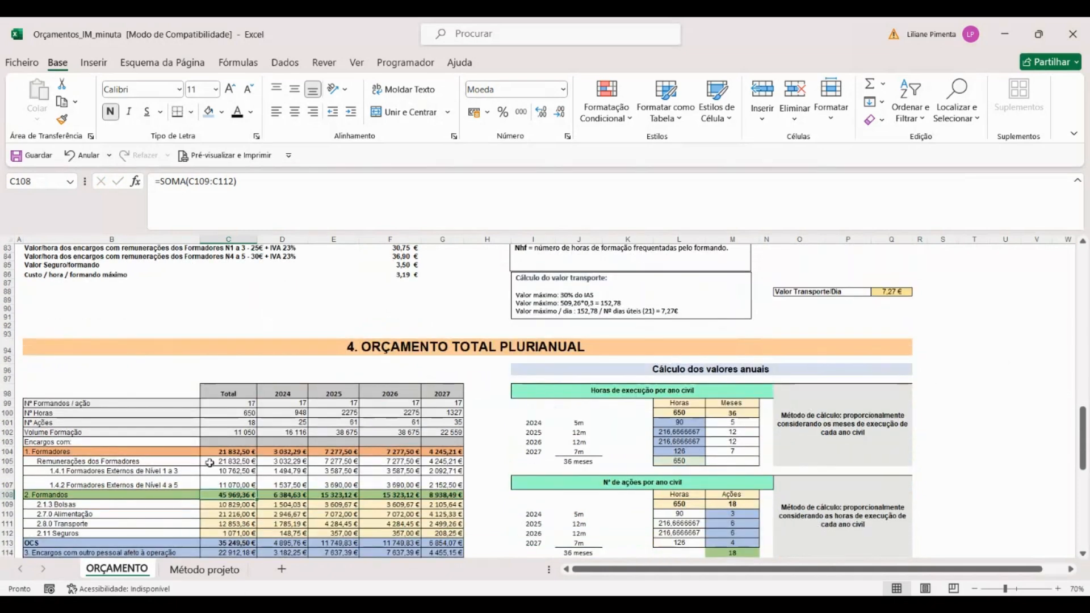
{"action": "left_click", "coordinate": [211, 461]}
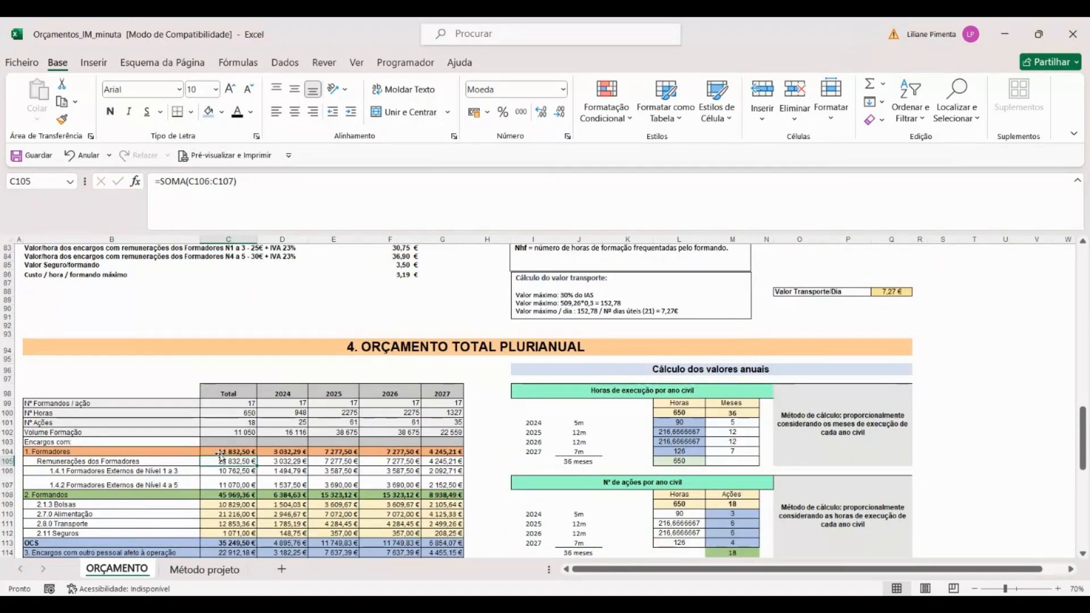
{"action": "left_click", "coordinate": [218, 453]}
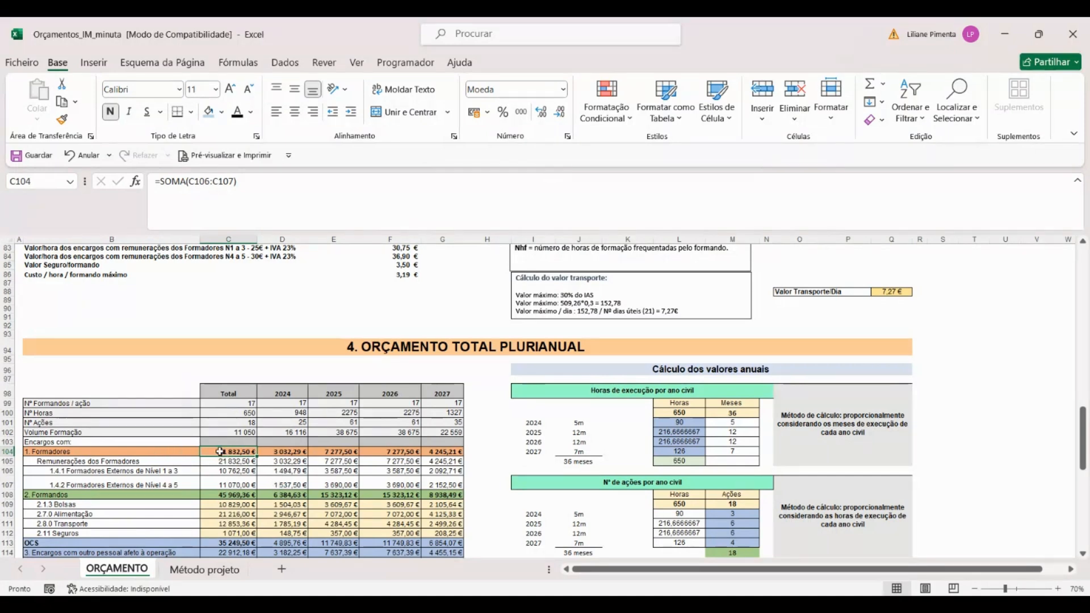
{"action": "left_click", "coordinate": [89, 462]}
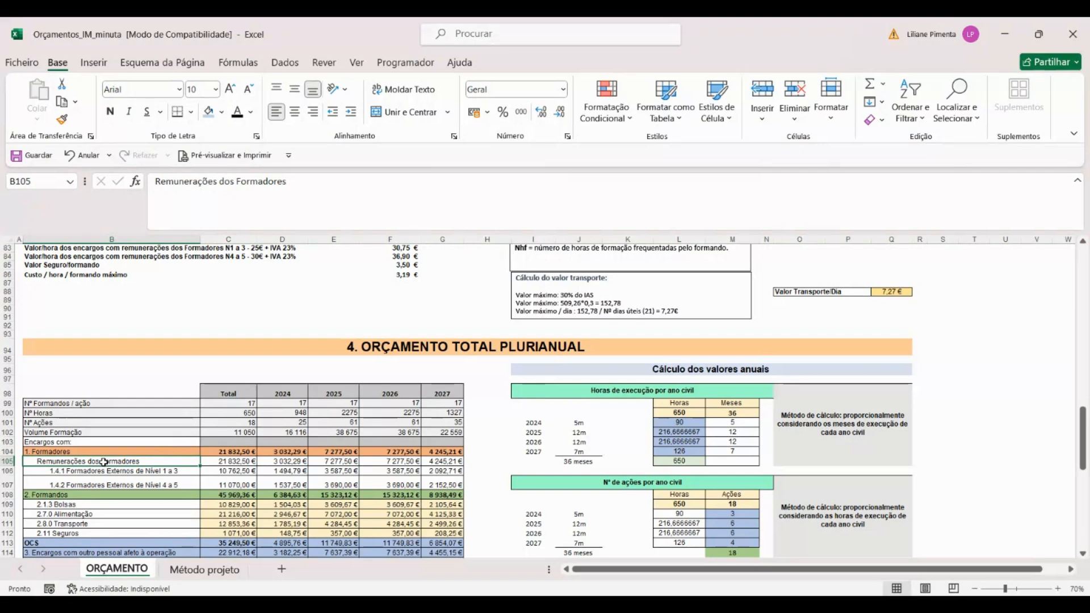
Step: Review the trainee cost lines for grants, food, transport and insurance, and check the overall total formula in C118
{"action": "scroll", "coordinate": [103, 462], "scroll_direction": "down", "scroll_amount": 2}
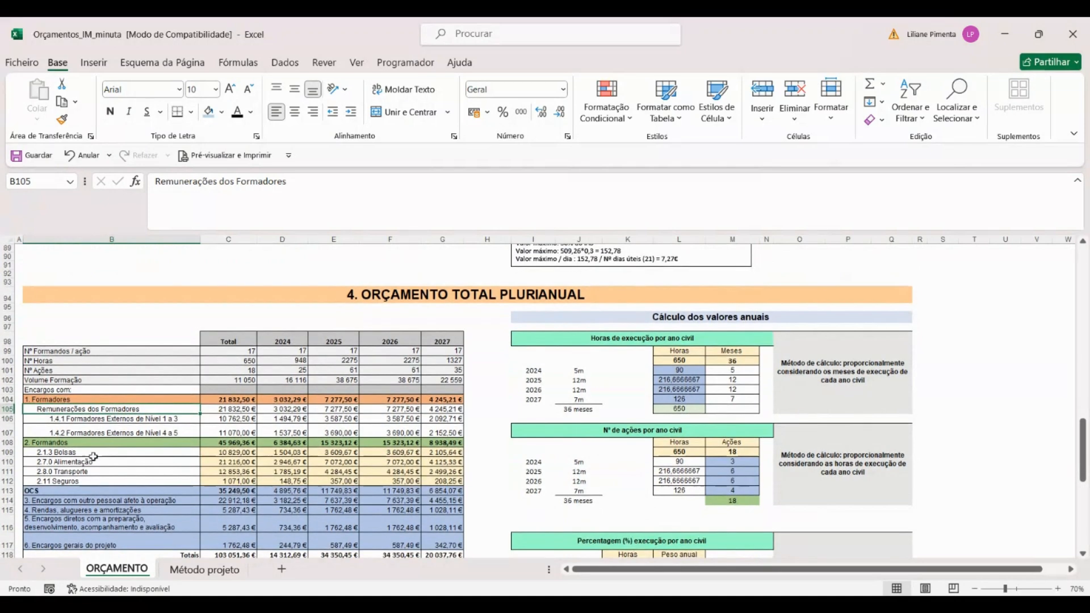
{"action": "left_click_drag", "start_coordinate": [60, 451], "coordinate": [378, 482]}
{"action": "left_click", "coordinate": [162, 452]}
{"action": "left_click", "coordinate": [159, 462]}
{"action": "left_click", "coordinate": [163, 471]}
{"action": "left_click", "coordinate": [165, 482]}
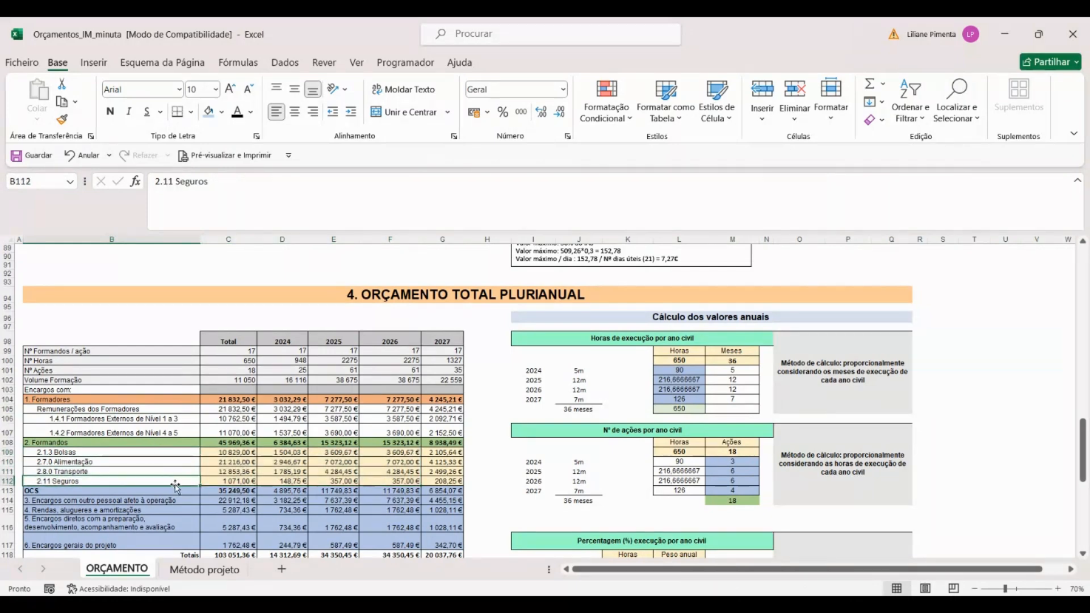
{"action": "left_click", "coordinate": [228, 555]}
{"action": "scroll", "coordinate": [248, 366], "scroll_direction": "down", "scroll_amount": 5}
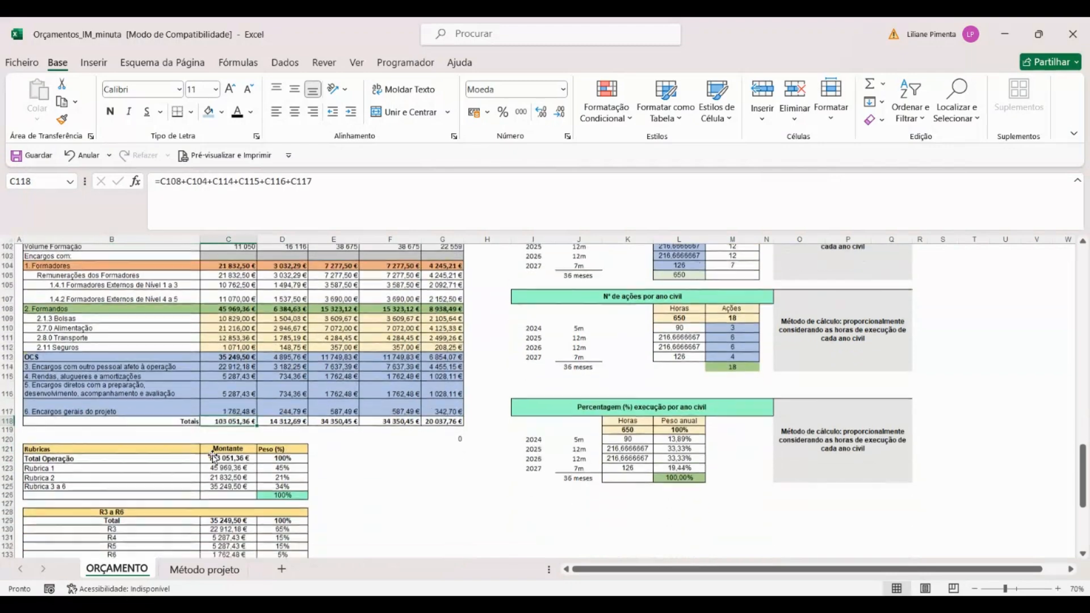
{"action": "scroll", "coordinate": [249, 366], "scroll_direction": "up", "scroll_amount": 3}
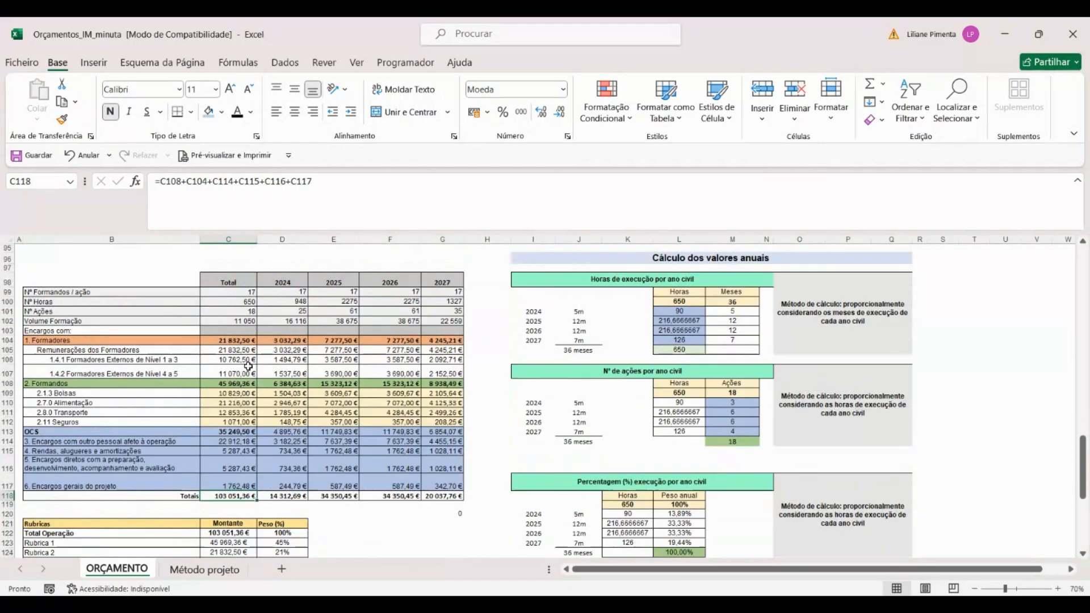
Step: Inspect the grants formula in C109 and trace it to the hourly grant value and the training volume with grant
{"action": "double_click", "coordinate": [216, 393]}
{"action": "scroll", "coordinate": [434, 412], "scroll_direction": "up", "scroll_amount": 8}
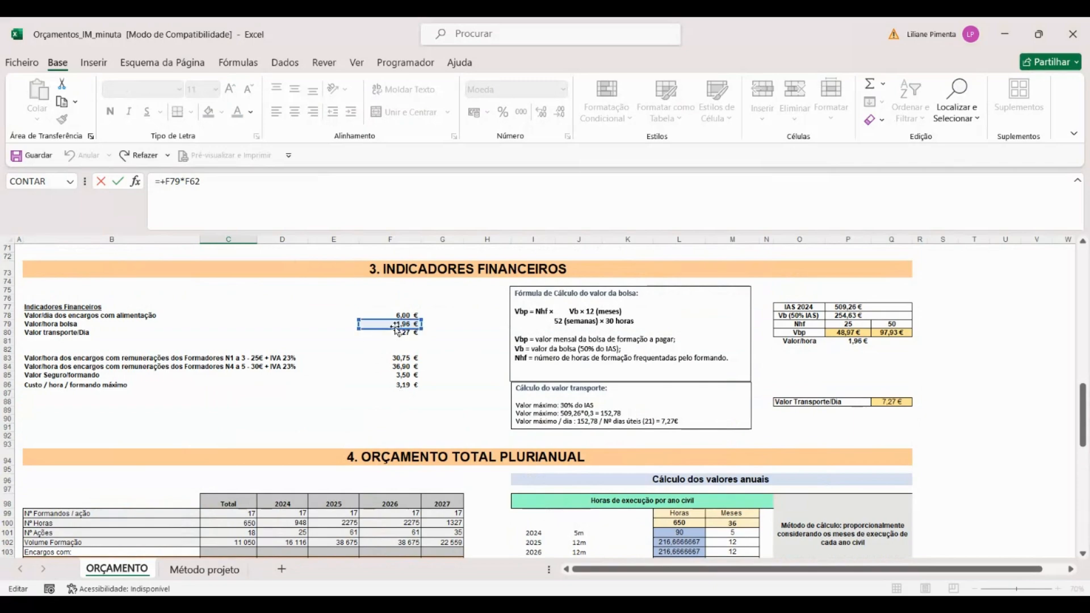
{"action": "scroll", "coordinate": [398, 330], "scroll_direction": "down", "scroll_amount": 3}
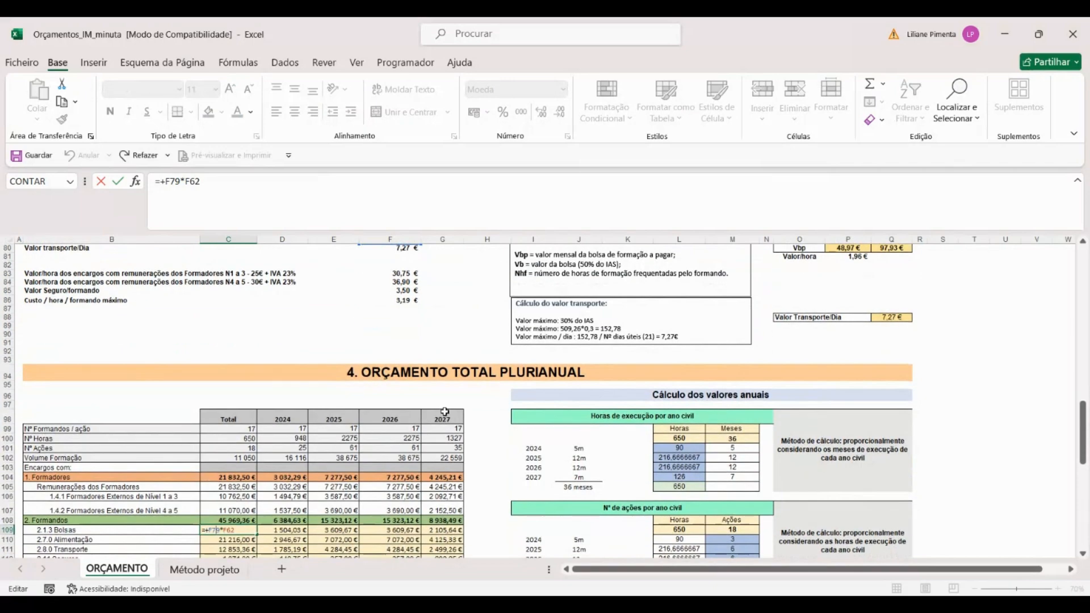
{"action": "scroll", "coordinate": [438, 406], "scroll_direction": "up", "scroll_amount": 4}
{"action": "scroll", "coordinate": [438, 407], "scroll_direction": "up", "scroll_amount": 4}
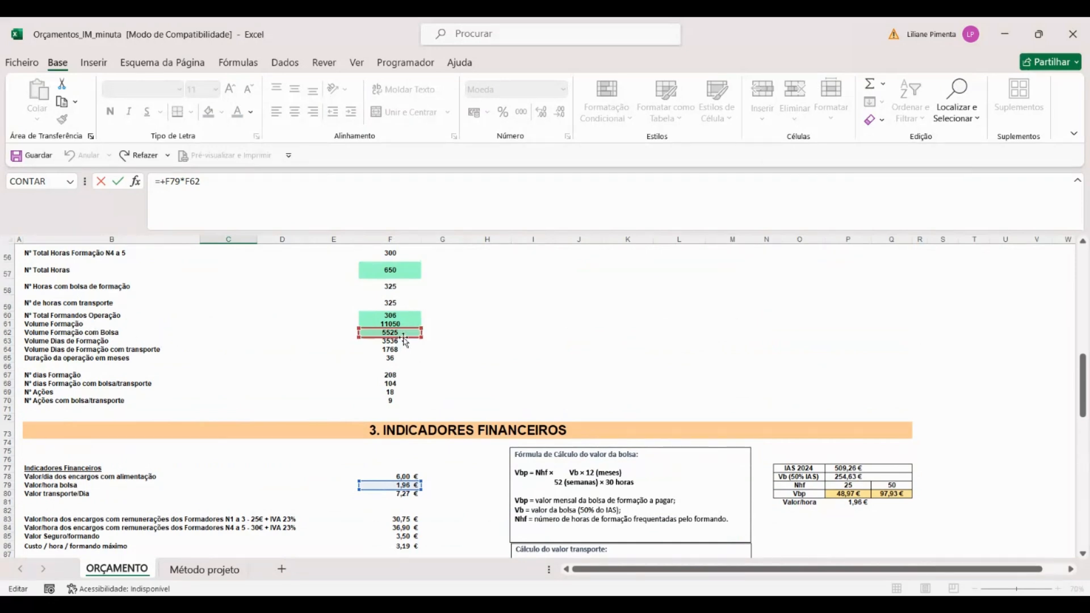
{"action": "scroll", "coordinate": [425, 346], "scroll_direction": "up", "scroll_amount": 1}
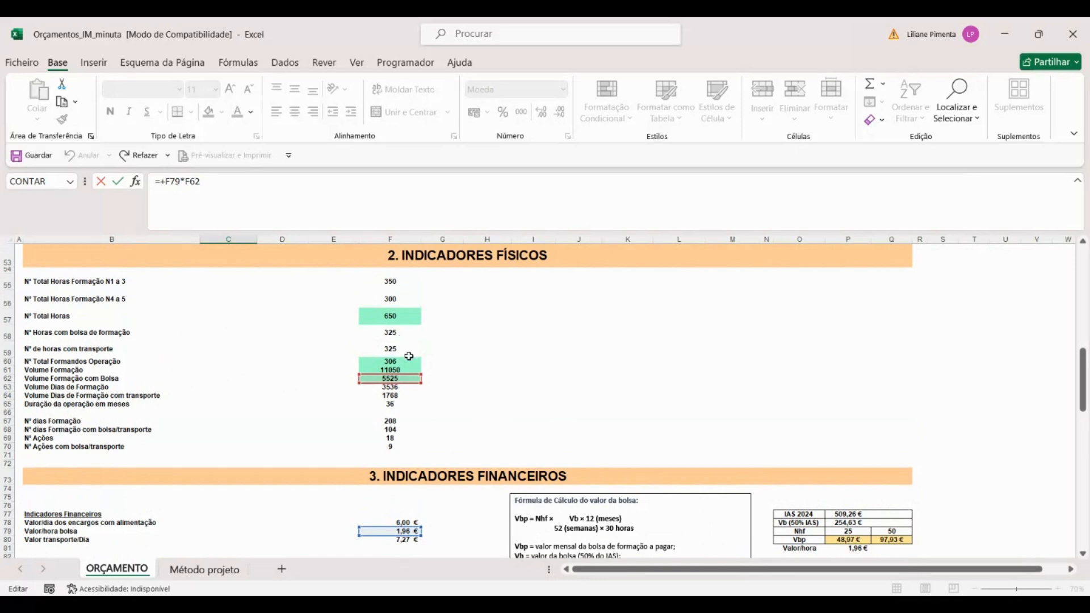
{"action": "key", "text": "Escape"}
Step: Inspect the formula for training volume with grant in F62 and trace it to the grant hours and trainees per UFCD
{"action": "scroll", "coordinate": [398, 353], "scroll_direction": "up", "scroll_amount": 12}
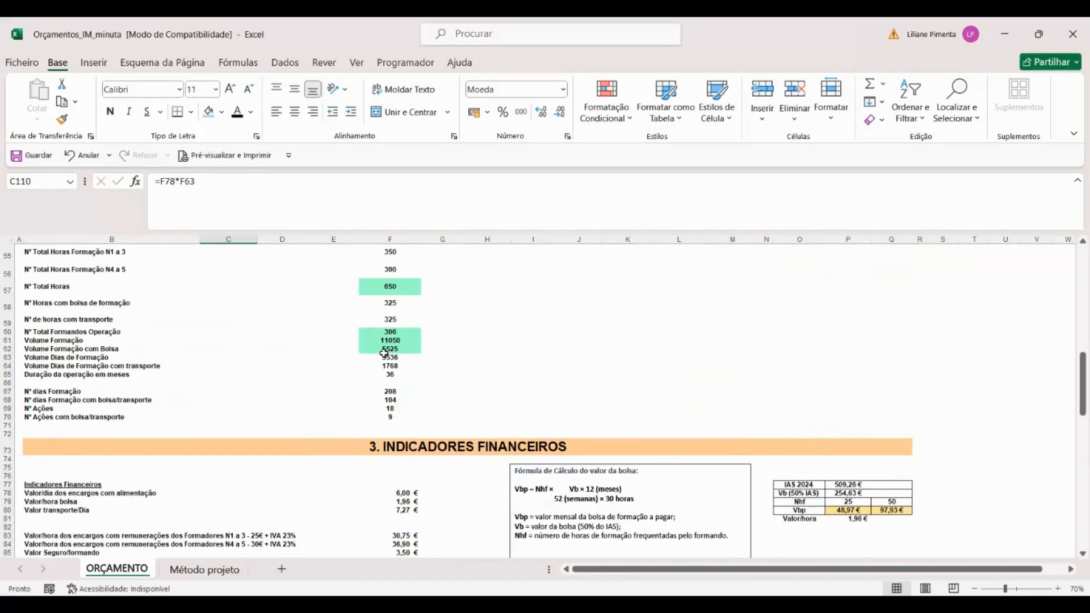
{"action": "double_click", "coordinate": [386, 351]}
{"action": "scroll", "coordinate": [398, 341], "scroll_direction": "up", "scroll_amount": 2}
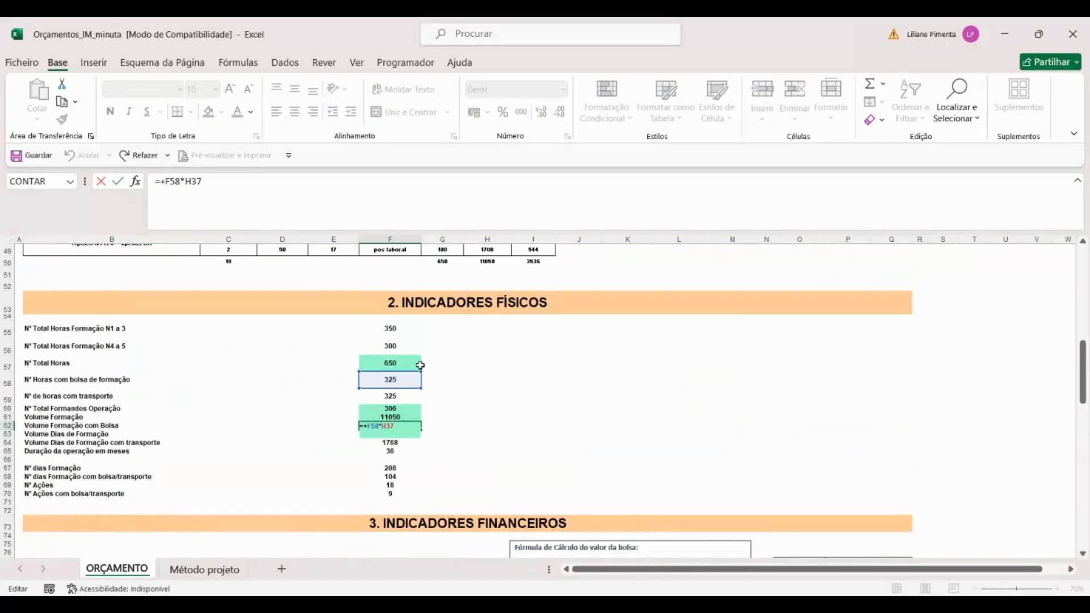
{"action": "scroll", "coordinate": [407, 377], "scroll_direction": "up", "scroll_amount": 4}
{"action": "scroll", "coordinate": [420, 375], "scroll_direction": "up", "scroll_amount": 4}
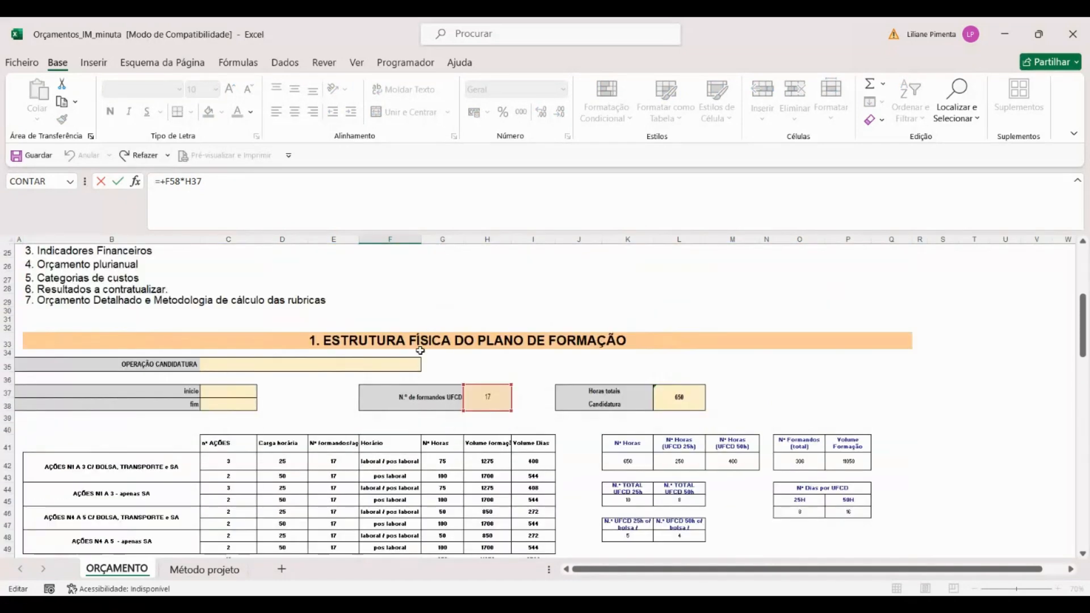
{"action": "scroll", "coordinate": [522, 364], "scroll_direction": "down", "scroll_amount": 7}
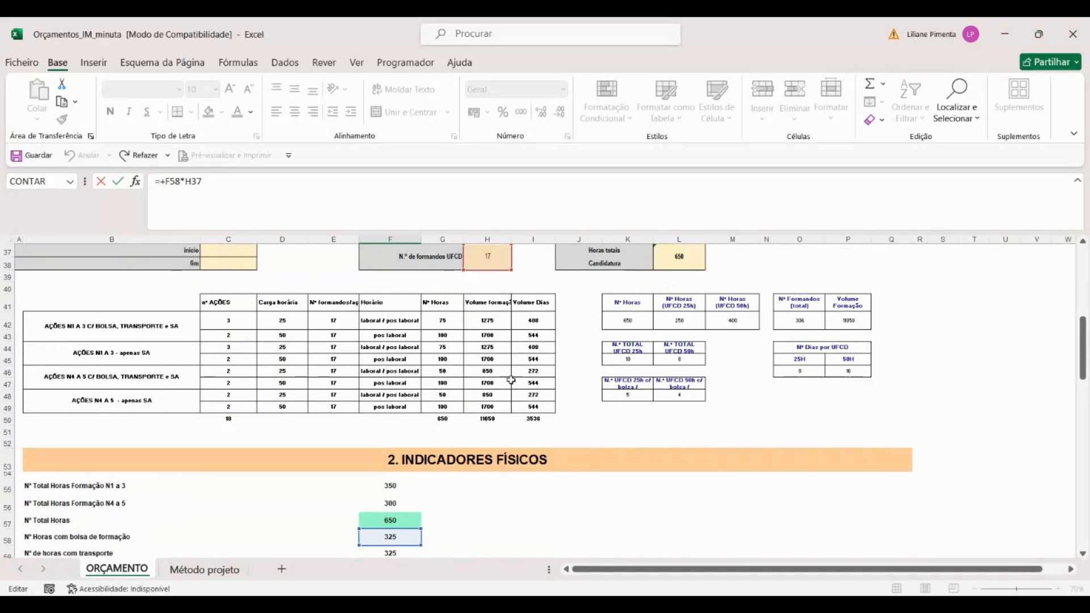
{"action": "key", "text": "Return"}
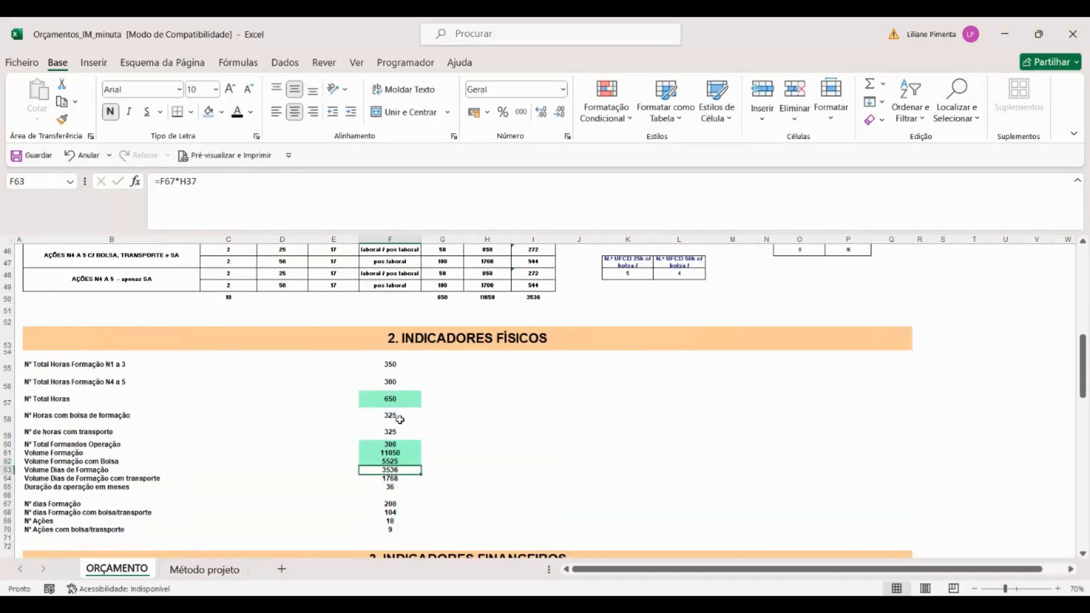
{"action": "left_click", "coordinate": [386, 463]}
{"action": "scroll", "coordinate": [475, 473], "scroll_direction": "down", "scroll_amount": 5}
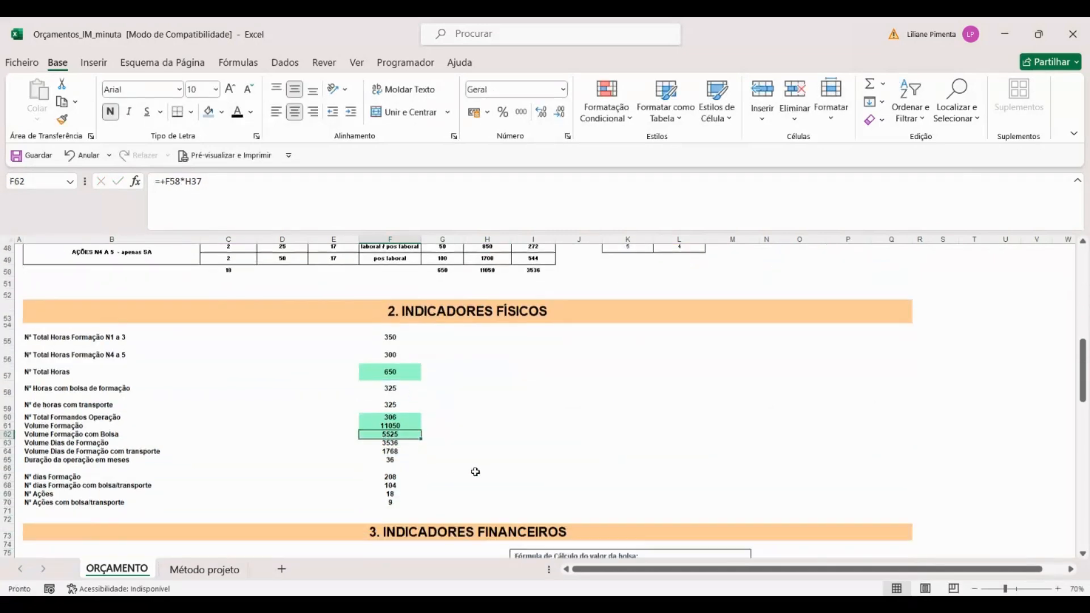
Step: Check the hourly grant value in F79 against the grants total in C109
{"action": "left_click", "coordinate": [400, 410]}
{"action": "scroll", "coordinate": [426, 443], "scroll_direction": "down", "scroll_amount": 9}
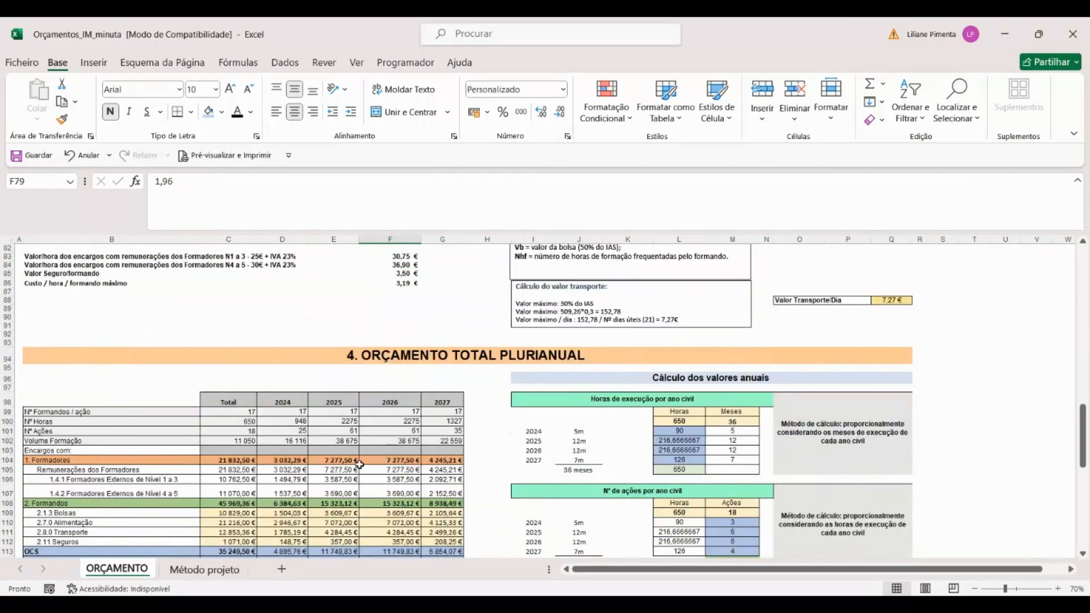
{"action": "left_click", "coordinate": [231, 462]}
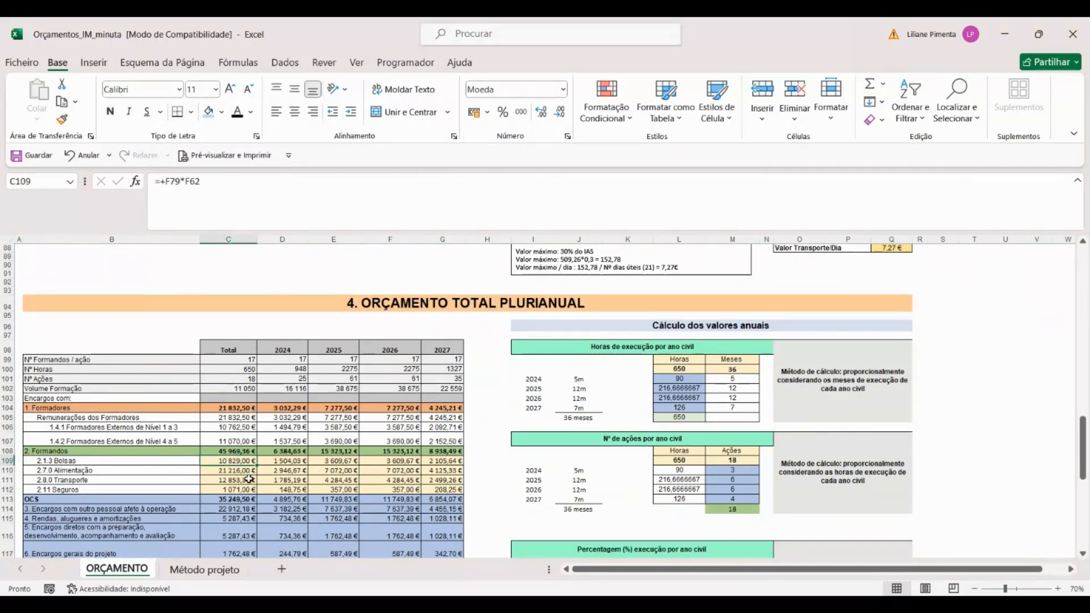
Step: Inspect the food cost formula in C110 and trace it to the daily food value and the training-days volume
{"action": "double_click", "coordinate": [230, 471]}
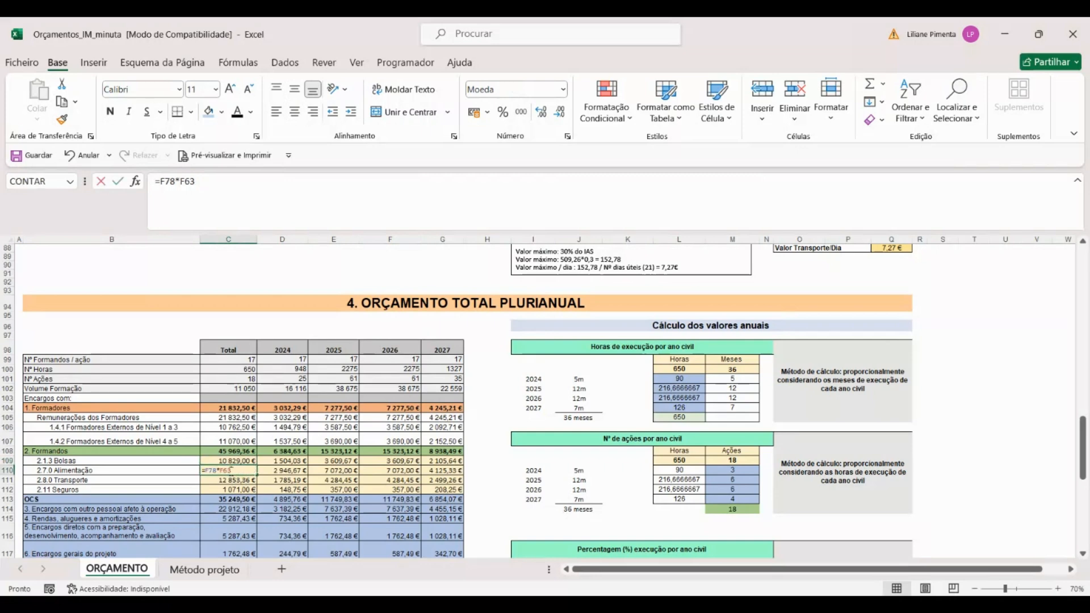
{"action": "scroll", "coordinate": [364, 443], "scroll_direction": "up", "scroll_amount": 6}
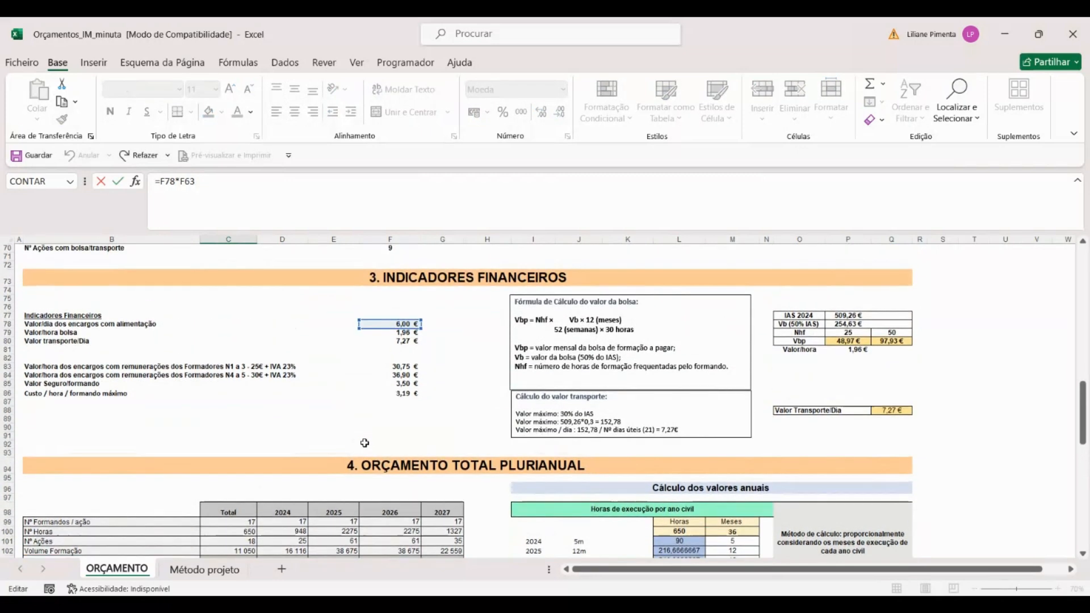
{"action": "scroll", "coordinate": [365, 438], "scroll_direction": "up", "scroll_amount": 5}
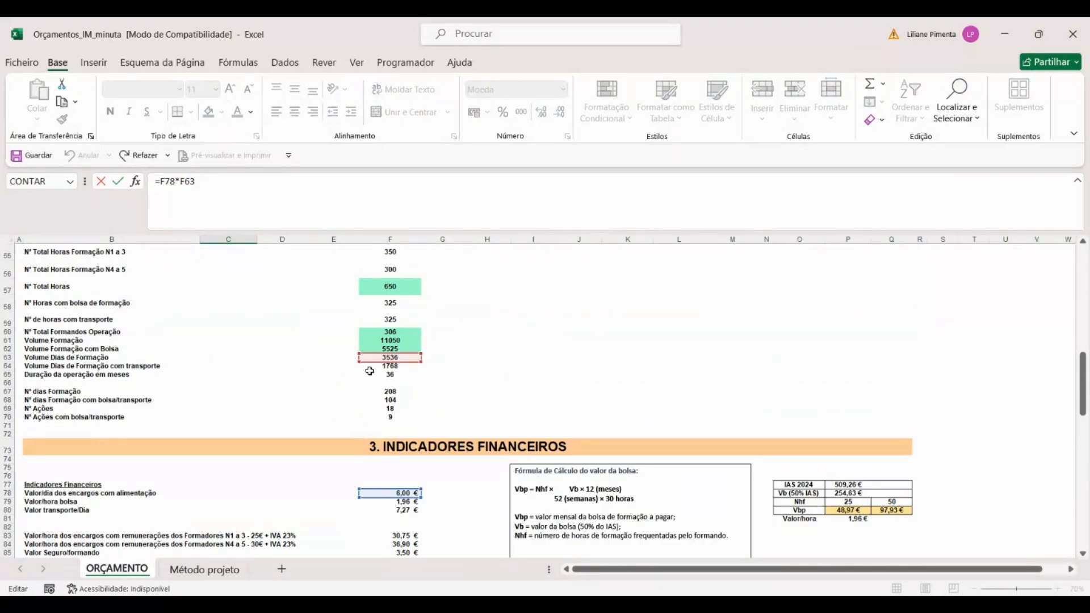
{"action": "key", "text": "Return"}
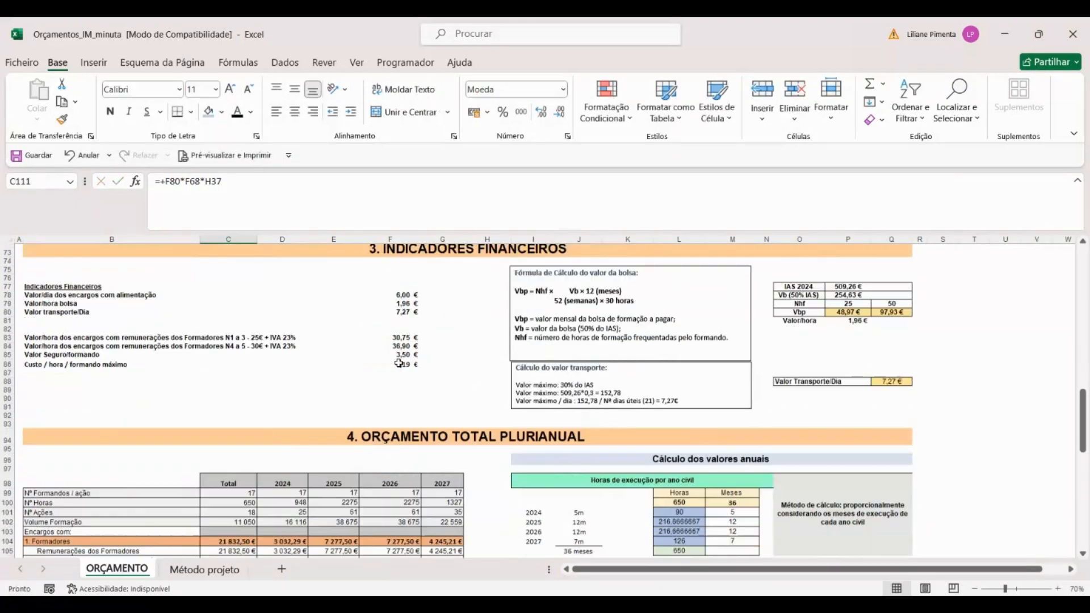
Step: Inspect the training-days volume formula in F63 and trace it to the number of training days and trainees per UFCD
{"action": "scroll", "coordinate": [406, 369], "scroll_direction": "up", "scroll_amount": 7}
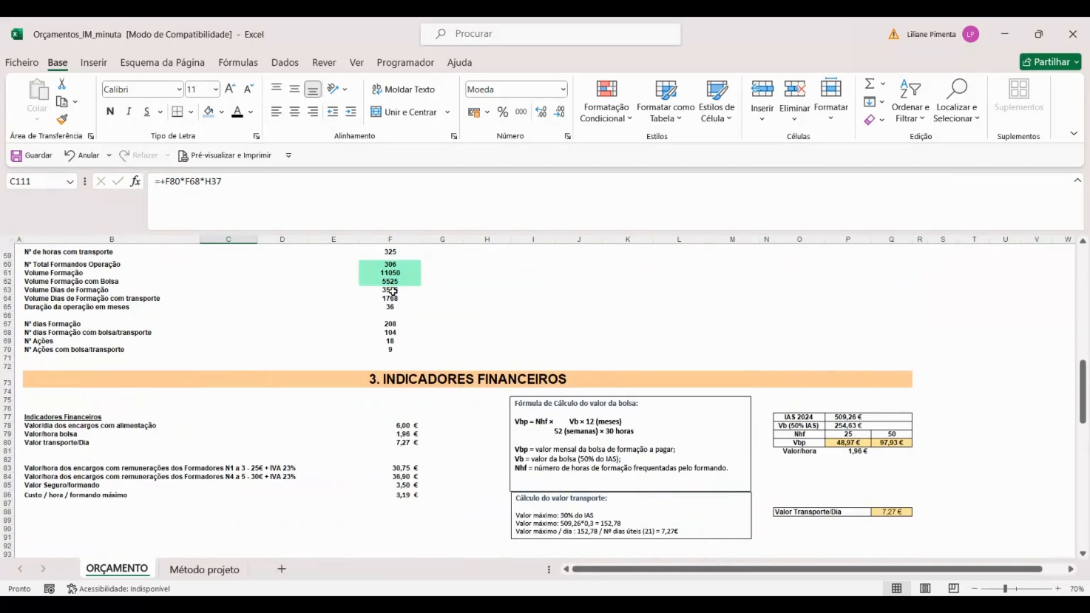
{"action": "double_click", "coordinate": [394, 290]}
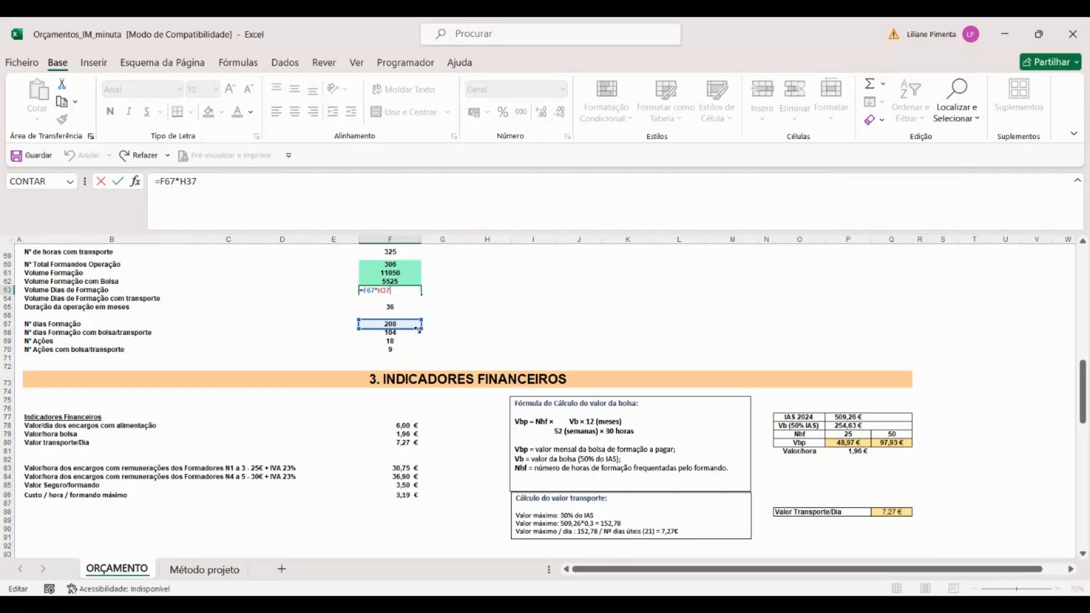
{"action": "scroll", "coordinate": [418, 331], "scroll_direction": "up", "scroll_amount": 10}
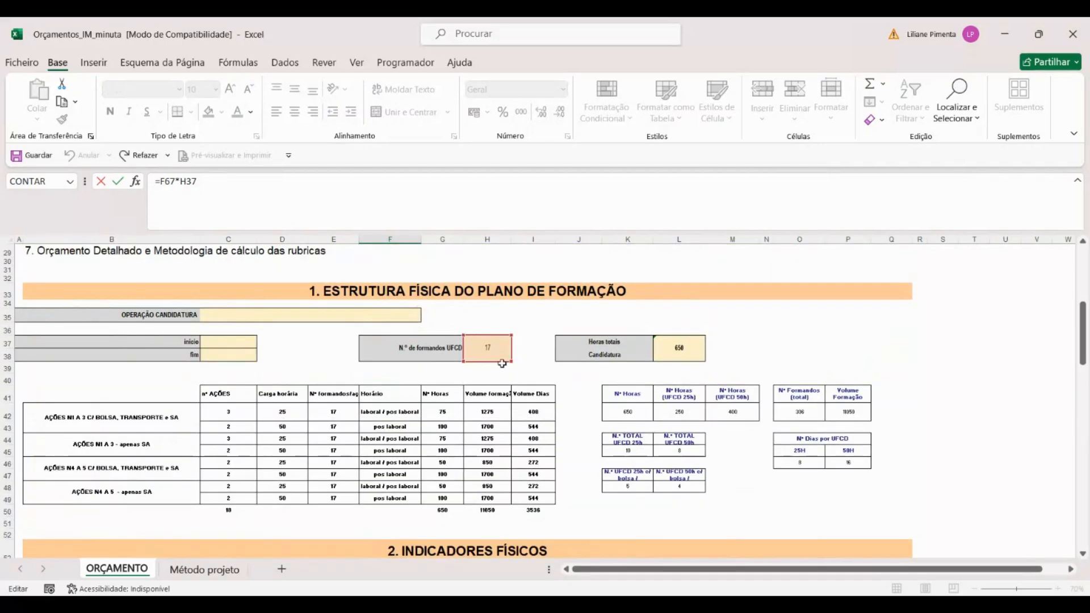
{"action": "scroll", "coordinate": [481, 401], "scroll_direction": "down", "scroll_amount": 6}
{"action": "key", "text": "Return"}
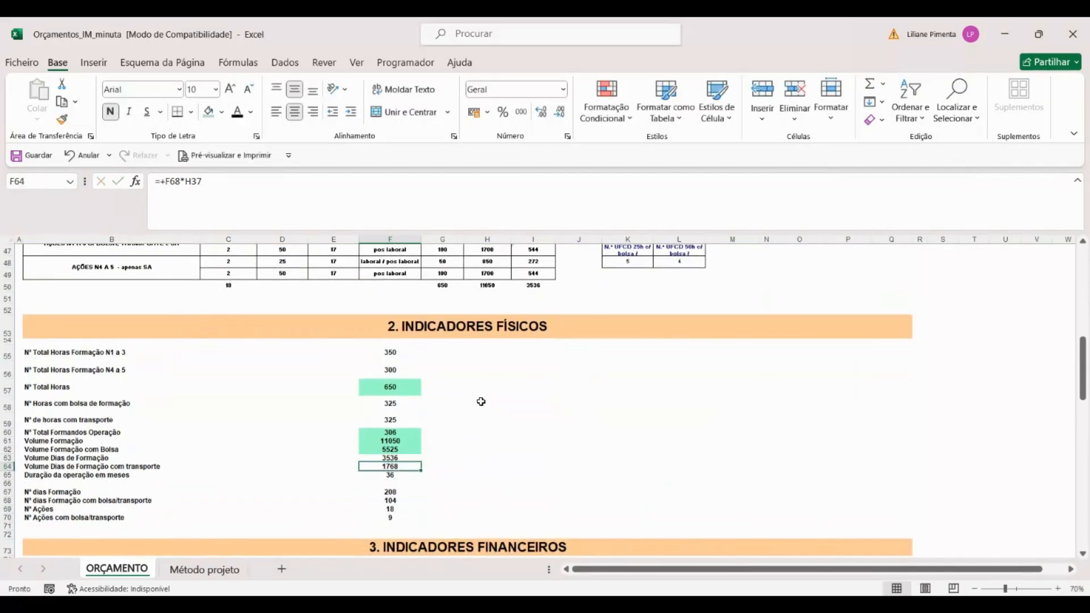
Step: Check the training-days volume in F63 and the daily food value in F78 against the food total formula in C110
{"action": "left_click", "coordinate": [401, 457]}
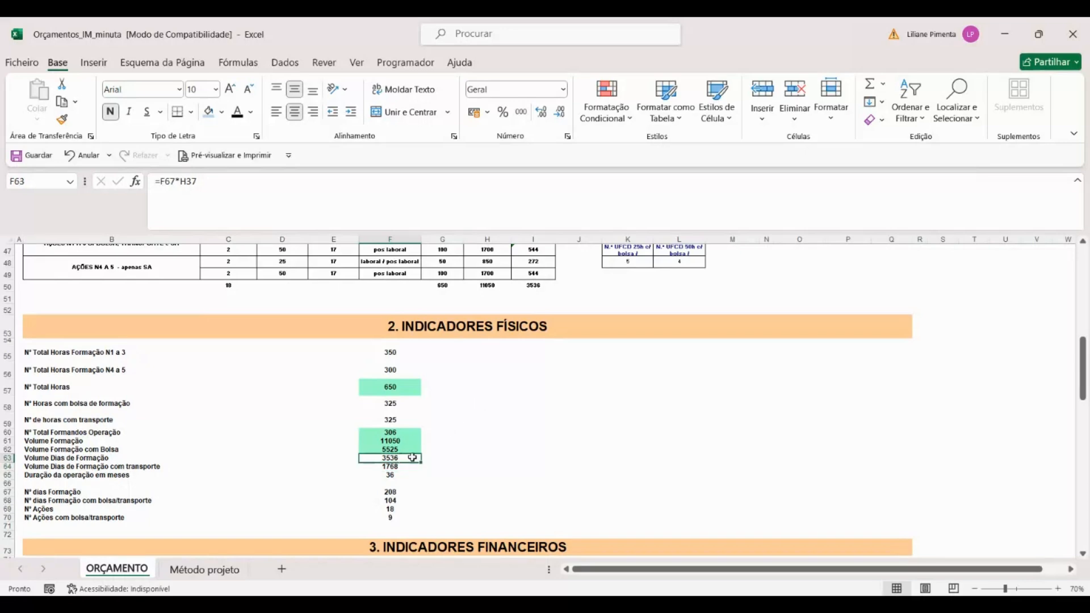
{"action": "scroll", "coordinate": [403, 457], "scroll_direction": "down", "scroll_amount": 4}
{"action": "left_click", "coordinate": [404, 427]}
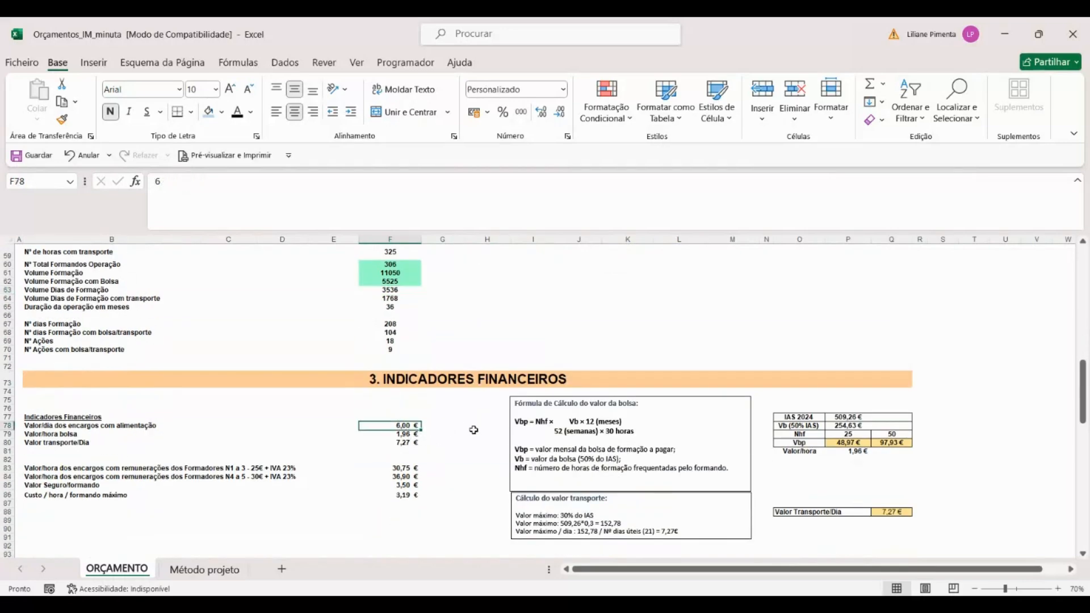
{"action": "scroll", "coordinate": [488, 438], "scroll_direction": "down", "scroll_amount": 7}
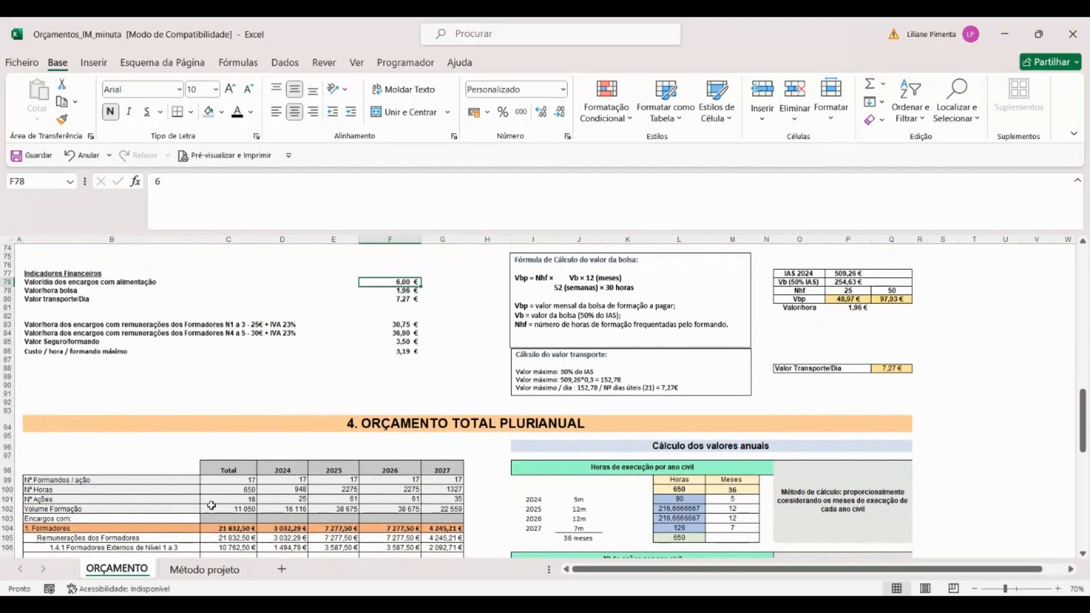
{"action": "double_click", "coordinate": [240, 538]}
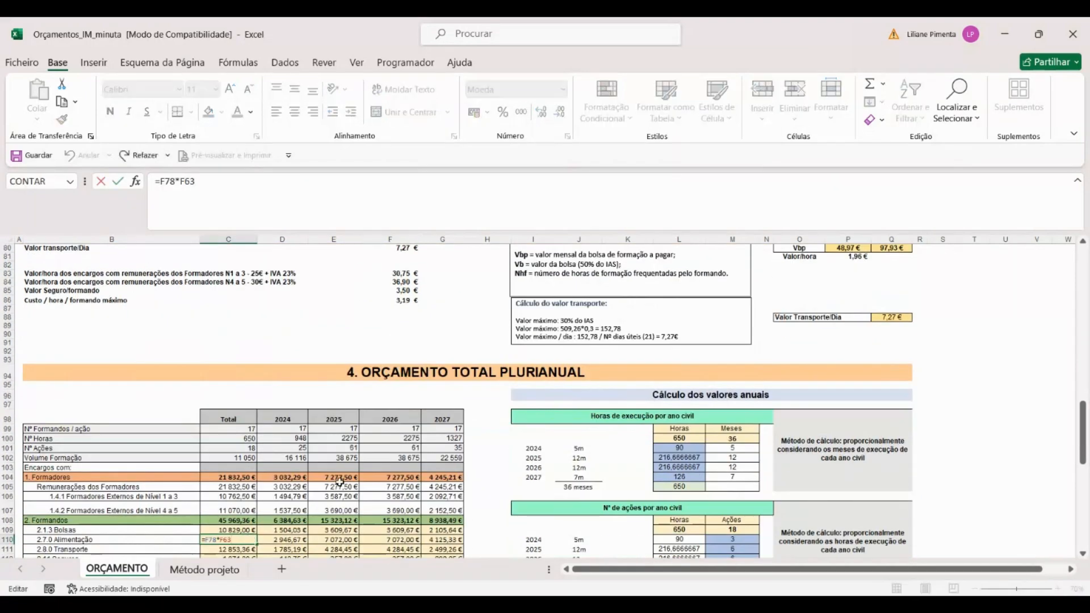
{"action": "scroll", "coordinate": [382, 371], "scroll_direction": "up", "scroll_amount": 4}
{"action": "scroll", "coordinate": [382, 371], "scroll_direction": "up", "scroll_amount": 7}
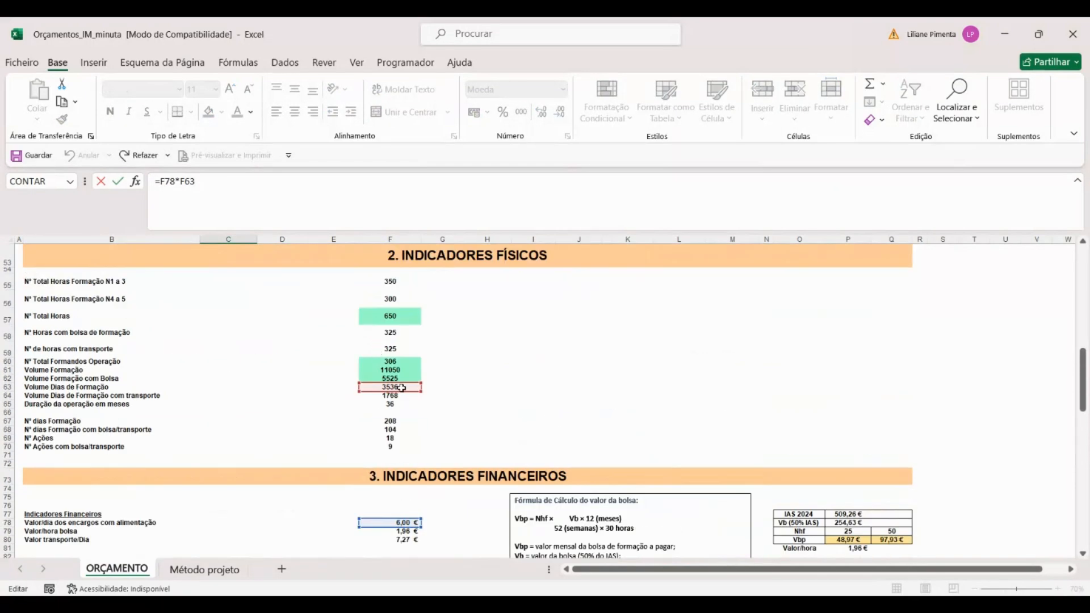
{"action": "scroll", "coordinate": [287, 474], "scroll_direction": "down", "scroll_amount": 6}
{"action": "scroll", "coordinate": [288, 474], "scroll_direction": "down", "scroll_amount": 6}
{"action": "key", "text": "Return"}
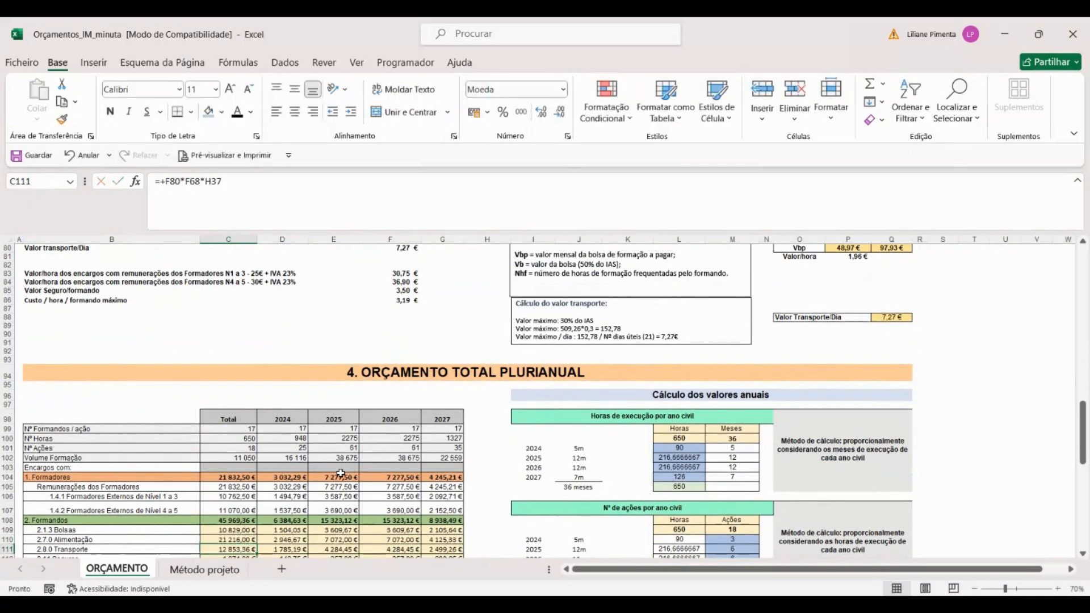
Step: Inspect the transport formula in C111 and trace it to the daily transport value, days with grant/transport and trainees per UFCD
{"action": "double_click", "coordinate": [209, 523]}
{"action": "scroll", "coordinate": [400, 536], "scroll_direction": "up", "scroll_amount": 5}
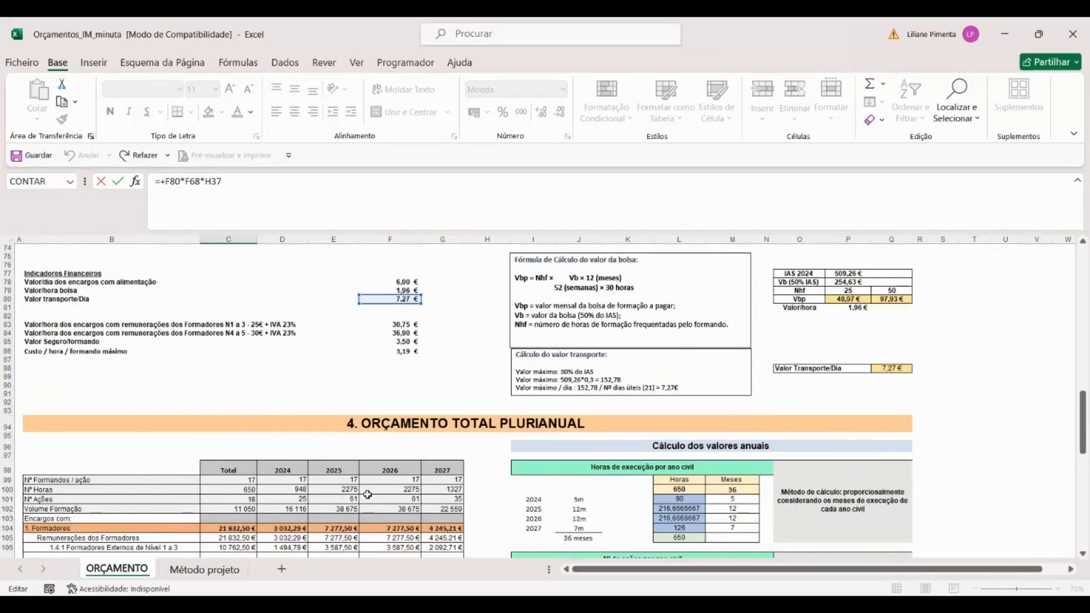
{"action": "scroll", "coordinate": [404, 349], "scroll_direction": "up", "scroll_amount": 10}
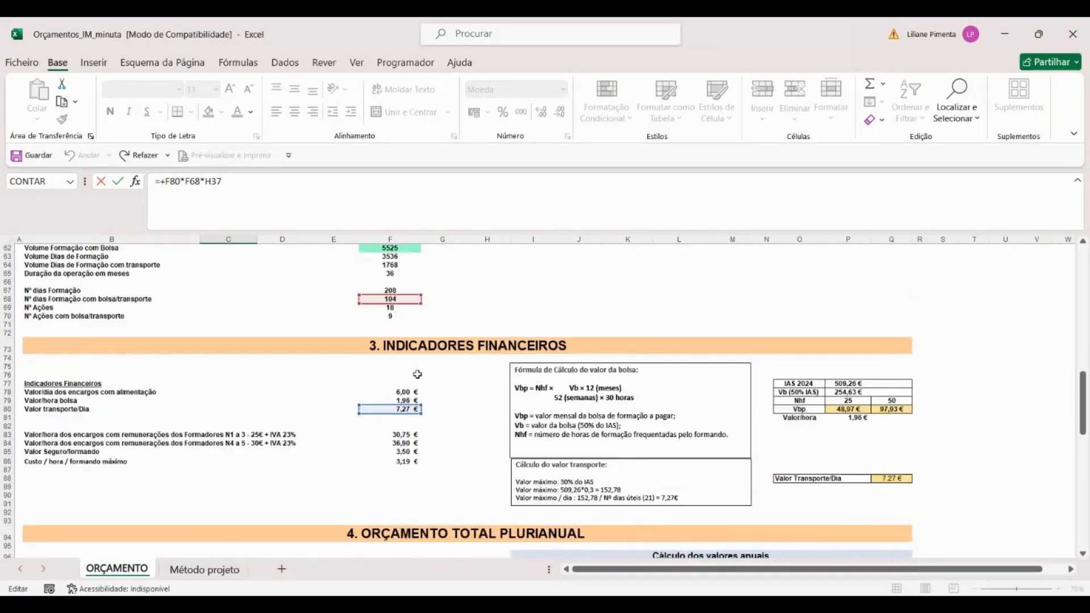
{"action": "scroll", "coordinate": [414, 382], "scroll_direction": "up", "scroll_amount": 2}
{"action": "scroll", "coordinate": [411, 386], "scroll_direction": "down", "scroll_amount": 7}
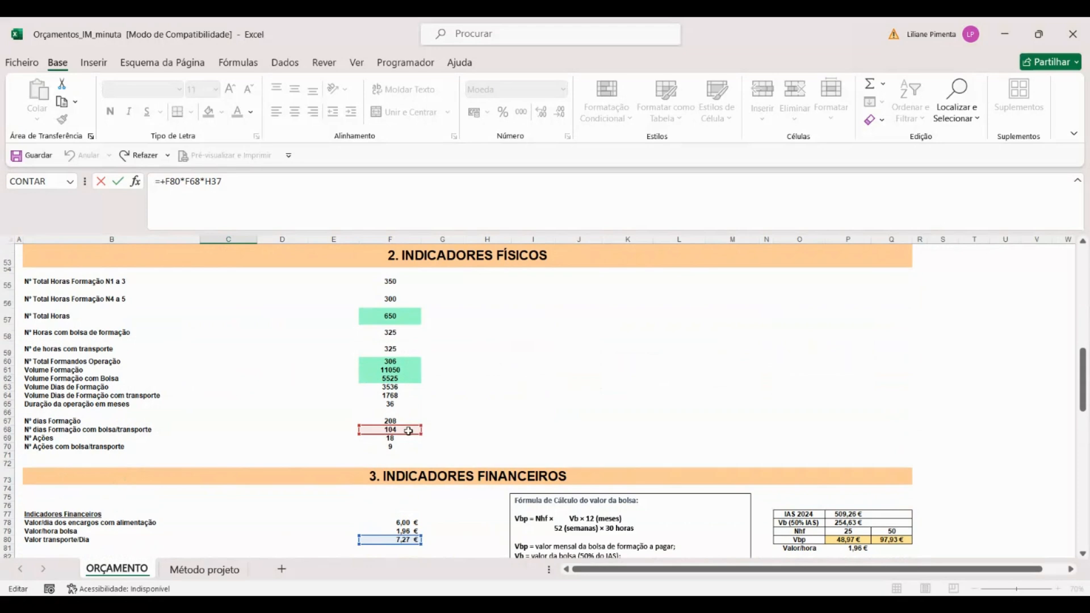
{"action": "scroll", "coordinate": [426, 398], "scroll_direction": "up", "scroll_amount": 8}
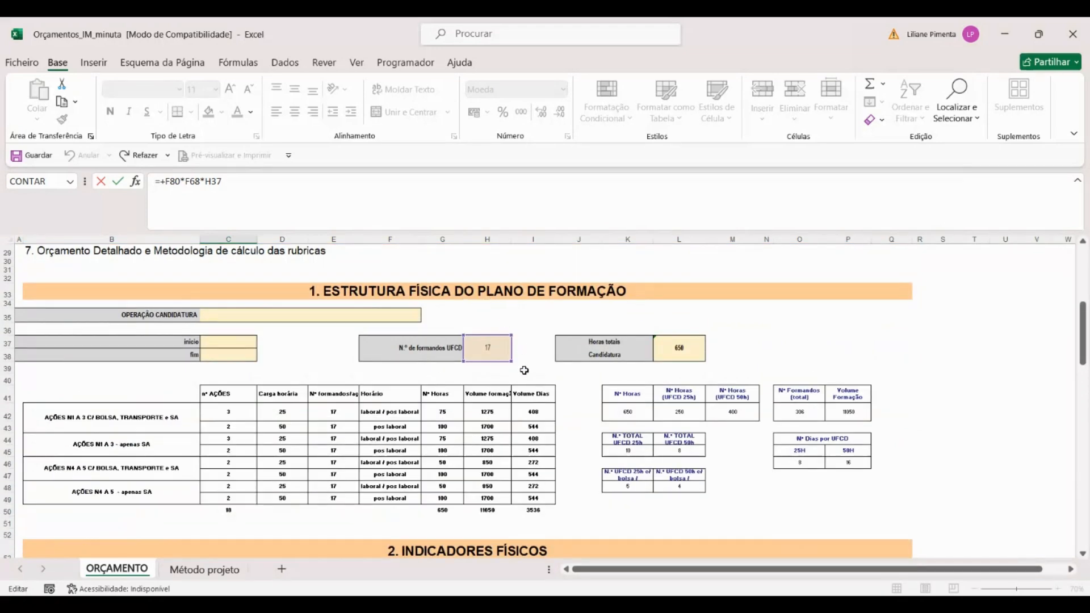
{"action": "scroll", "coordinate": [474, 457], "scroll_direction": "down", "scroll_amount": 1}
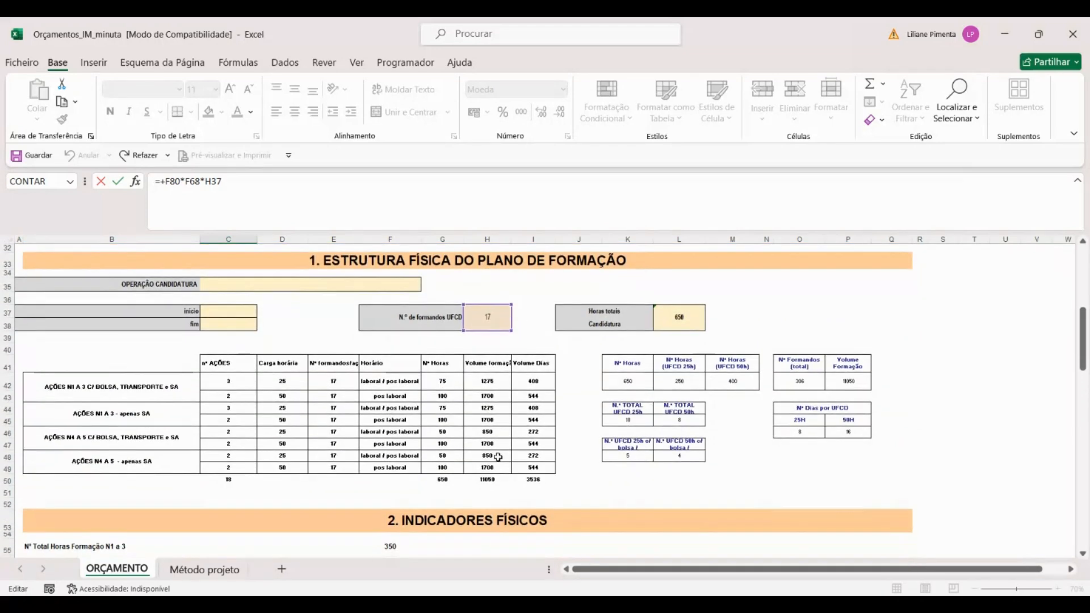
{"action": "key", "text": "Return"}
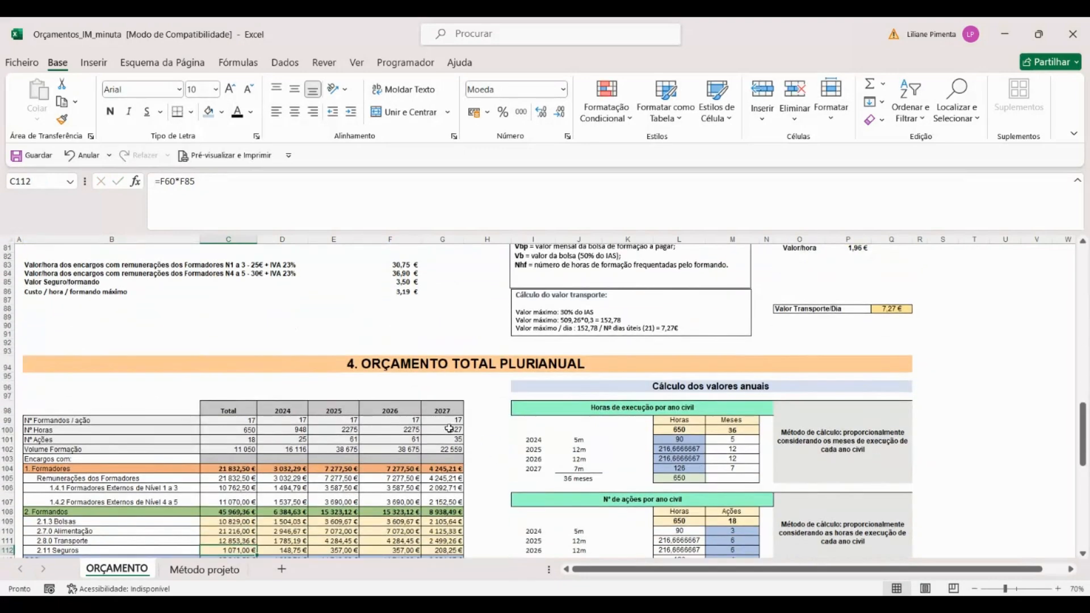
Step: In G68, multiply the training days with grant/transport in F68 by the trainees per UFCD in H37
{"action": "scroll", "coordinate": [278, 404], "scroll_direction": "down", "scroll_amount": 3}
{"action": "scroll", "coordinate": [278, 404], "scroll_direction": "up", "scroll_amount": 12}
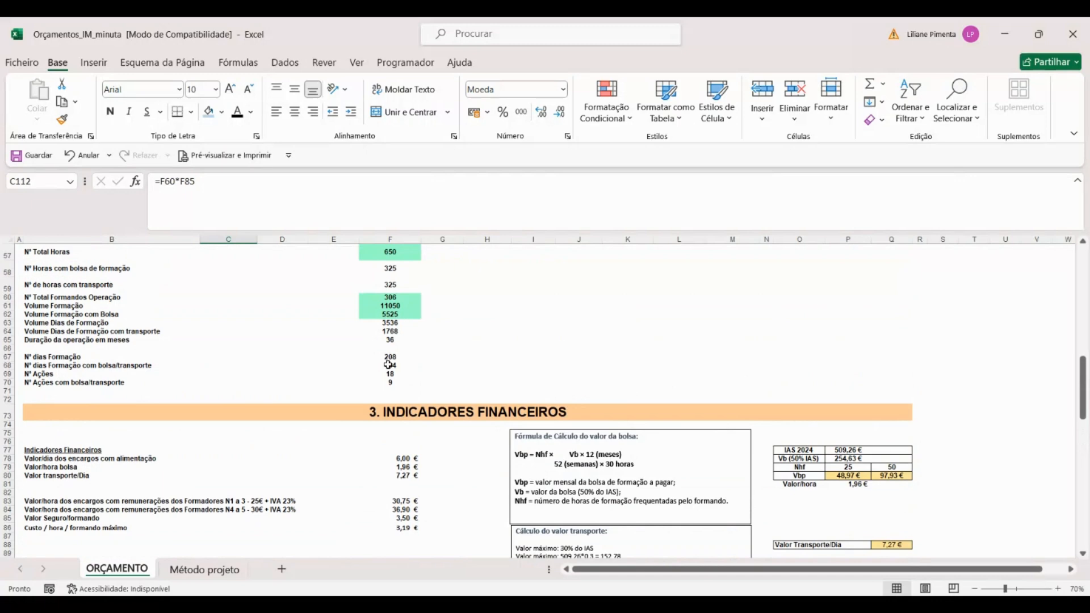
{"action": "left_click", "coordinate": [455, 368]}
{"action": "type", "text": "+"}
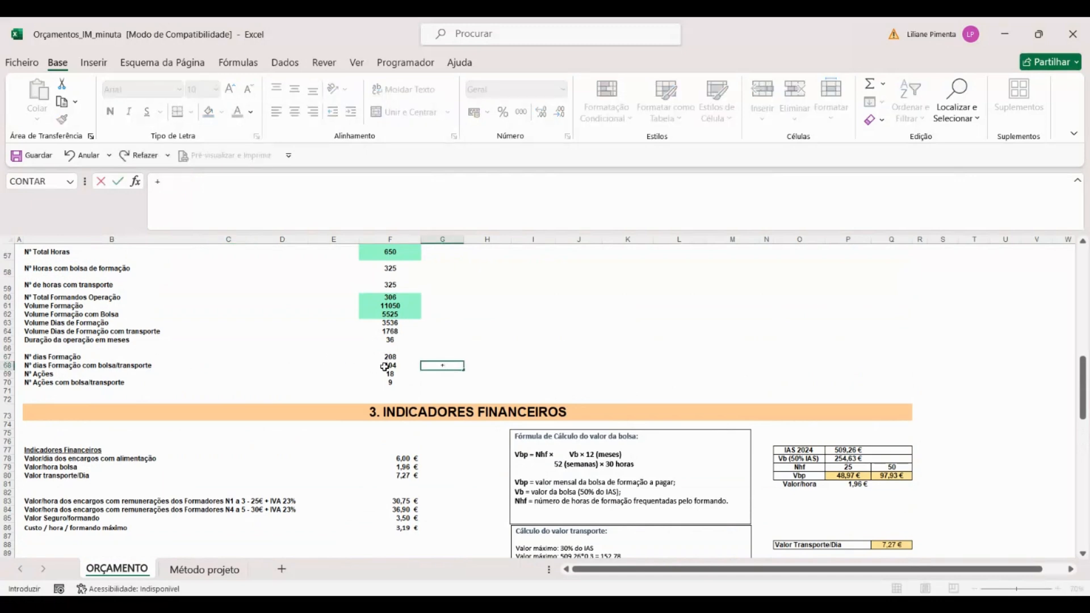
{"action": "left_click", "coordinate": [389, 366]}
{"action": "type", "text": "*"}
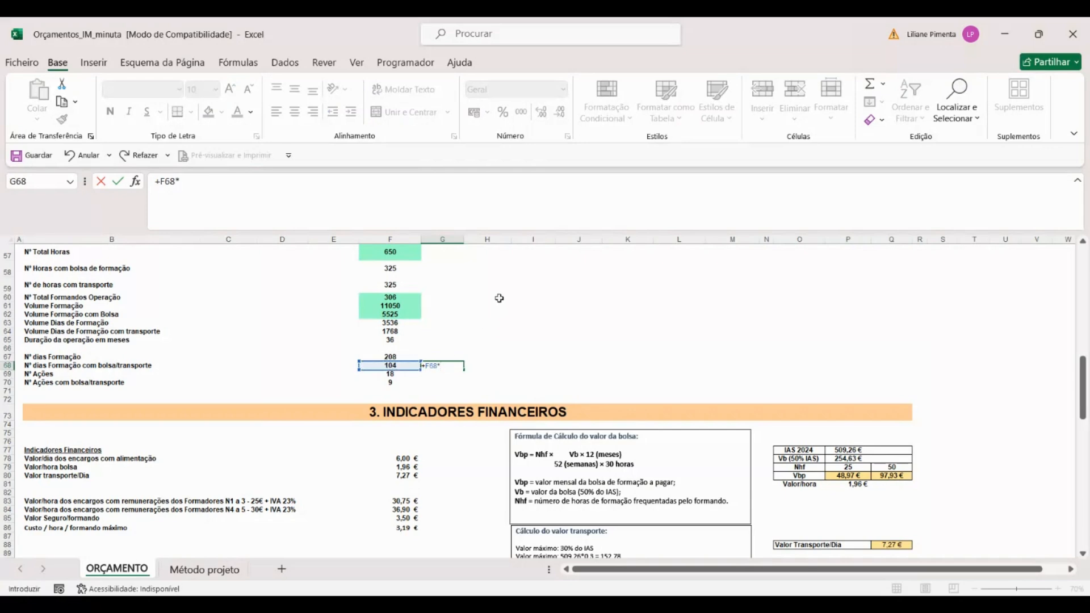
{"action": "scroll", "coordinate": [478, 401], "scroll_direction": "up", "scroll_amount": 11}
{"action": "left_click", "coordinate": [479, 402]}
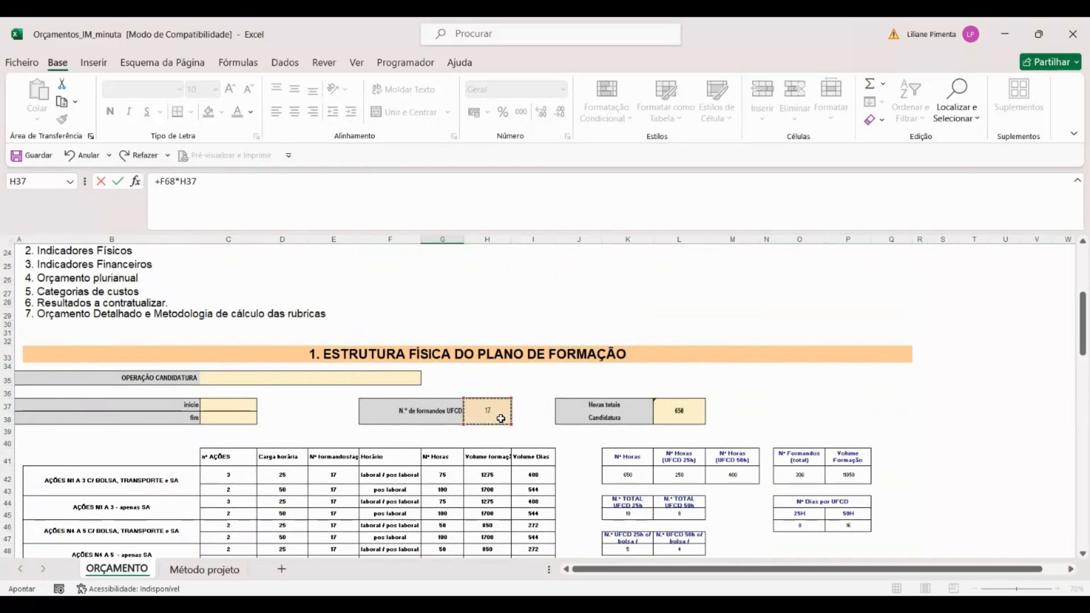
{"action": "key", "text": "Return"}
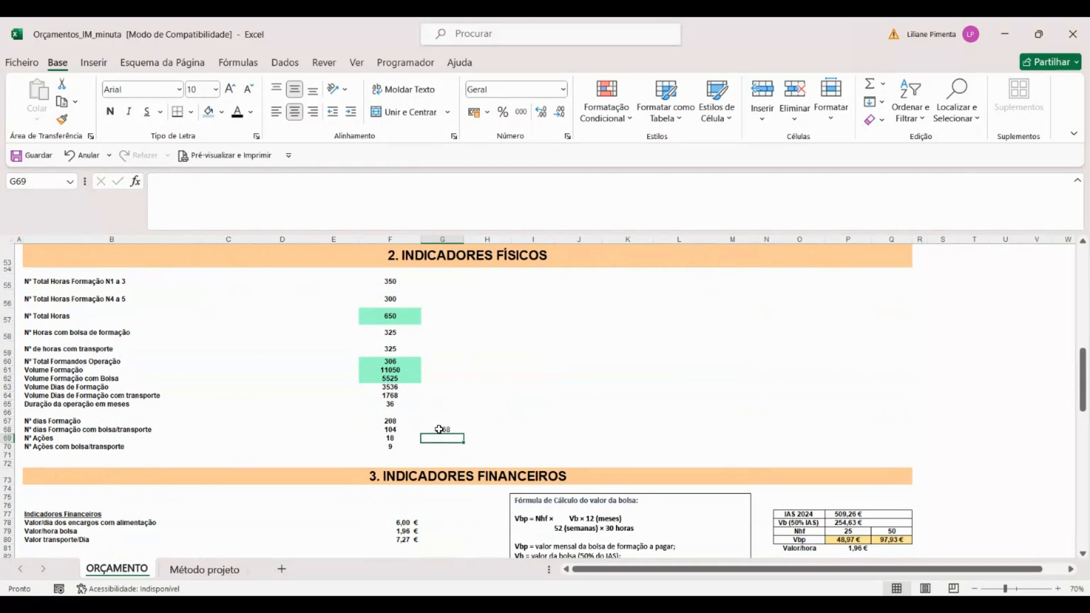
{"action": "left_click", "coordinate": [440, 430]}
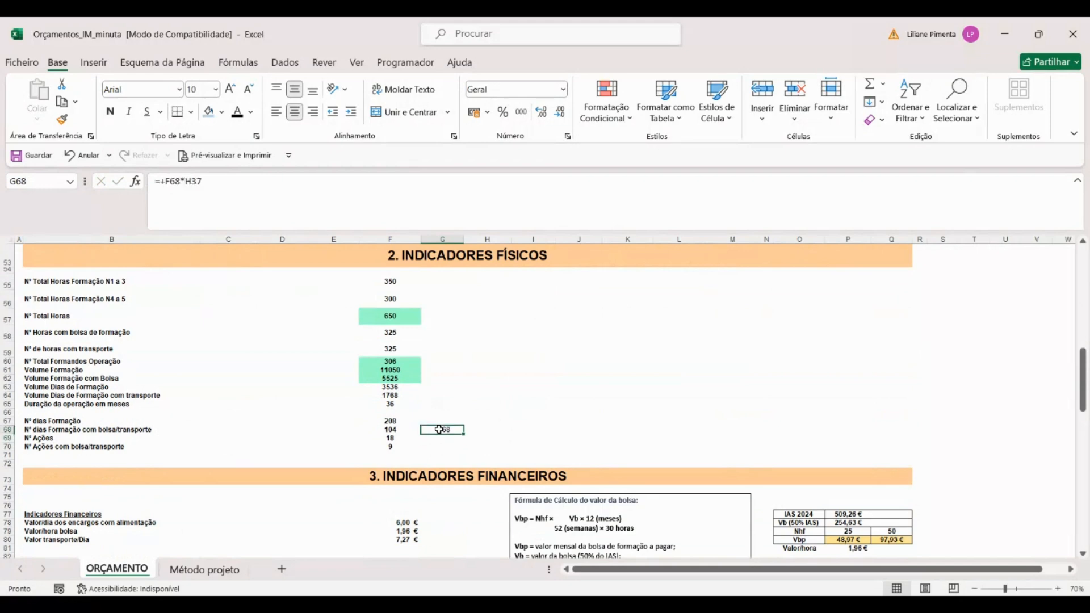
Step: In H68, multiply the result in G68 by the daily transport value in F80
{"action": "left_click", "coordinate": [471, 430]}
{"action": "type", "text": "+"}
{"action": "left_click", "coordinate": [441, 431]}
{"action": "type", "text": "*"}
{"action": "scroll", "coordinate": [377, 455], "scroll_direction": "down", "scroll_amount": 4}
{"action": "left_click", "coordinate": [409, 385]}
{"action": "key", "text": "Return"}
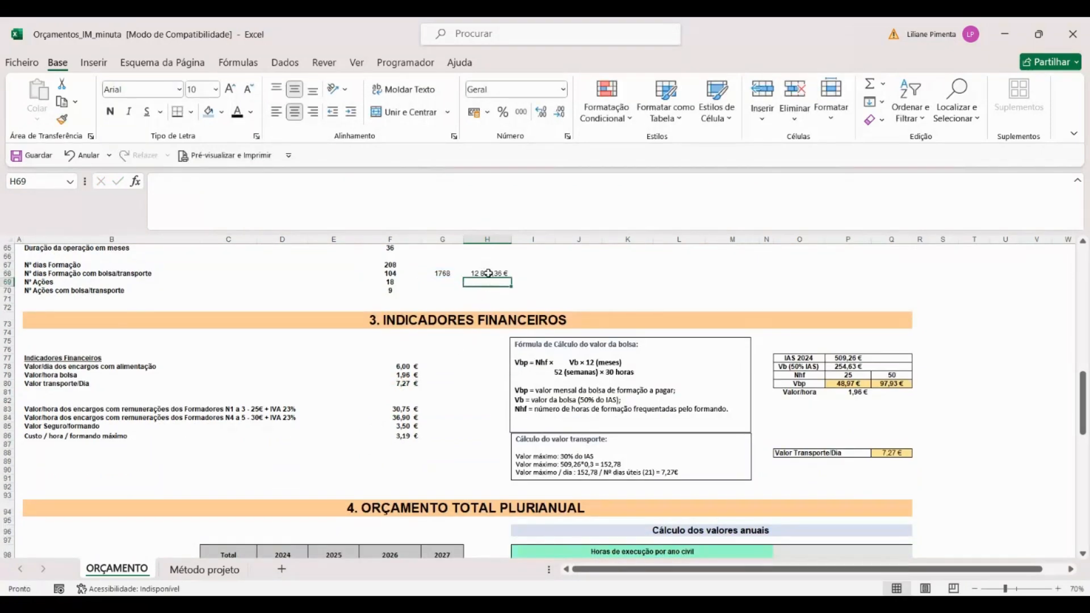
Step: Compare the transport calculation in H68 with the transport total in C111
{"action": "left_click", "coordinate": [487, 274]}
{"action": "scroll", "coordinate": [293, 431], "scroll_direction": "down", "scroll_amount": 4}
{"action": "scroll", "coordinate": [321, 430], "scroll_direction": "down", "scroll_amount": 2}
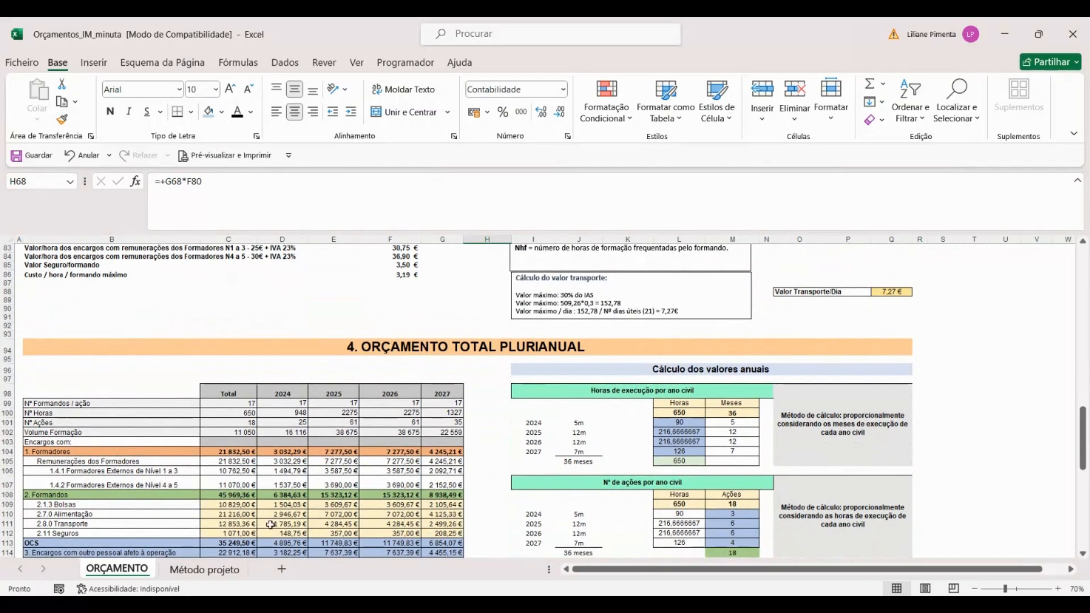
{"action": "left_click", "coordinate": [248, 525]}
{"action": "scroll", "coordinate": [580, 321], "scroll_direction": "up", "scroll_amount": 4}
{"action": "scroll", "coordinate": [579, 321], "scroll_direction": "up", "scroll_amount": 3}
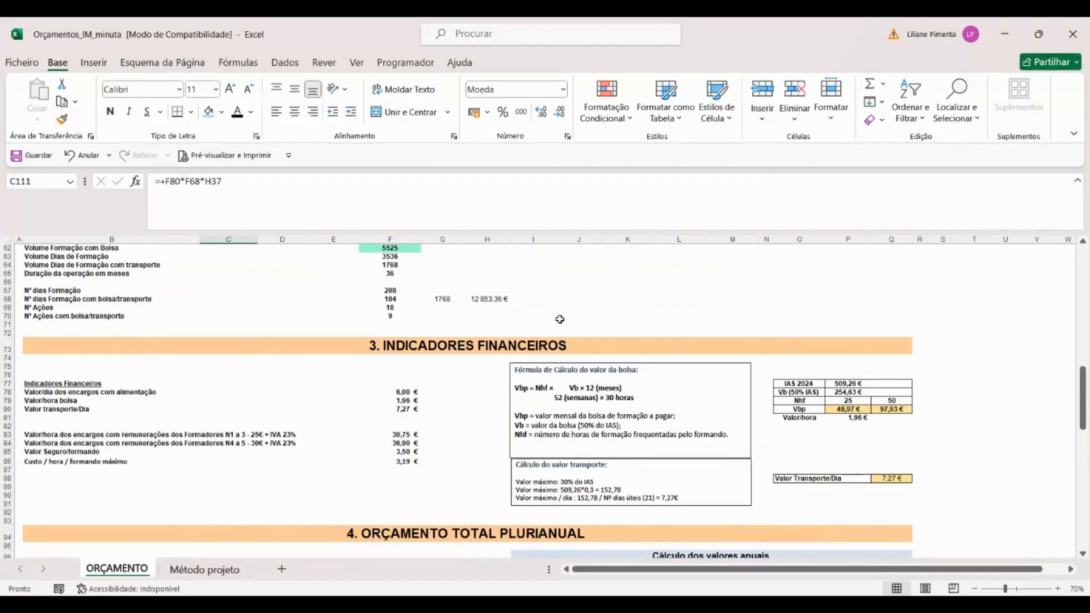
{"action": "scroll", "coordinate": [565, 319], "scroll_direction": "down", "scroll_amount": 6}
{"action": "scroll", "coordinate": [370, 371], "scroll_direction": "down", "scroll_amount": 4}
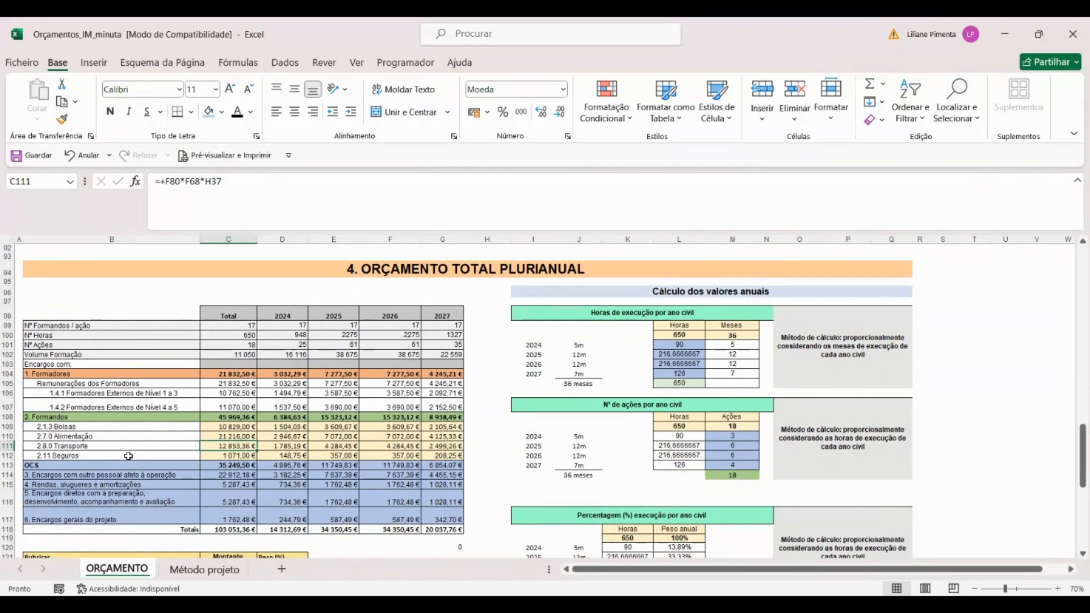
Step: Inspect the insurance formula in C112 and trace it to the insurance value per trainee and the total trainees in the operation
{"action": "left_click", "coordinate": [221, 455]}
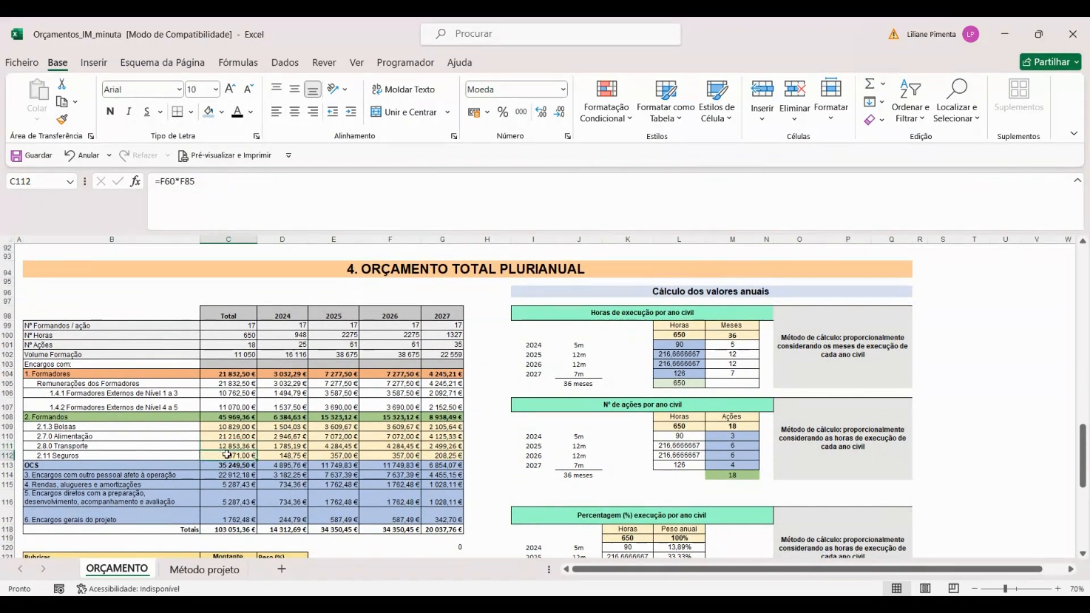
{"action": "double_click", "coordinate": [220, 455]}
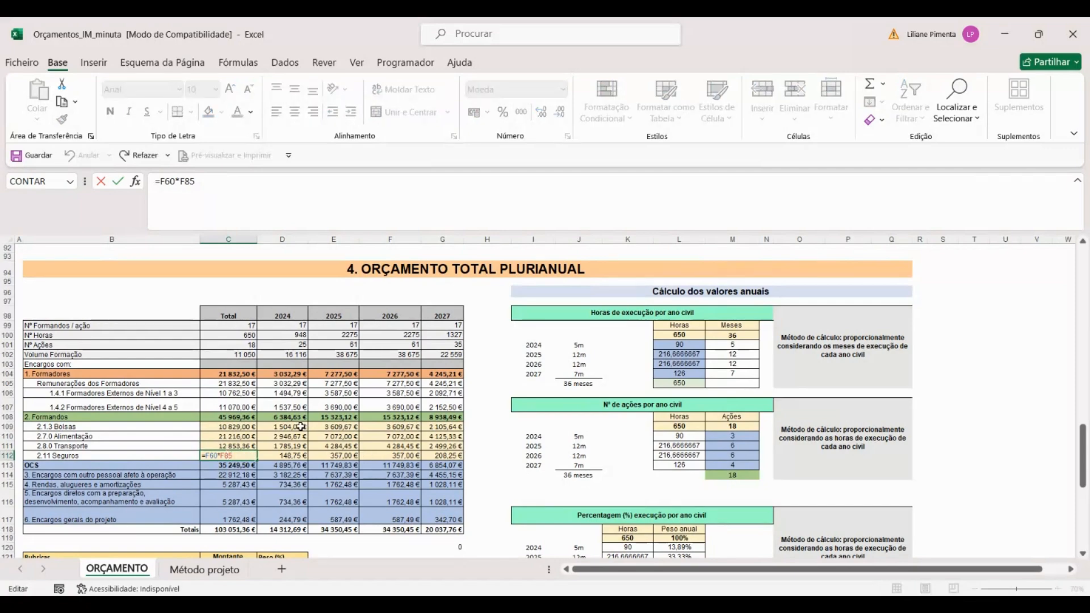
{"action": "scroll", "coordinate": [306, 426], "scroll_direction": "up", "scroll_amount": 7}
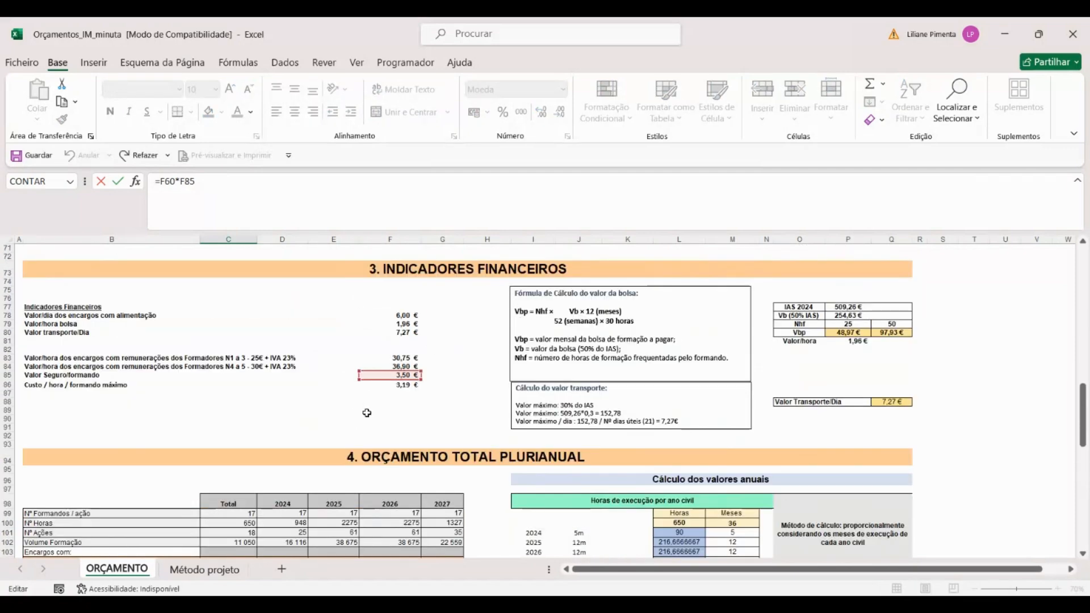
{"action": "scroll", "coordinate": [407, 391], "scroll_direction": "up", "scroll_amount": 5}
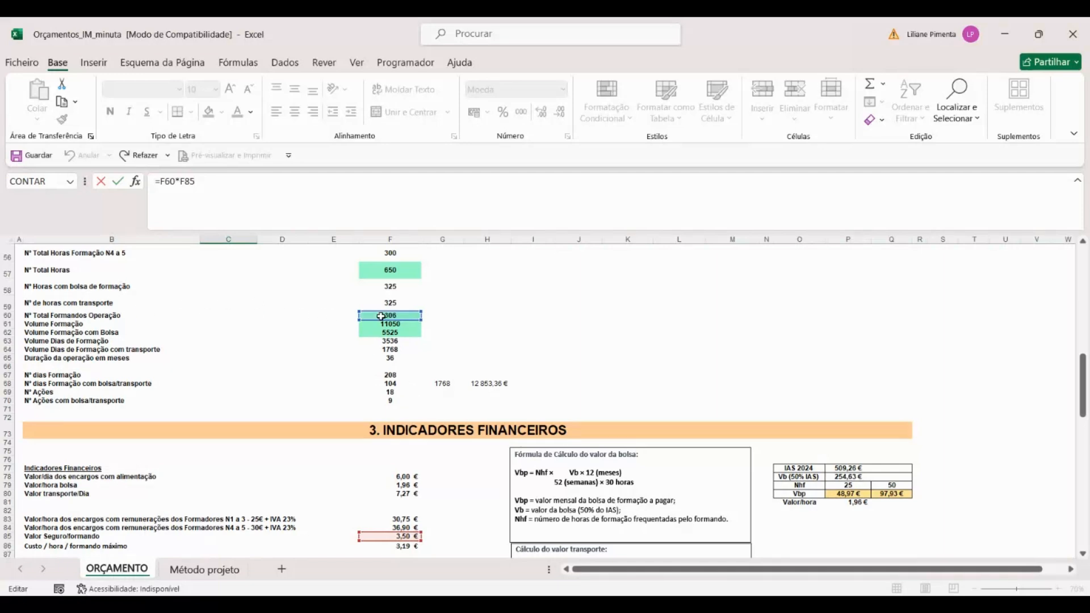
{"action": "key", "text": "Return"}
{"action": "scroll", "coordinate": [212, 449], "scroll_direction": "down", "scroll_amount": 3}
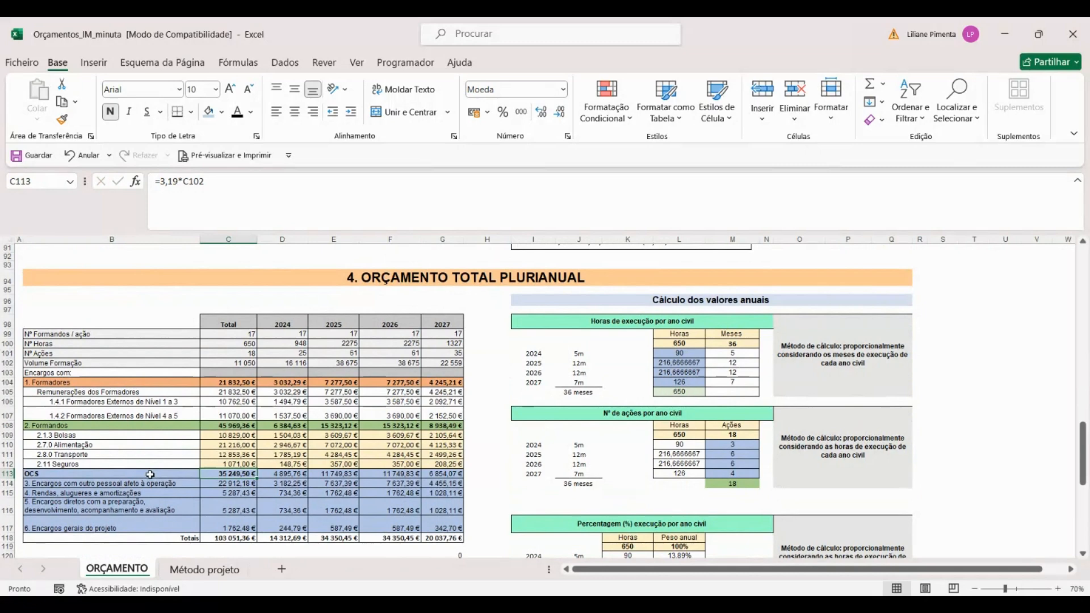
Step: Inspect the OCS formula in C113 and trace it to the maximum cost per hour per trainee and the training volume in C102
{"action": "left_click", "coordinate": [150, 474]}
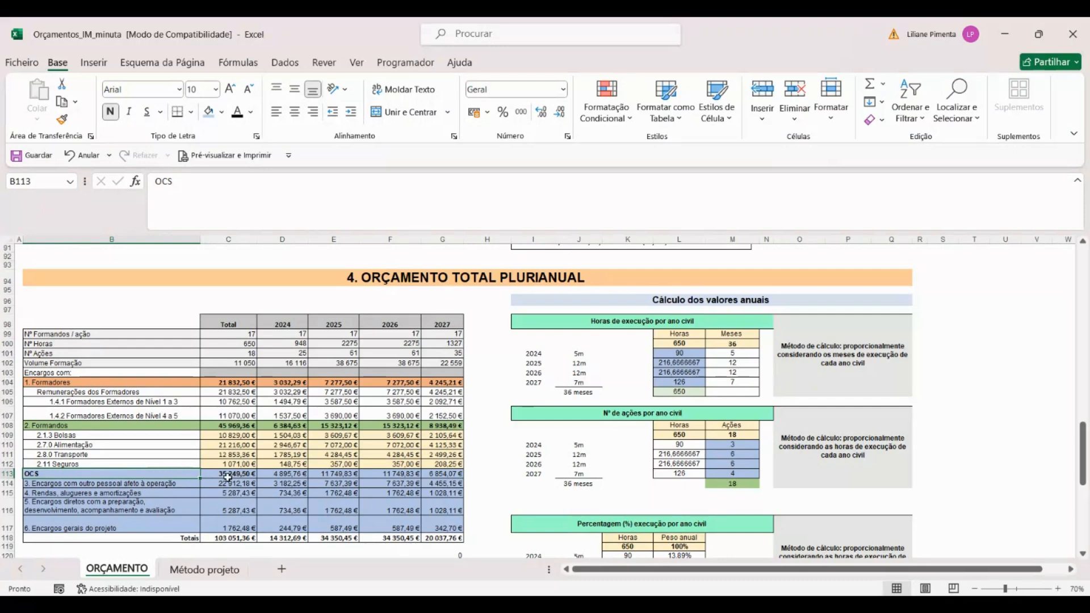
{"action": "left_click", "coordinate": [225, 476]}
{"action": "double_click", "coordinate": [226, 476]}
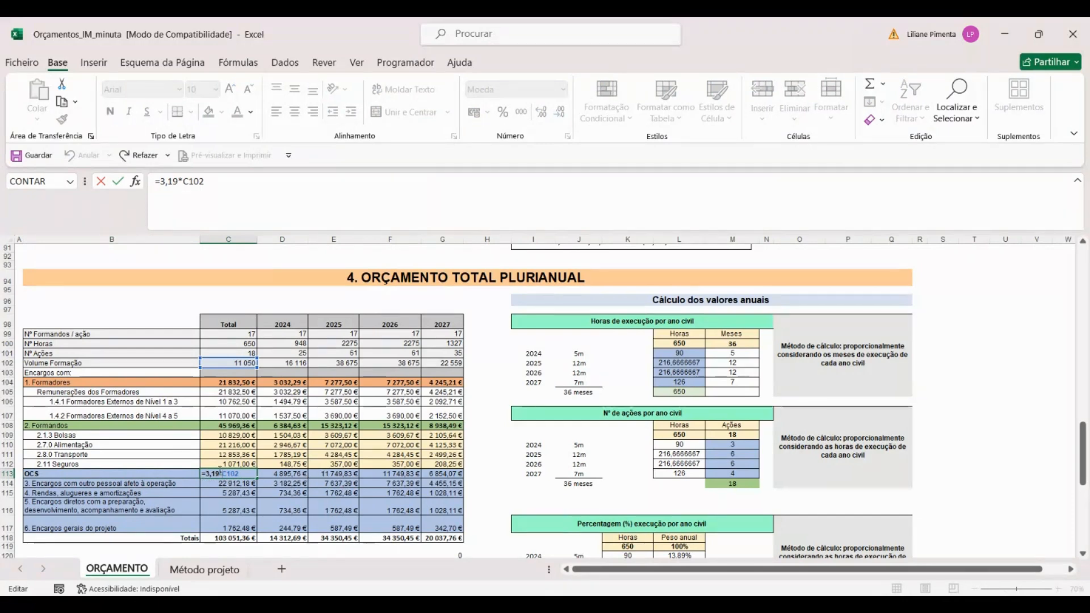
{"action": "scroll", "coordinate": [278, 435], "scroll_direction": "up", "scroll_amount": 5}
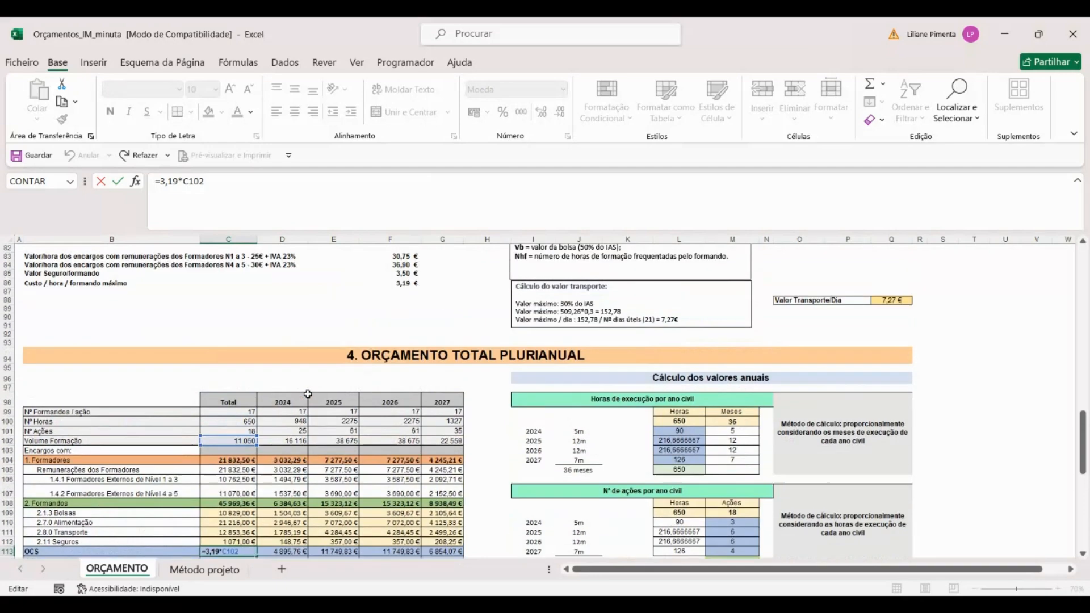
{"action": "scroll", "coordinate": [308, 394], "scroll_direction": "up", "scroll_amount": 15}
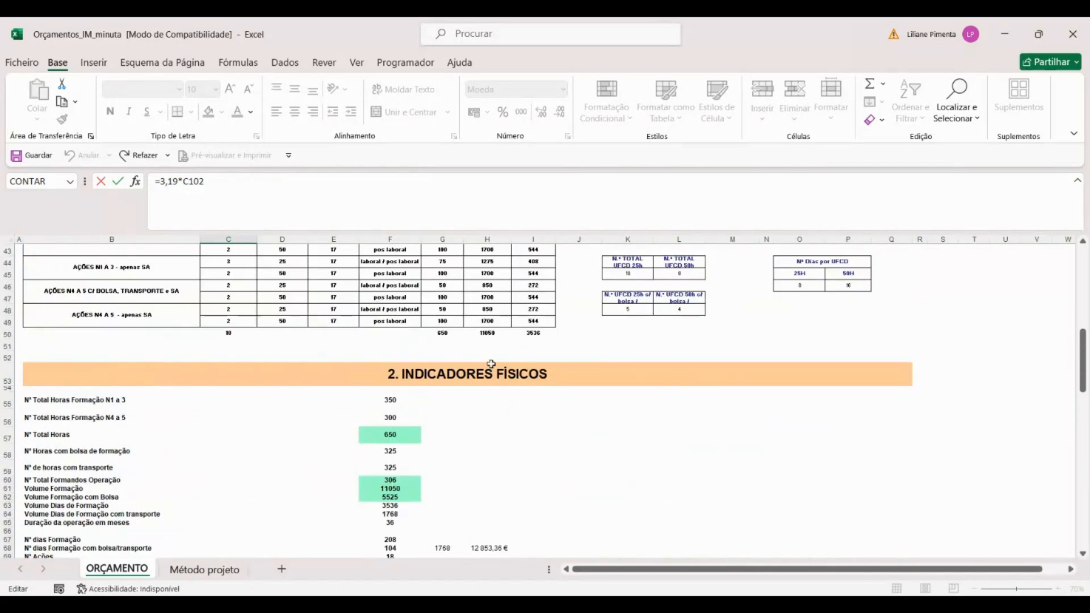
{"action": "scroll", "coordinate": [403, 429], "scroll_direction": "down", "scroll_amount": 7}
{"action": "scroll", "coordinate": [393, 435], "scroll_direction": "down", "scroll_amount": 13}
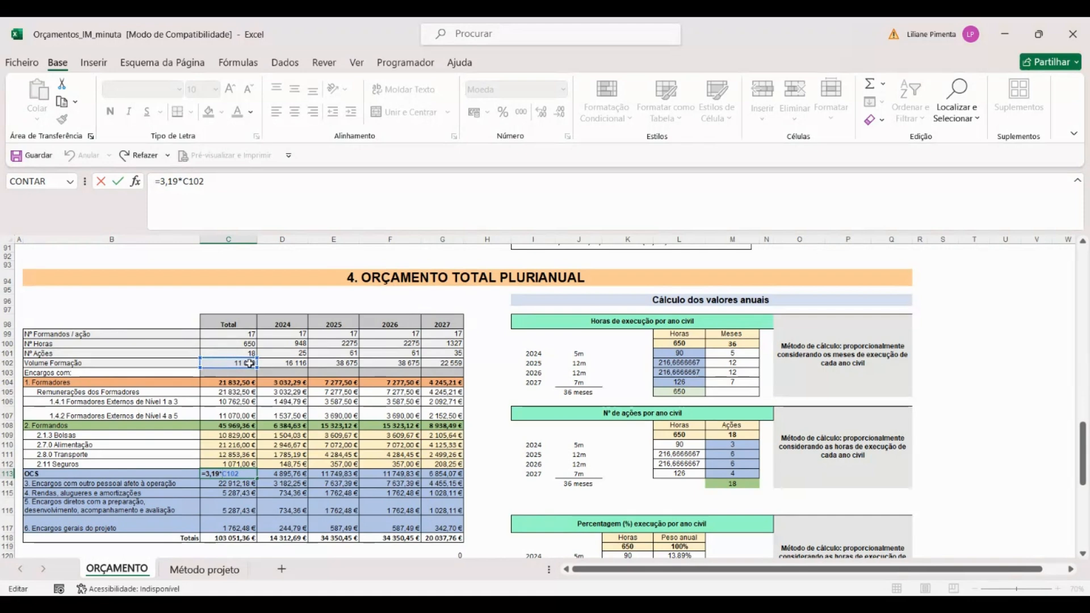
{"action": "key", "text": "Return"}
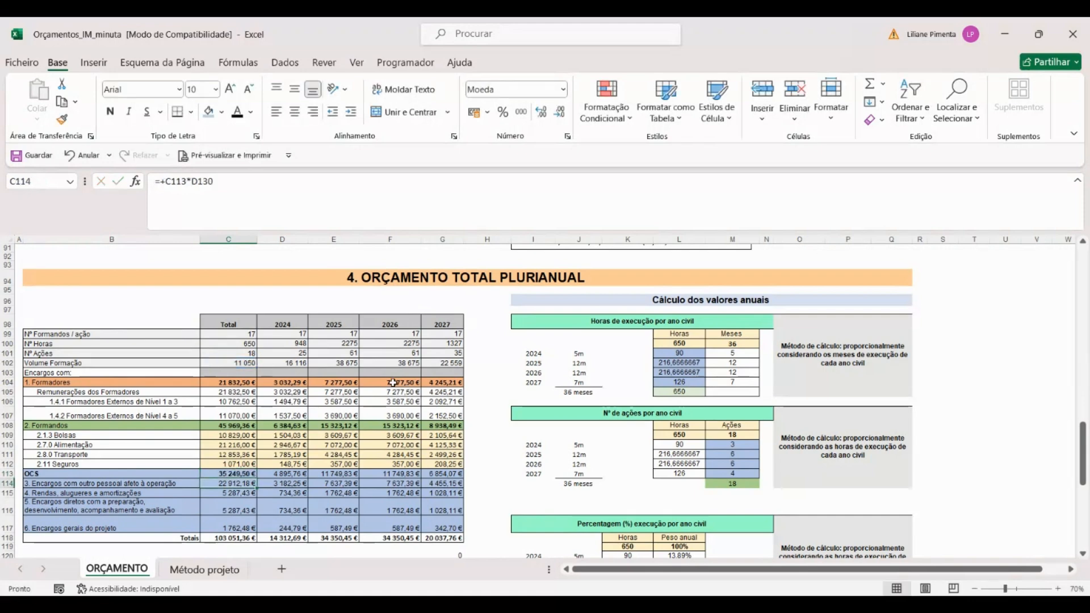
{"action": "left_click", "coordinate": [230, 474]}
Step: Select the totals of cost items 3 to 6 in C114:C117 and locate the R3 a R6 breakdown table
{"action": "scroll", "coordinate": [238, 464], "scroll_direction": "down", "scroll_amount": 1}
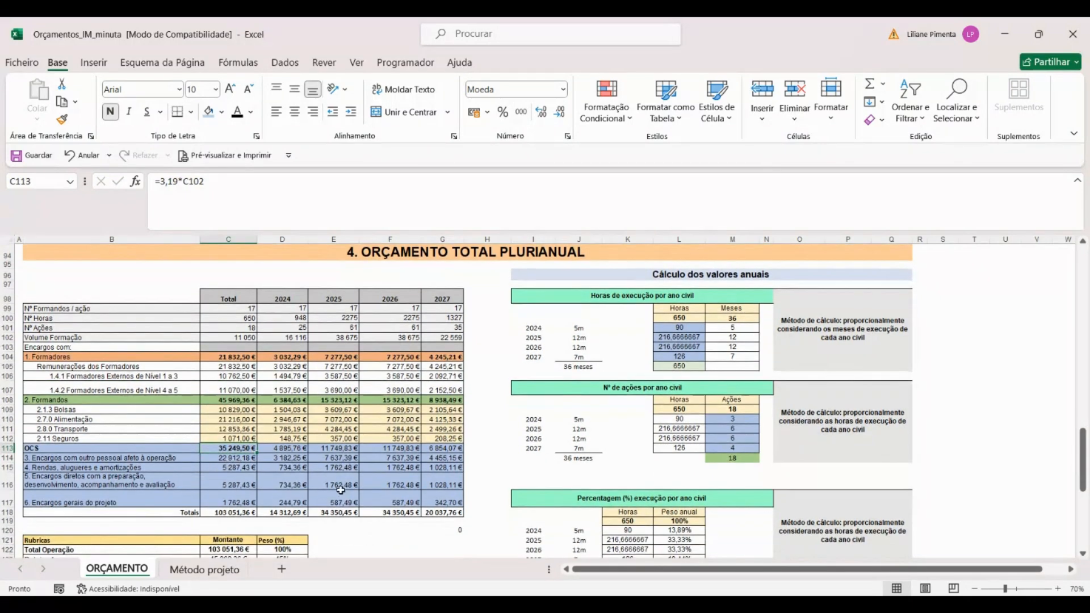
{"action": "scroll", "coordinate": [248, 487], "scroll_direction": "down", "scroll_amount": 1}
{"action": "left_click_drag", "start_coordinate": [240, 421], "coordinate": [239, 461]}
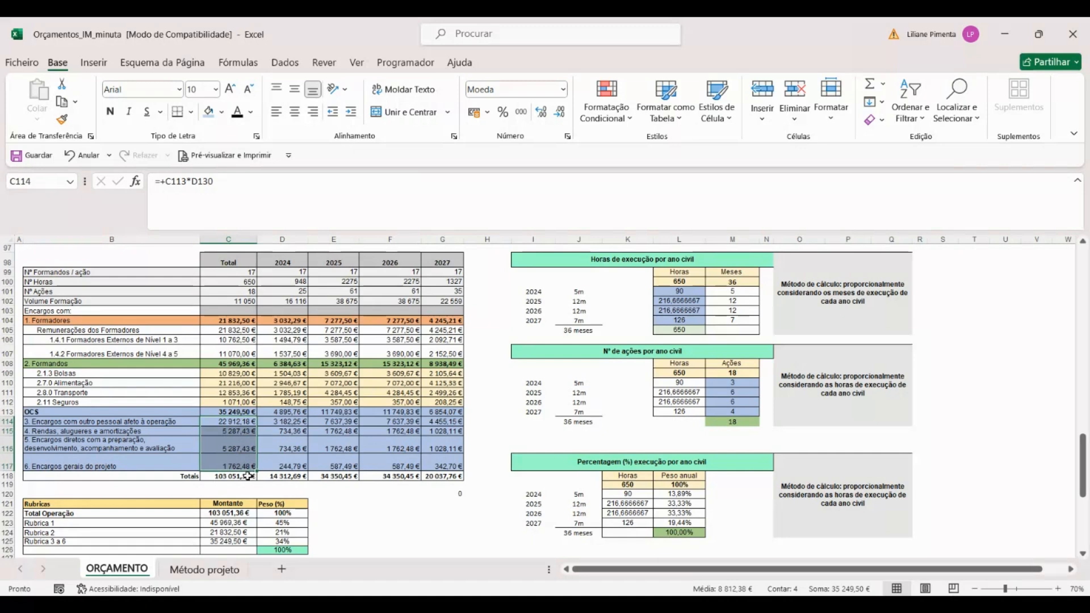
{"action": "scroll", "coordinate": [248, 476], "scroll_direction": "down", "scroll_amount": 1}
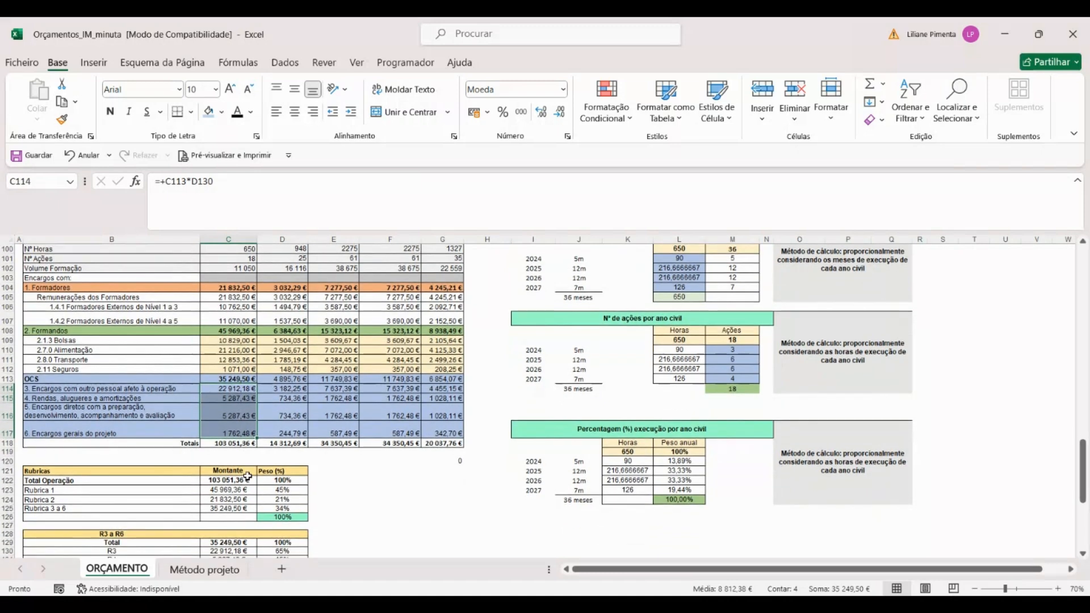
{"action": "scroll", "coordinate": [207, 387], "scroll_direction": "down", "scroll_amount": 1}
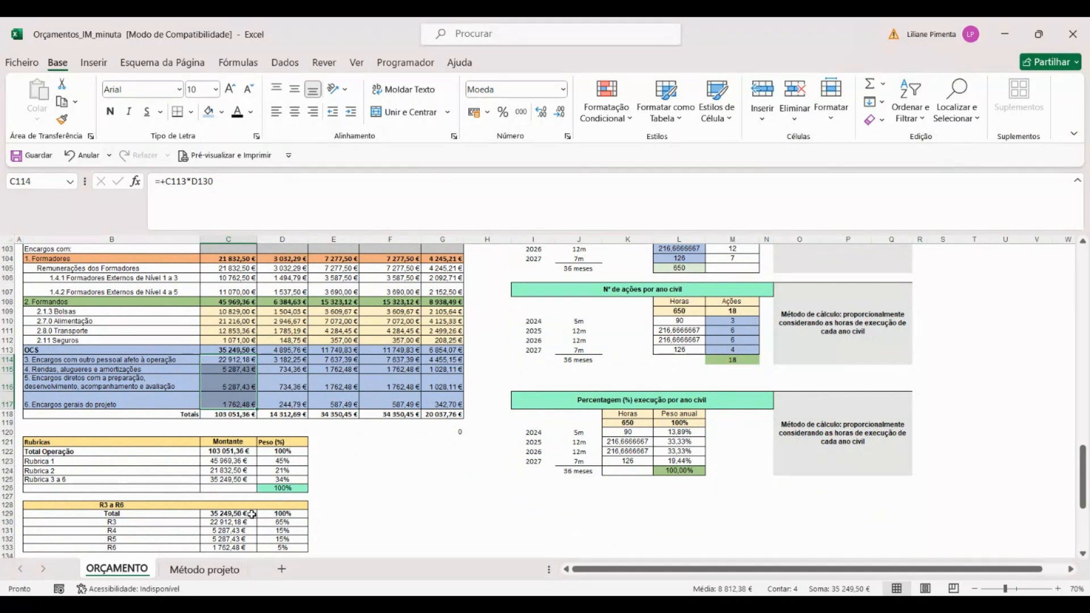
Step: Review the percentage weights in D130:D133 and the corresponding R3 to R6 amounts in C130:C133
{"action": "left_click", "coordinate": [280, 523]}
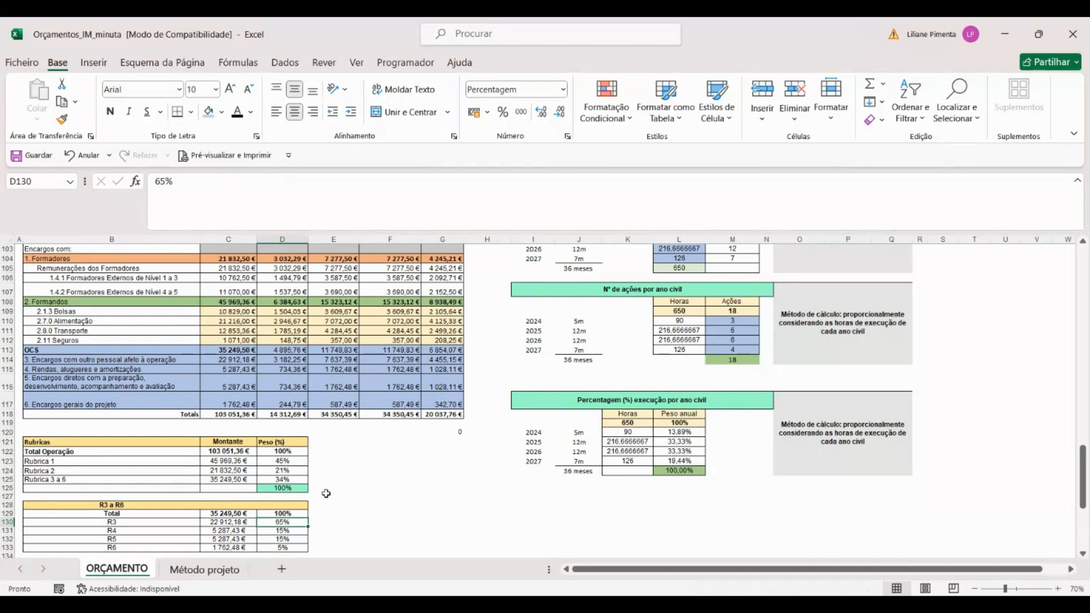
{"action": "key", "text": "Down"}
{"action": "key", "text": "Down"}
{"action": "key", "text": "Down"}
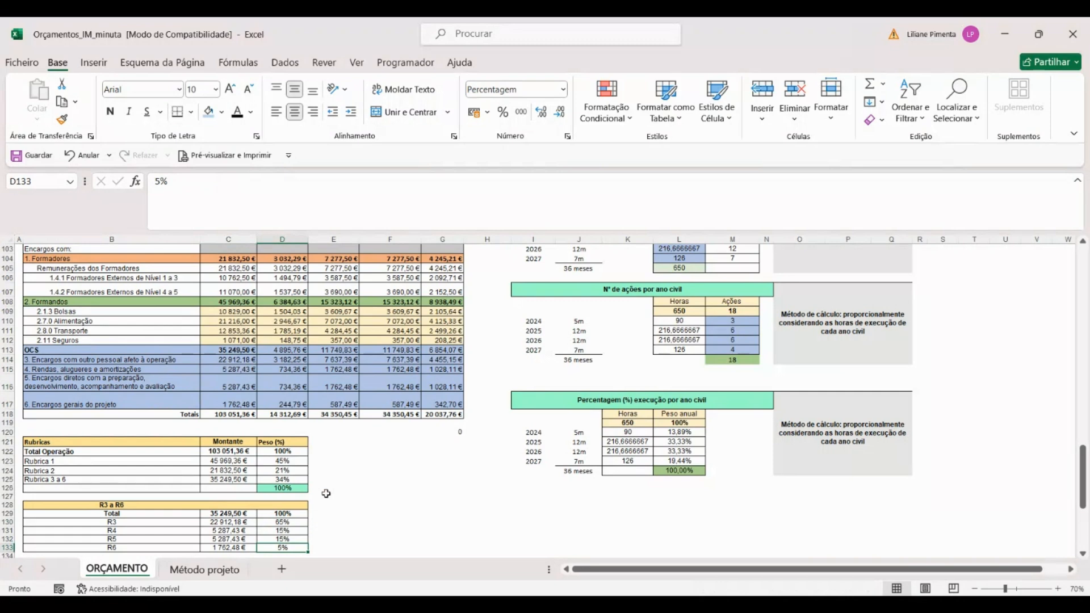
{"action": "scroll", "coordinate": [250, 470], "scroll_direction": "down", "scroll_amount": 1}
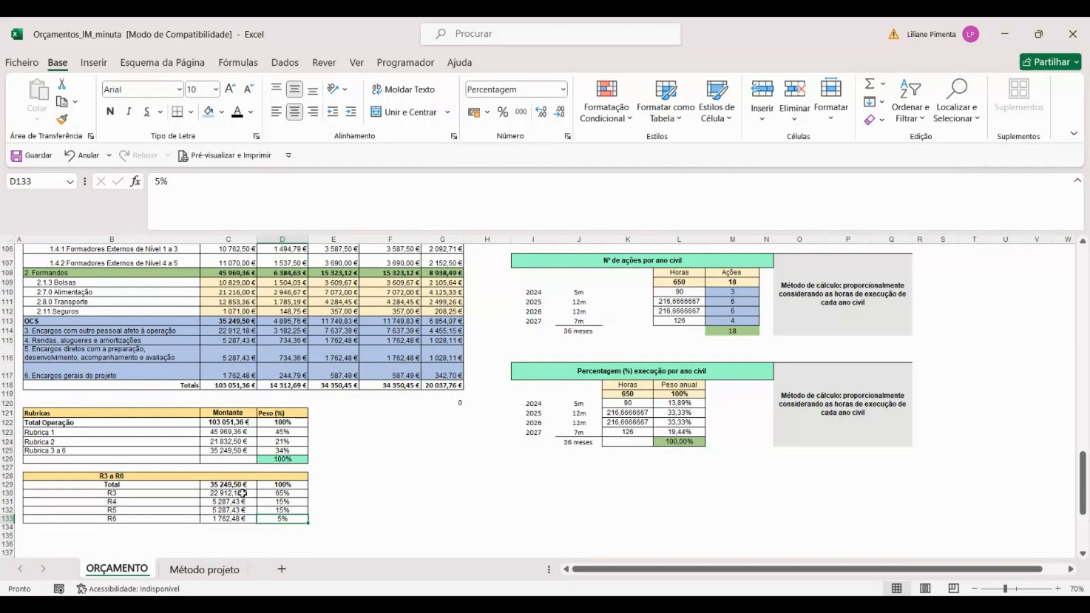
{"action": "left_click_drag", "start_coordinate": [242, 494], "coordinate": [252, 519]}
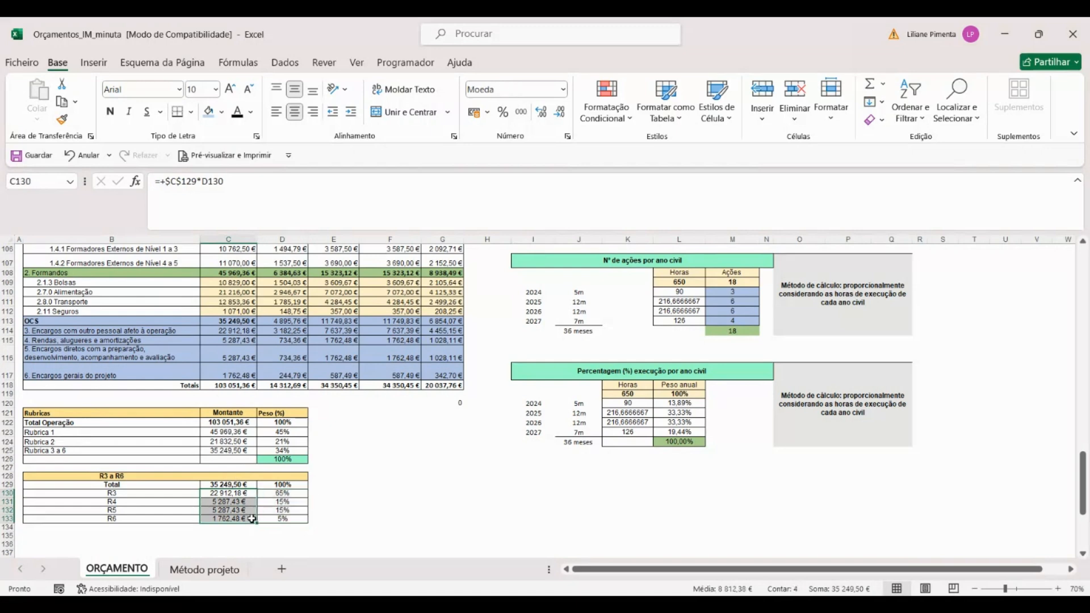
{"action": "left_click", "coordinate": [293, 492]}
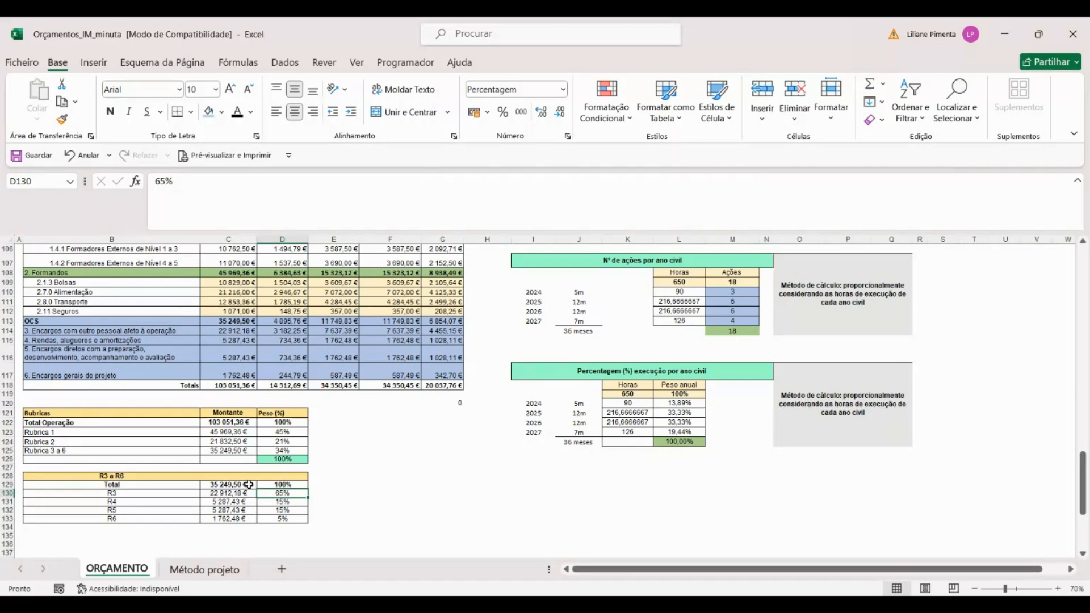
Step: Rewrite the grand total formula in C118 as =C108+C104+C113, using the OCS total for items 3 to 6
{"action": "scroll", "coordinate": [250, 483], "scroll_direction": "up", "scroll_amount": 2}
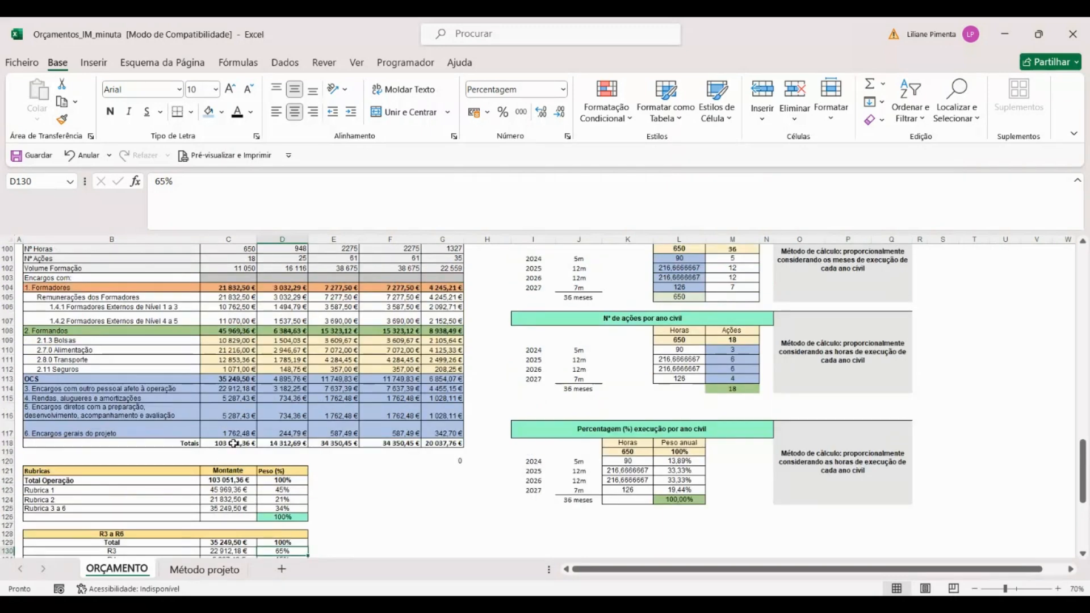
{"action": "double_click", "coordinate": [233, 443]}
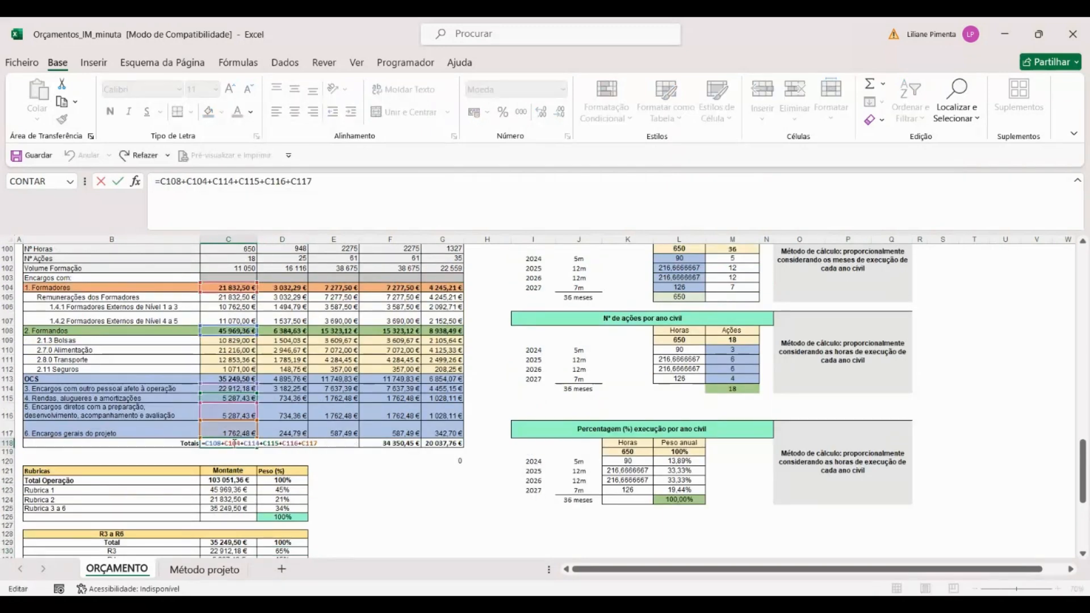
{"action": "scroll", "coordinate": [234, 443], "scroll_direction": "up", "scroll_amount": 2}
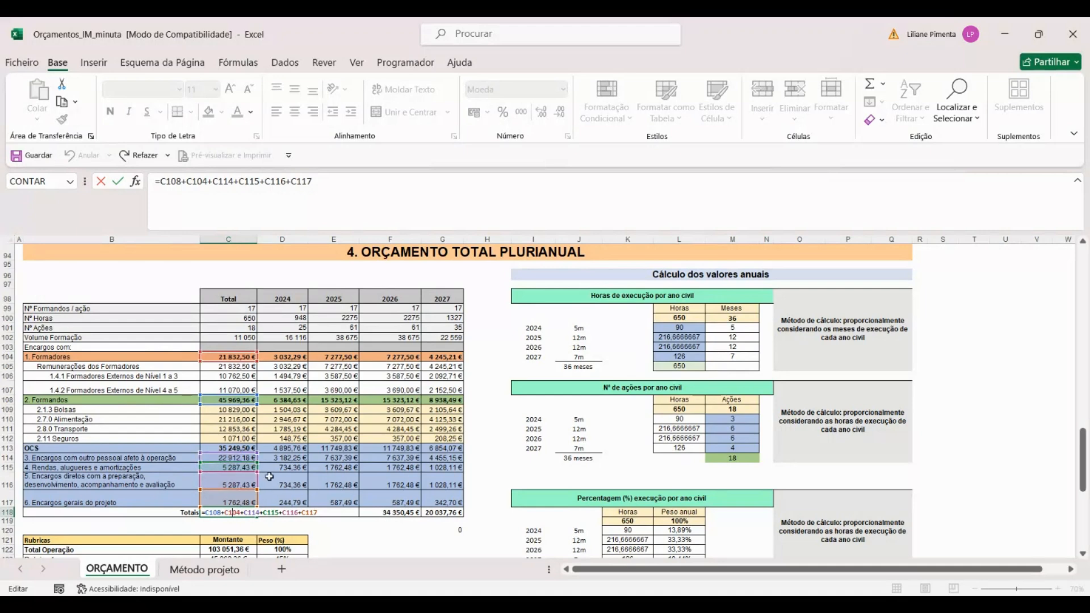
{"action": "left_click_drag", "start_coordinate": [246, 513], "coordinate": [344, 517]}
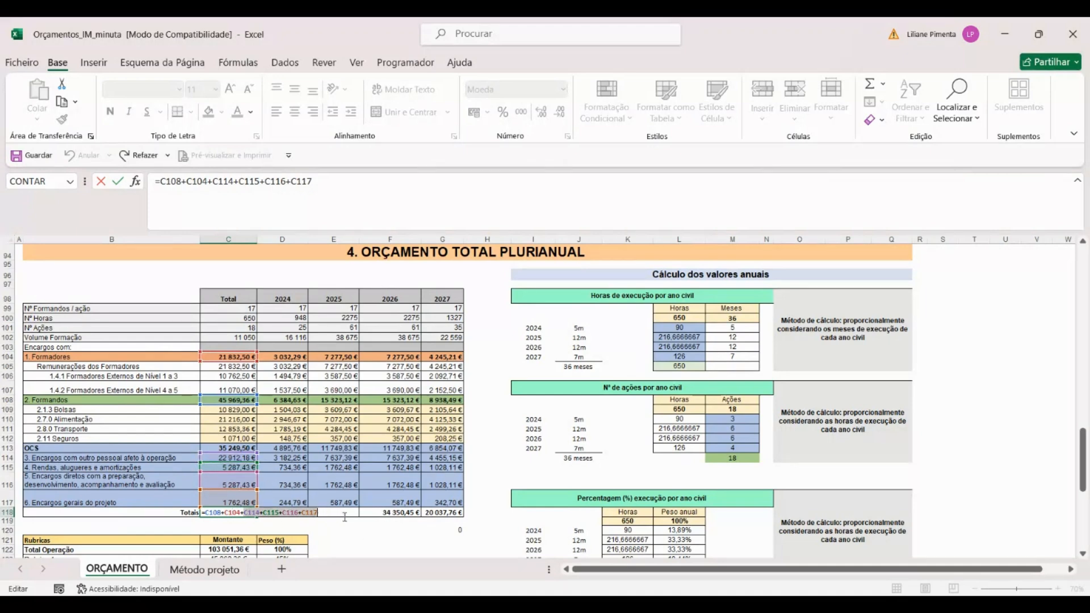
{"action": "key", "text": "BackSpace"}
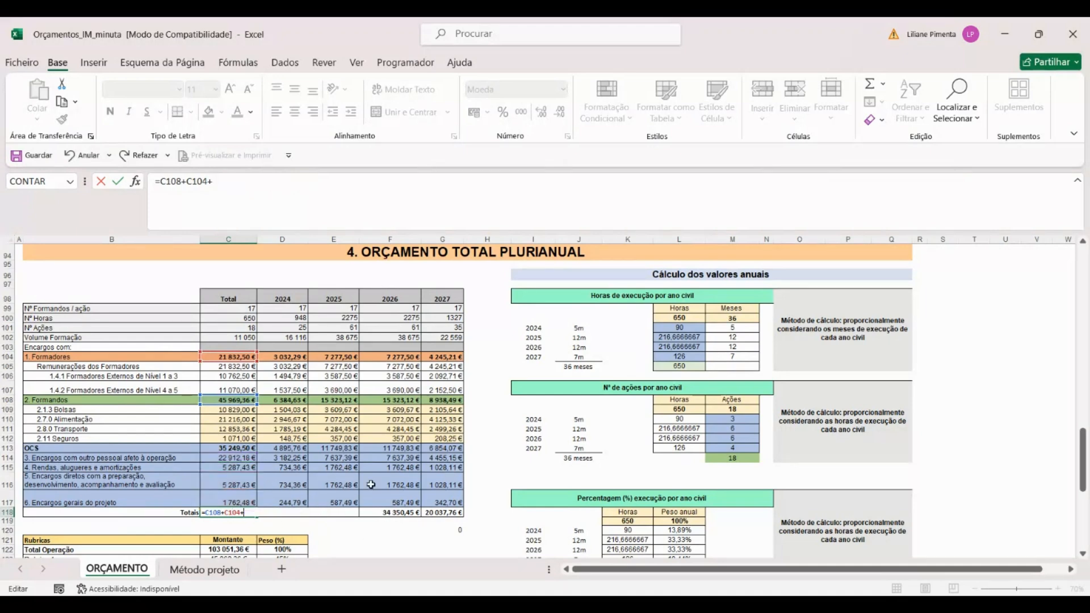
{"action": "left_click", "coordinate": [224, 448]}
{"action": "key", "text": "Return"}
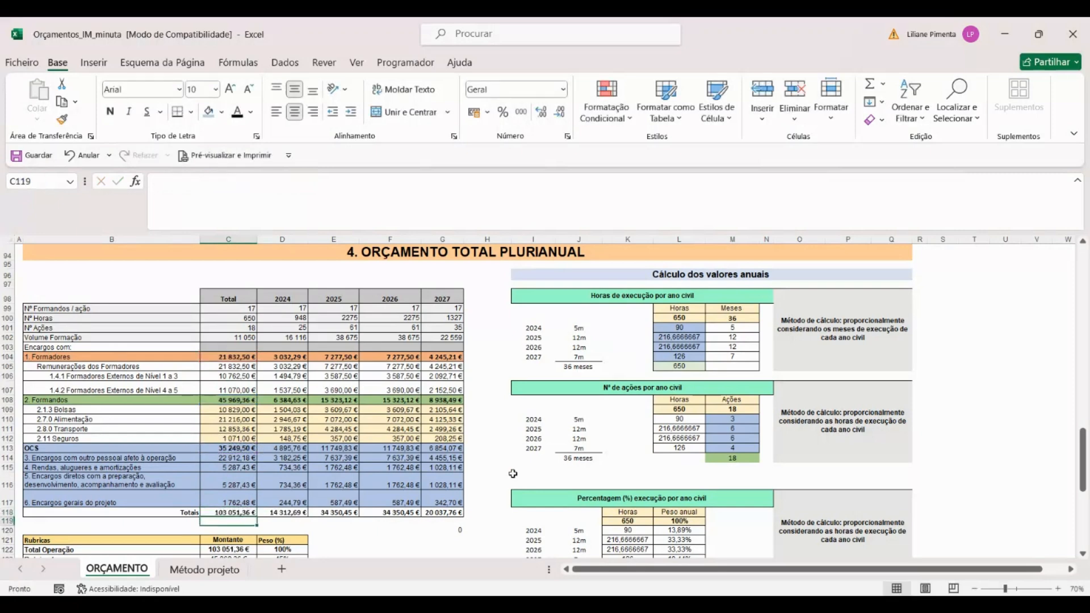
Step: Examine the budget's Total column in C98:C118, the months per year in J110:J111 and the 2024 to 2027 columns in D98:G118
{"action": "scroll", "coordinate": [366, 547], "scroll_direction": "down", "scroll_amount": 1}
{"action": "key", "text": "Up"}
{"action": "left_click_drag", "start_coordinate": [198, 258], "coordinate": [241, 478]}
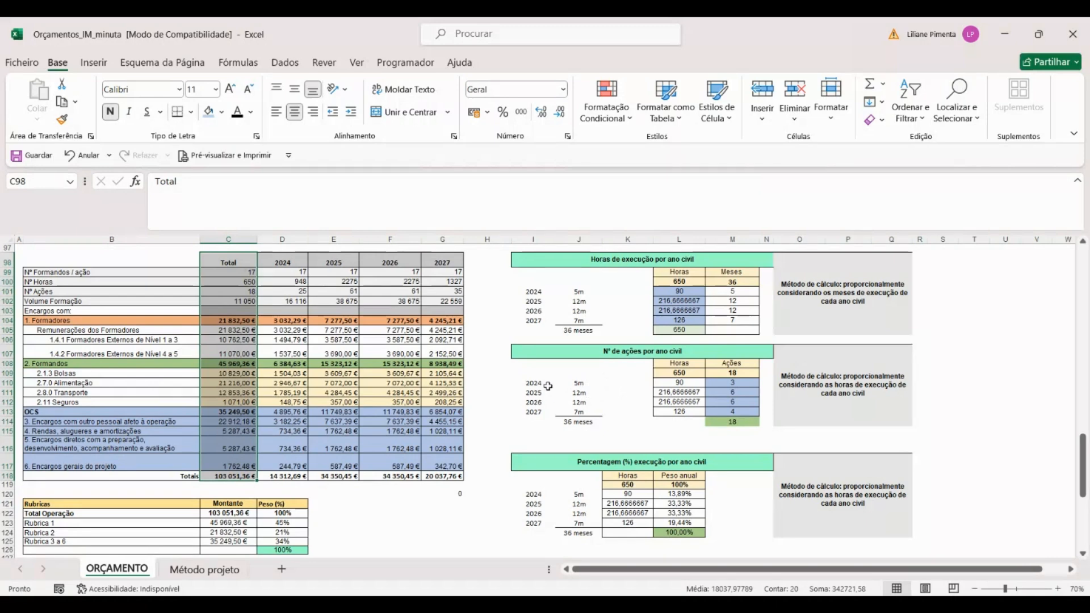
{"action": "left_click", "coordinate": [579, 385]}
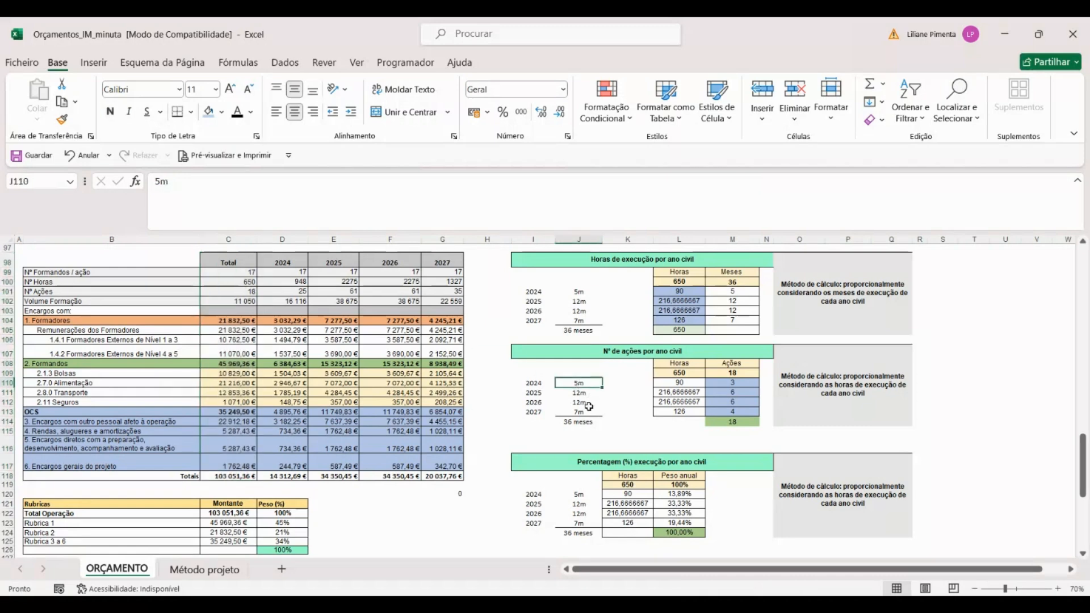
{"action": "left_click", "coordinate": [577, 392]}
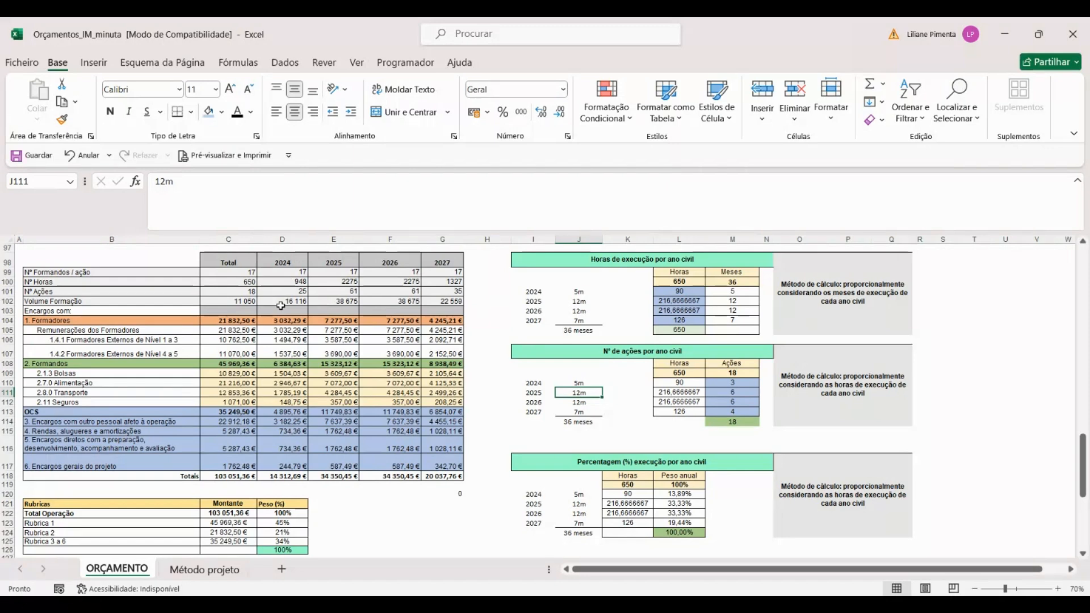
{"action": "left_click_drag", "start_coordinate": [289, 256], "coordinate": [446, 477]}
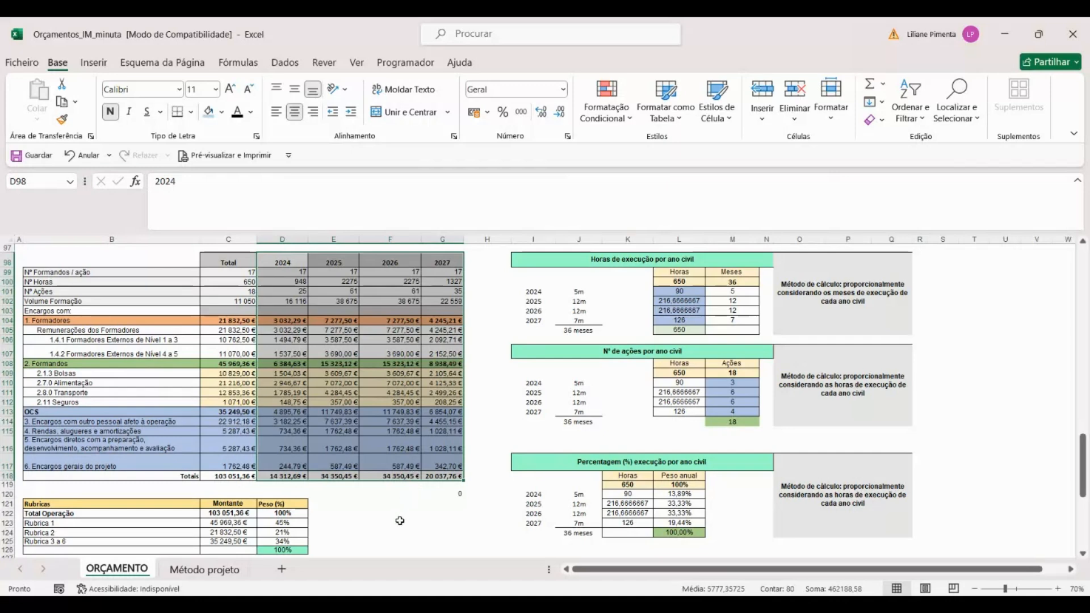
{"action": "left_click", "coordinate": [399, 511]}
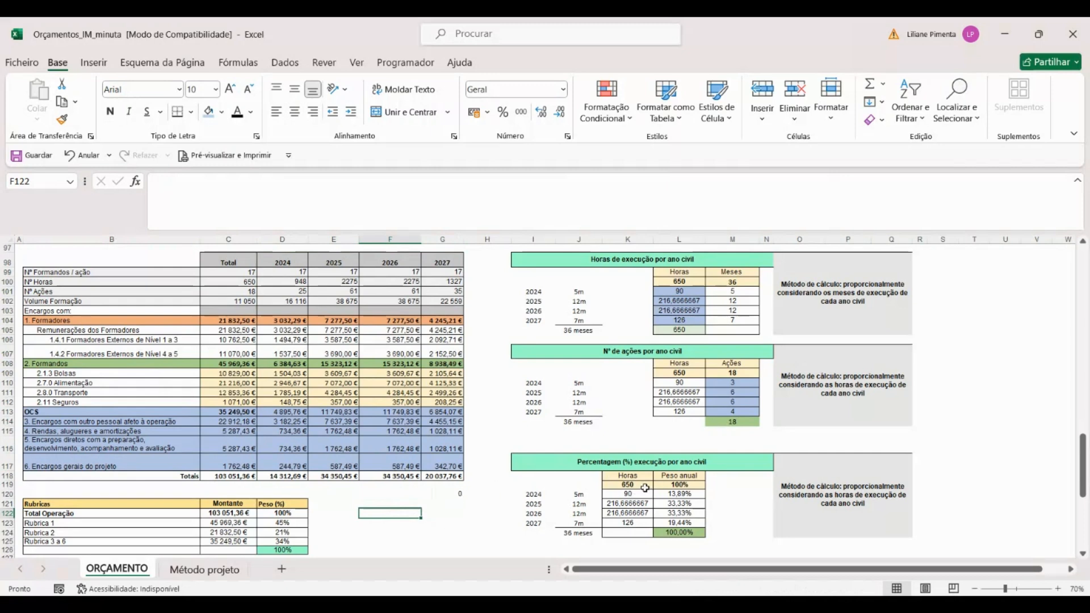
Step: Inspect the formulas in L101, L102 and L104 that distribute the training hours per calendar year by months of execution
{"action": "scroll", "coordinate": [645, 489], "scroll_direction": "up", "scroll_amount": 1}
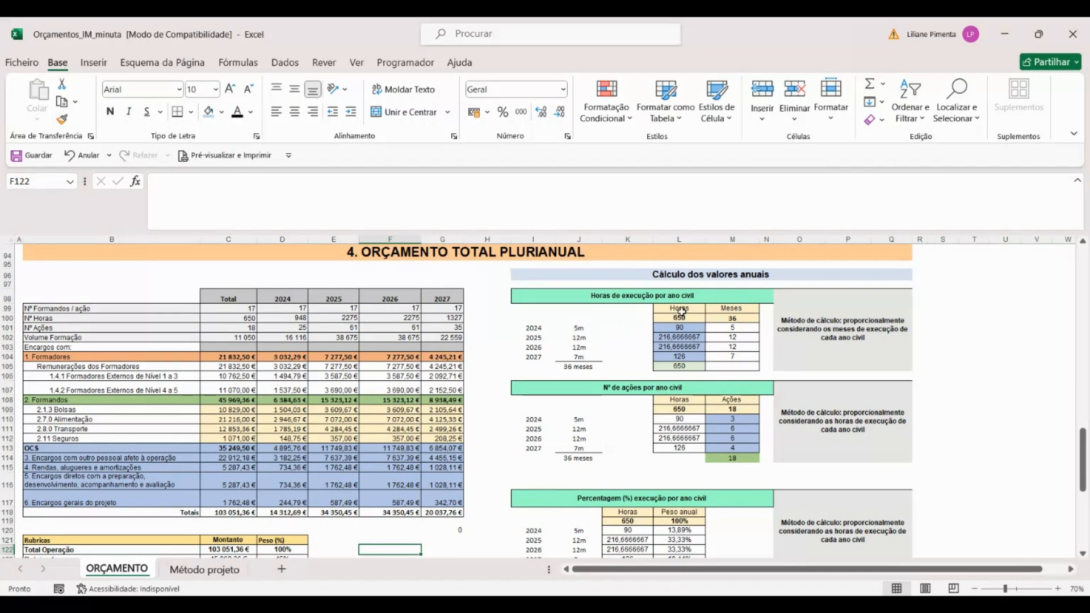
{"action": "scroll", "coordinate": [654, 533], "scroll_direction": "down", "scroll_amount": 1}
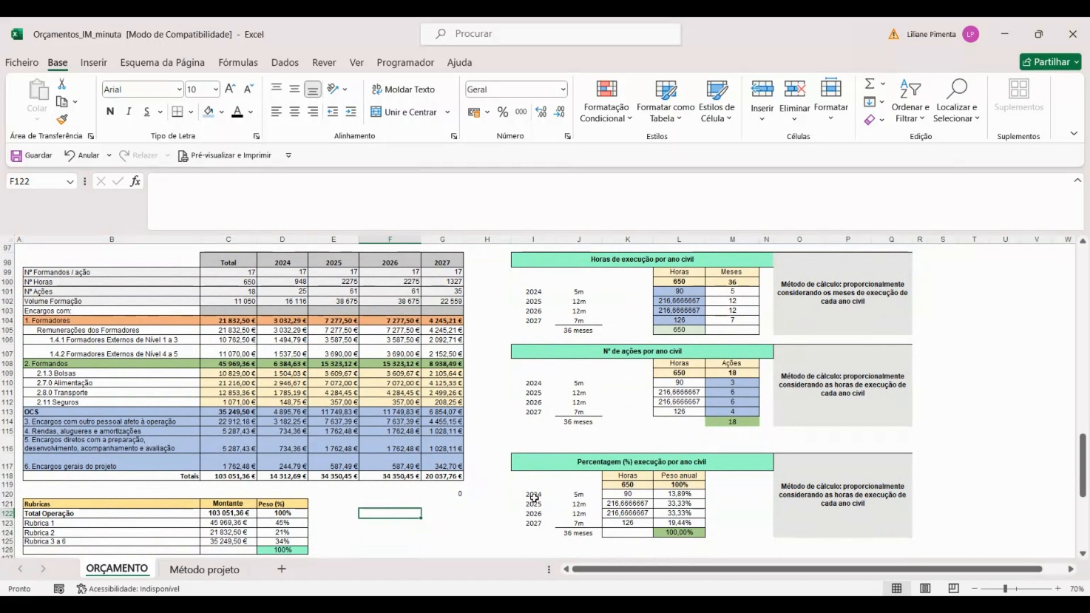
{"action": "left_click", "coordinate": [686, 292]}
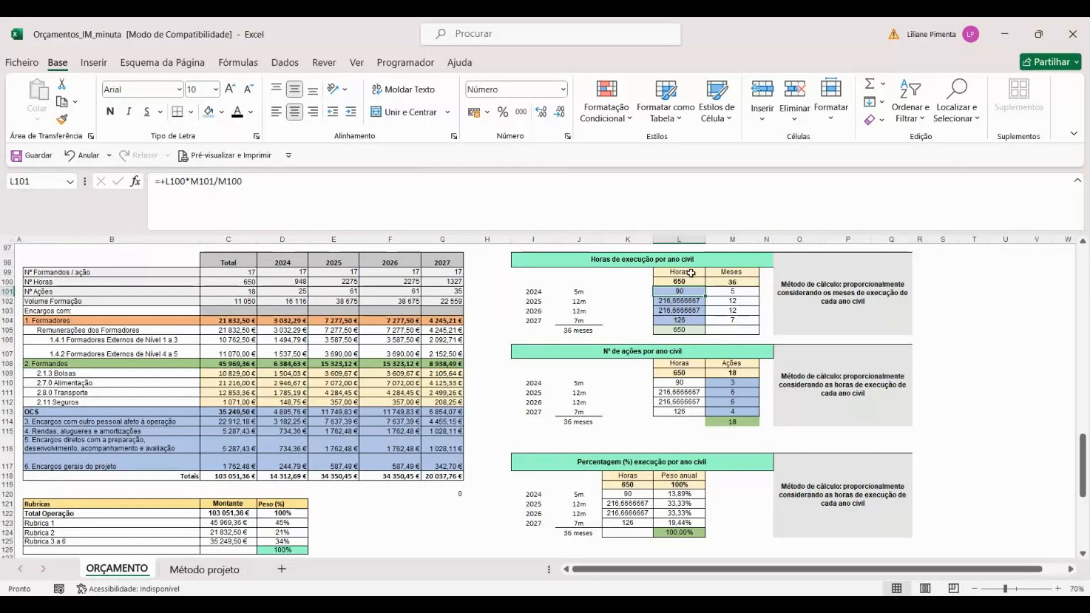
{"action": "left_click", "coordinate": [692, 302]}
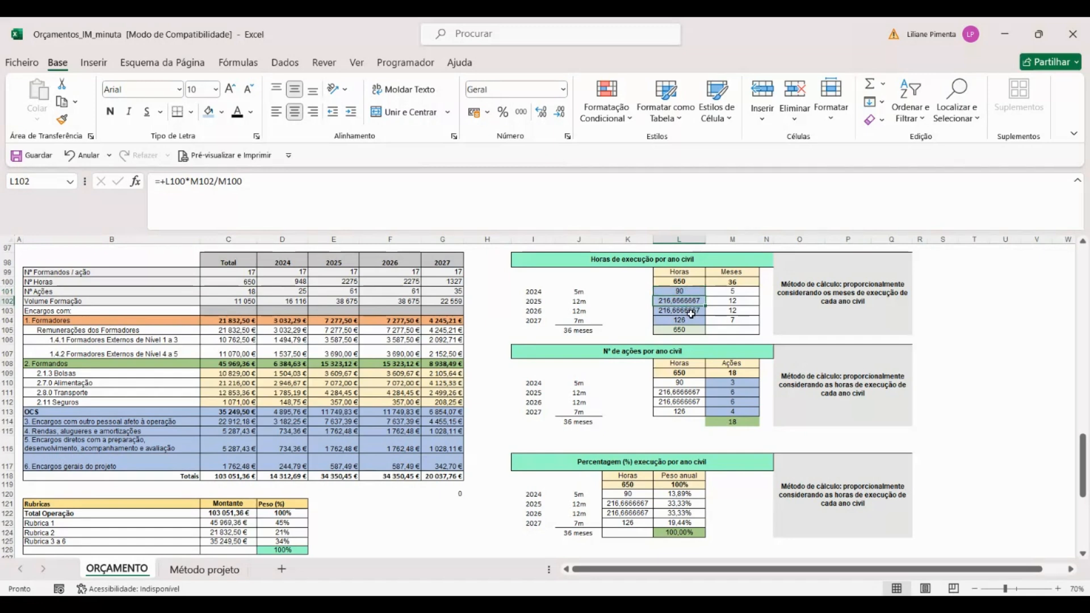
{"action": "left_click", "coordinate": [690, 320]}
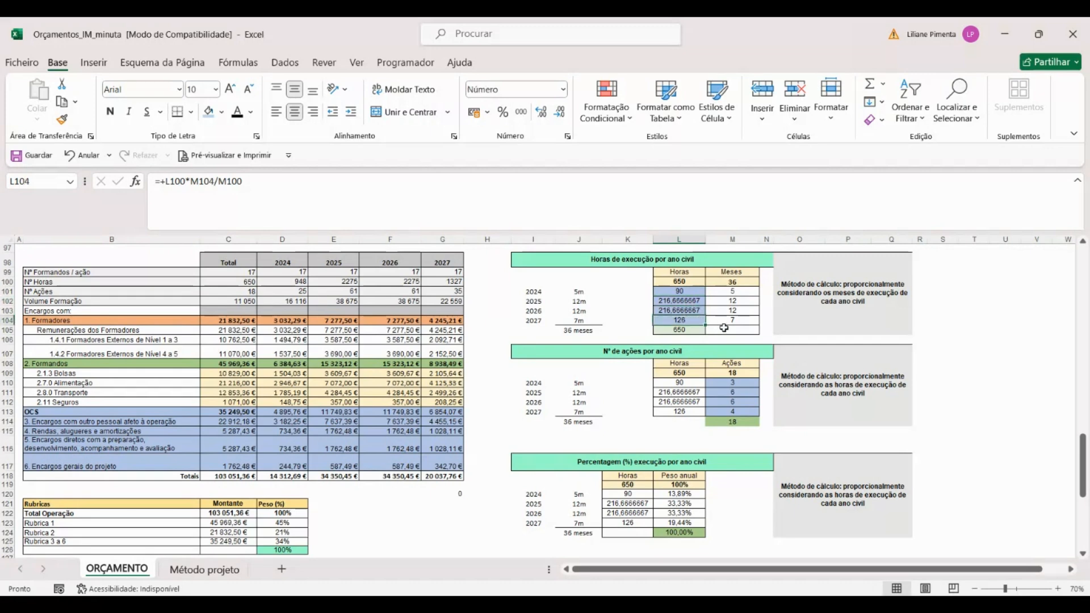
Step: Examine the yearly hours and weights in the execution percentage table, and check the 2024 trainer cost formula in D104
{"action": "scroll", "coordinate": [724, 328], "scroll_direction": "down", "scroll_amount": 1}
{"action": "left_click_drag", "start_coordinate": [627, 461], "coordinate": [636, 494]}
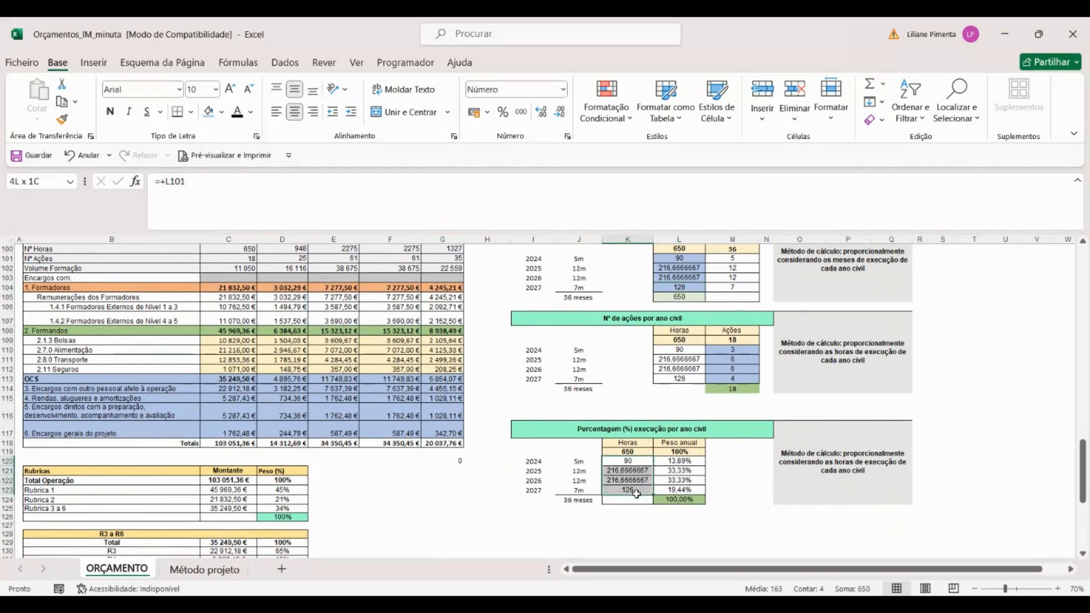
{"action": "left_click_drag", "start_coordinate": [682, 461], "coordinate": [695, 482]}
{"action": "left_click", "coordinate": [609, 465]}
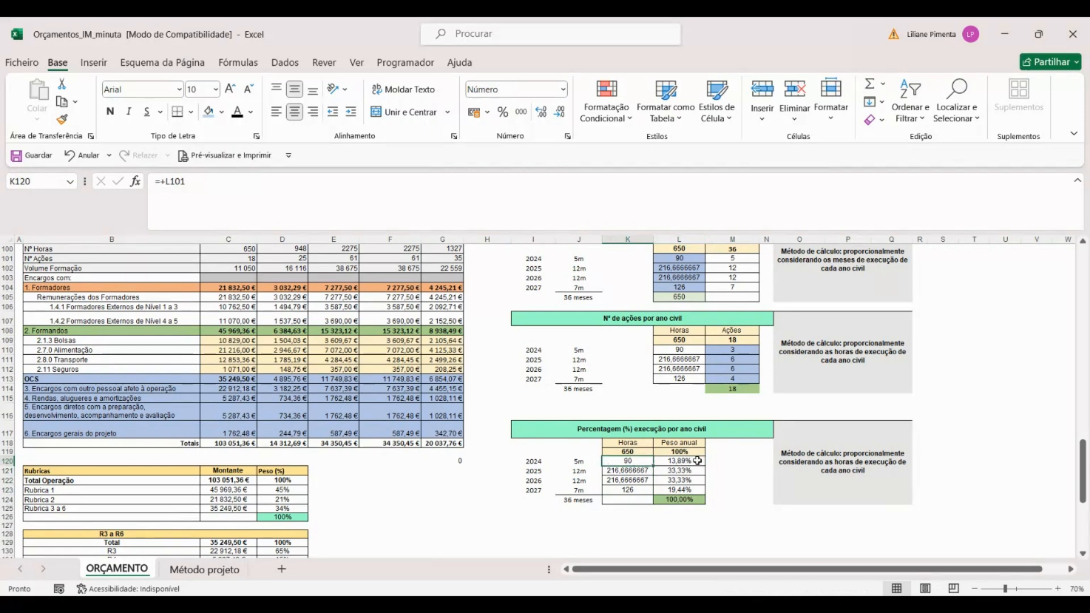
{"action": "scroll", "coordinate": [287, 390], "scroll_direction": "up", "scroll_amount": 2}
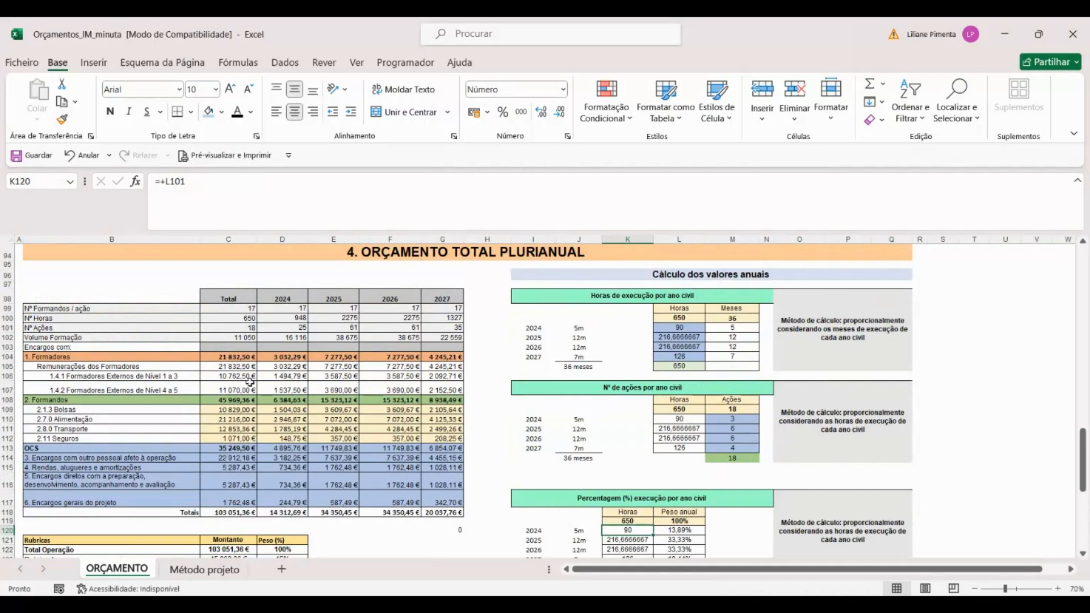
{"action": "left_click", "coordinate": [272, 357]}
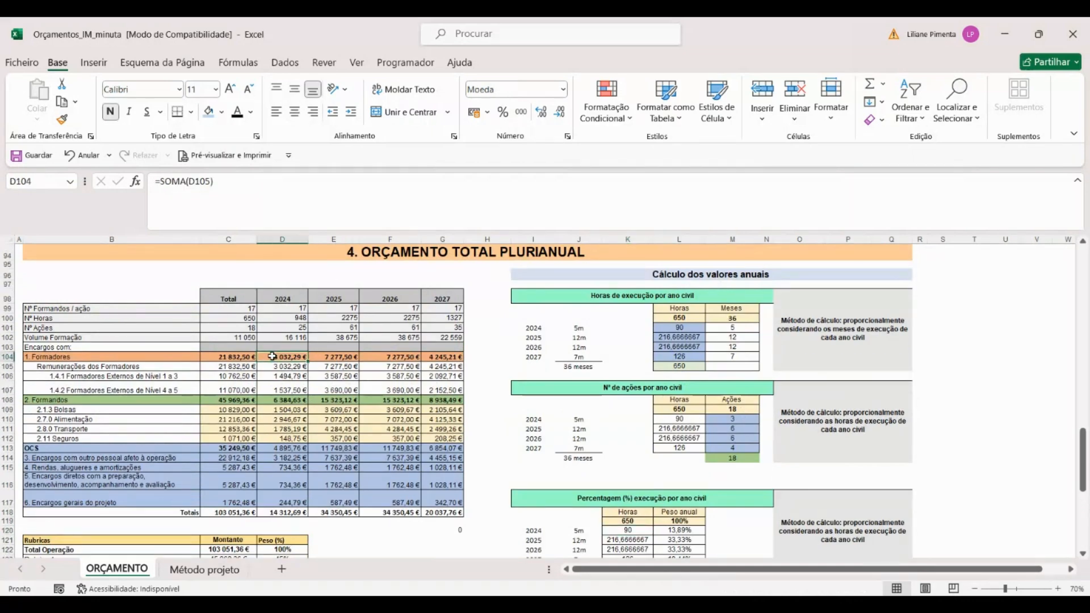
Step: Inspect the 2024 trainer remuneration formula in D105 and the formula for level 1 to 3 external trainers in D106
{"action": "key", "text": "Down"}
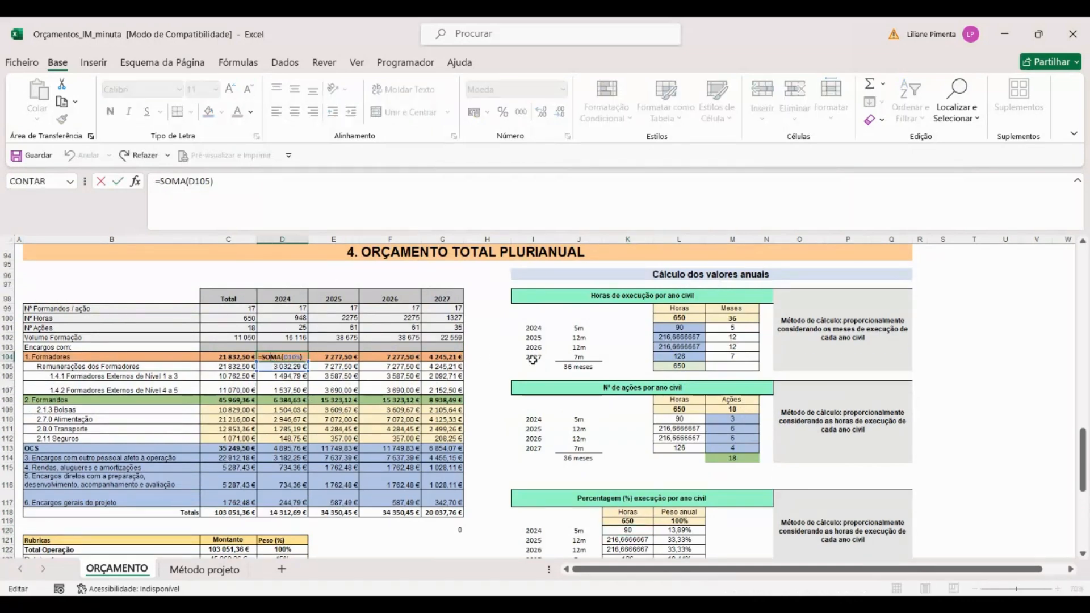
{"action": "double_click", "coordinate": [272, 367]}
{"action": "key", "text": "Return"}
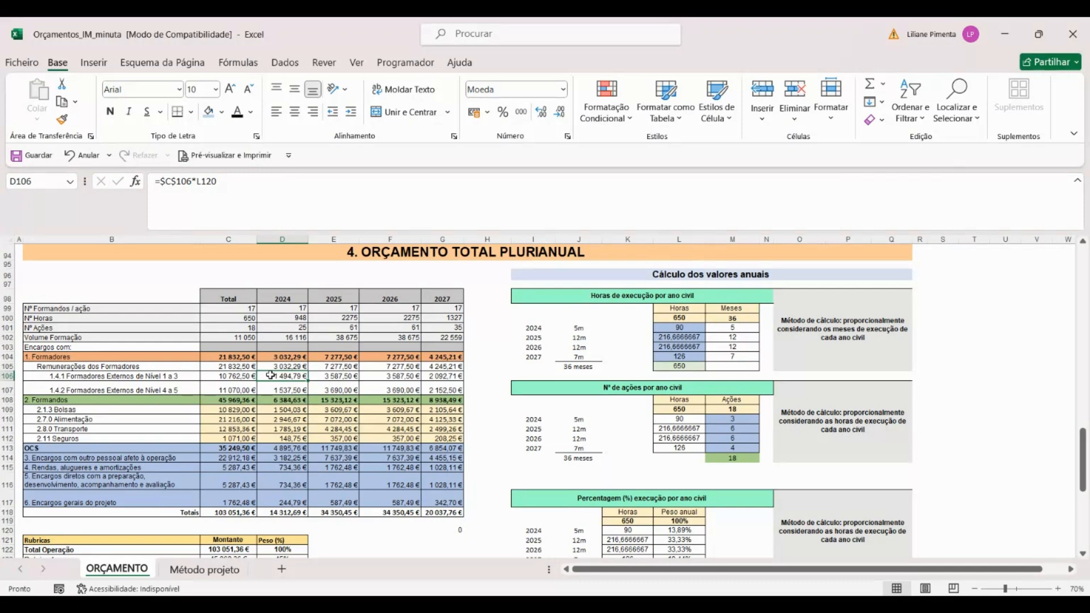
{"action": "double_click", "coordinate": [270, 375]}
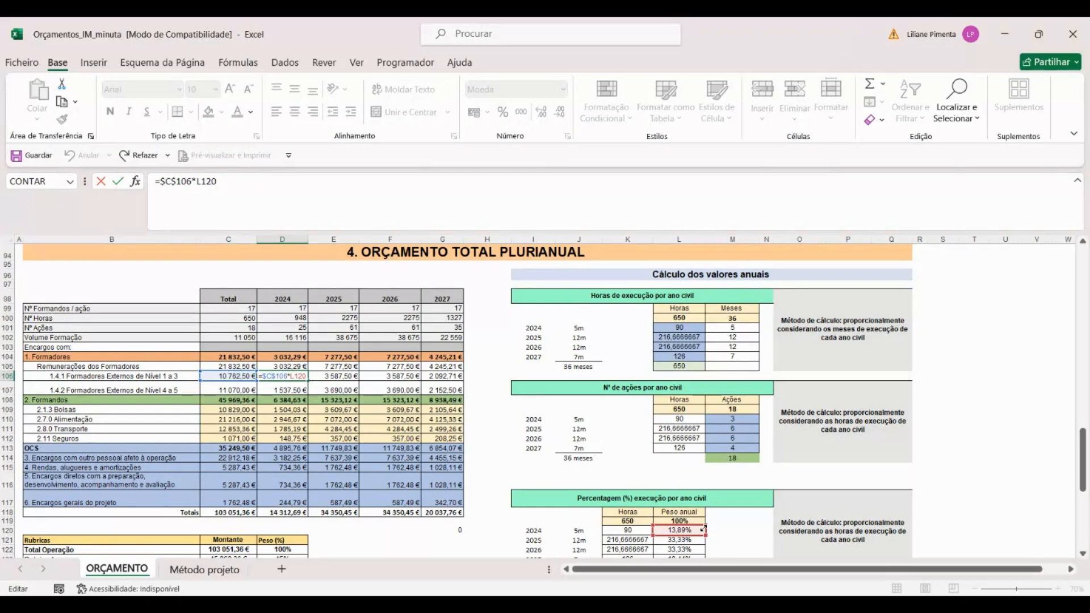
{"action": "key", "text": "ctrl+Return"}
Step: Inspect the formulas in E106, F106 and G106 that weight the level 1 to 3 external trainer cost for 2025 to 2027
{"action": "key", "text": "Right"}
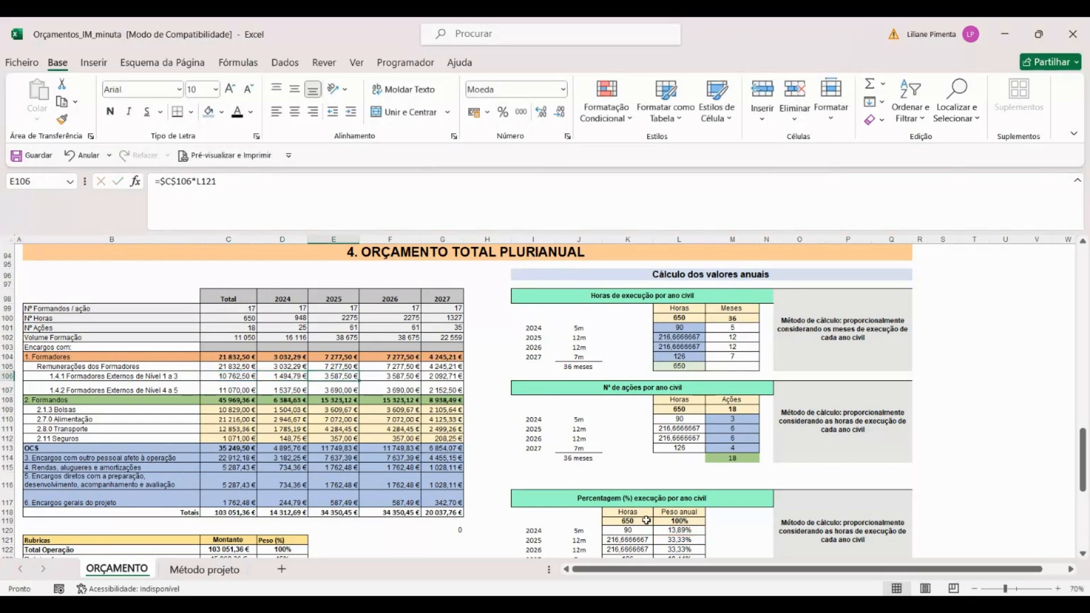
{"action": "double_click", "coordinate": [349, 380]}
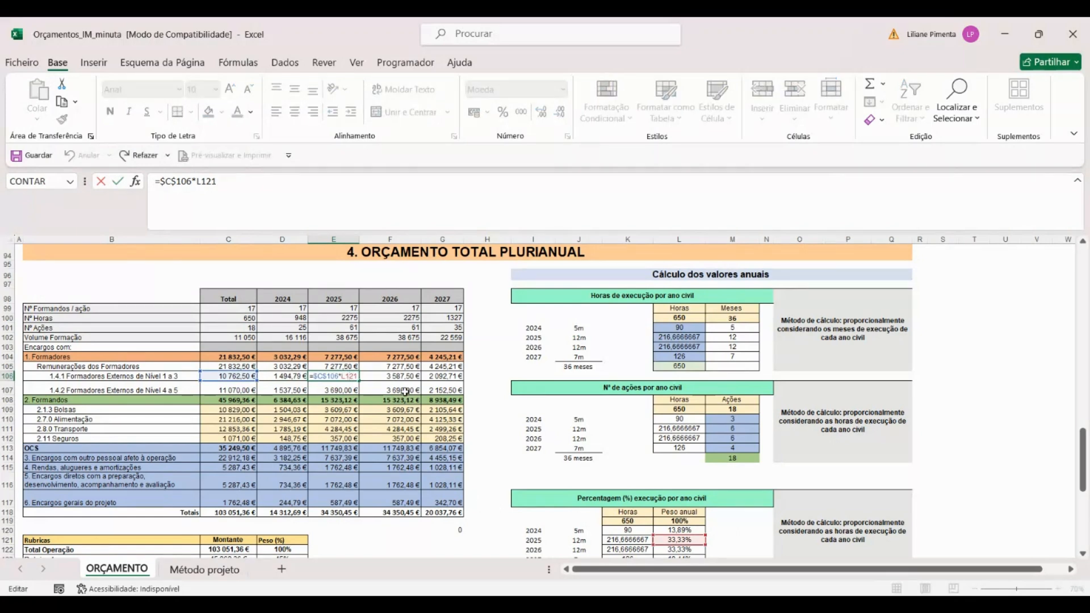
{"action": "key", "text": "Return"}
{"action": "left_click", "coordinate": [390, 358]}
{"action": "double_click", "coordinate": [391, 376]}
{"action": "double_click", "coordinate": [428, 378]}
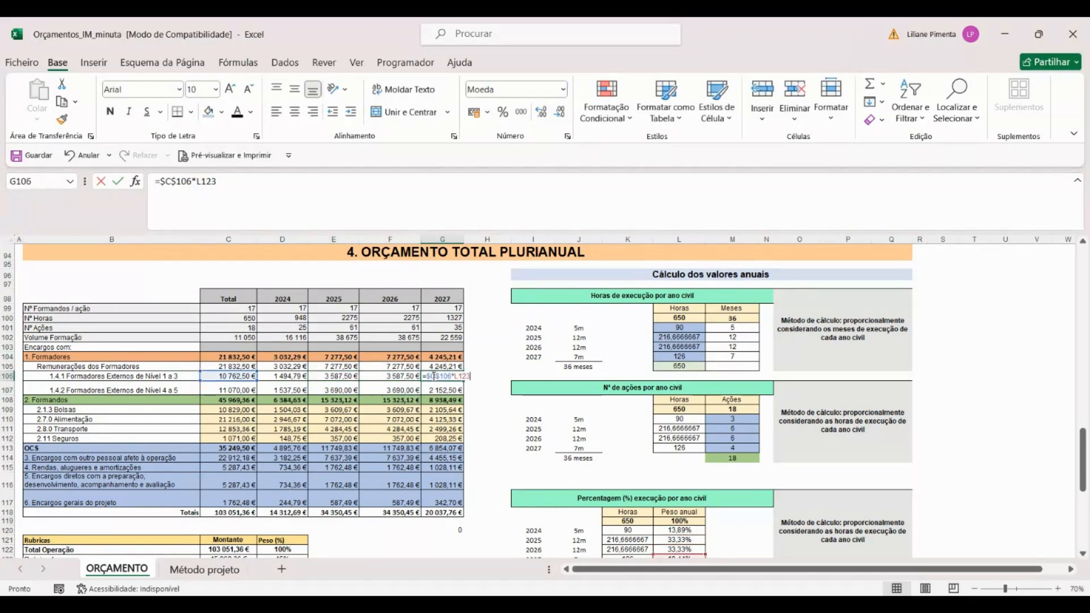
{"action": "scroll", "coordinate": [732, 487], "scroll_direction": "down", "scroll_amount": 1}
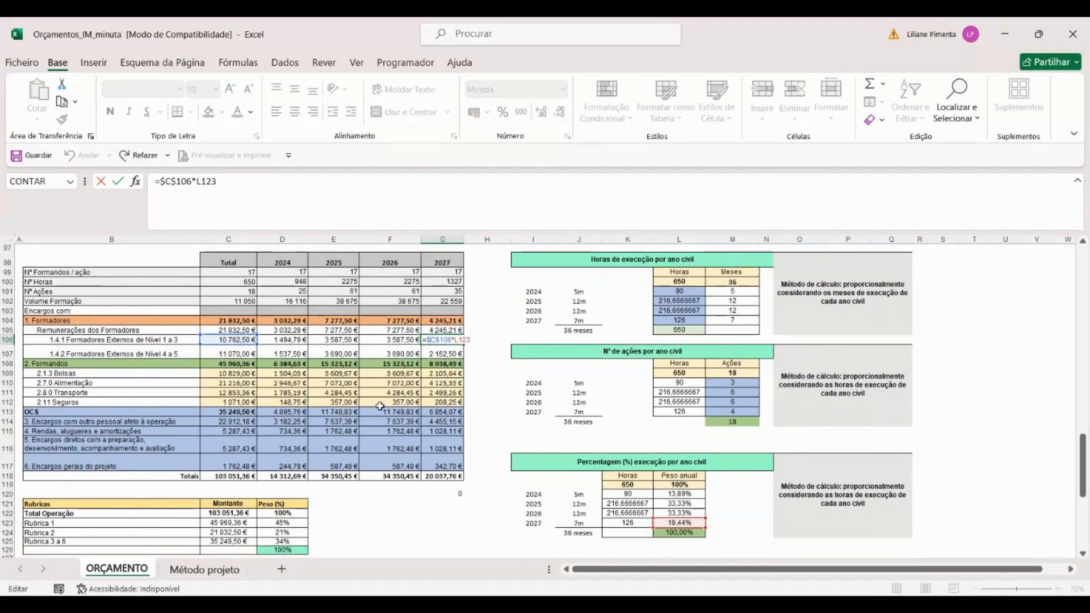
{"action": "key", "text": "Return"}
Step: Check the sums of the yearly values in D106:G106 and D118:G118, and view the Rubricas and R3 a R6 summary tables
{"action": "left_click_drag", "start_coordinate": [272, 342], "coordinate": [457, 341]}
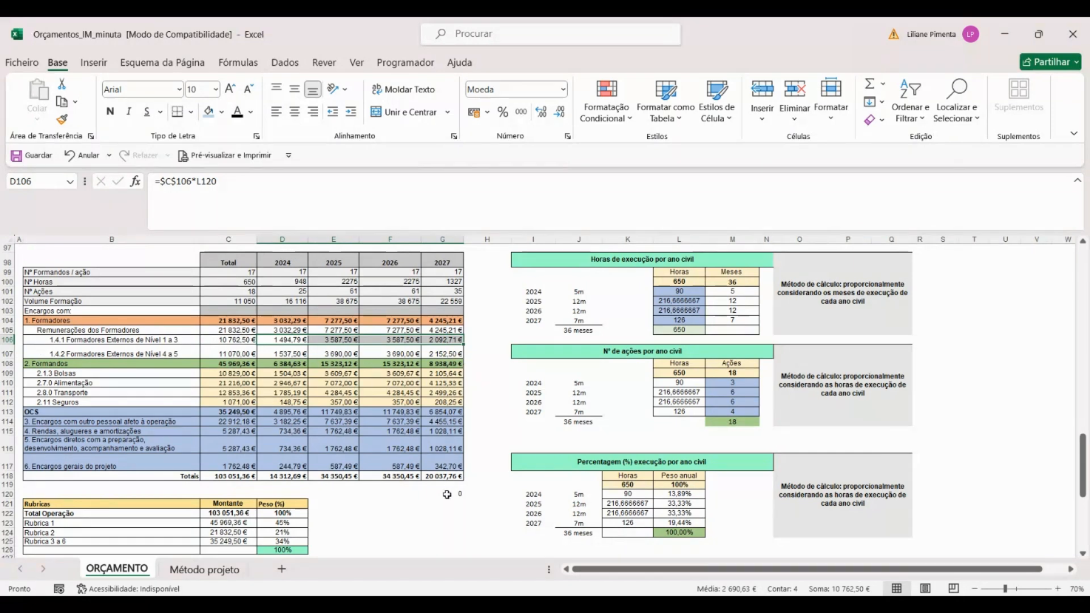
{"action": "left_click_drag", "start_coordinate": [264, 477], "coordinate": [449, 477]}
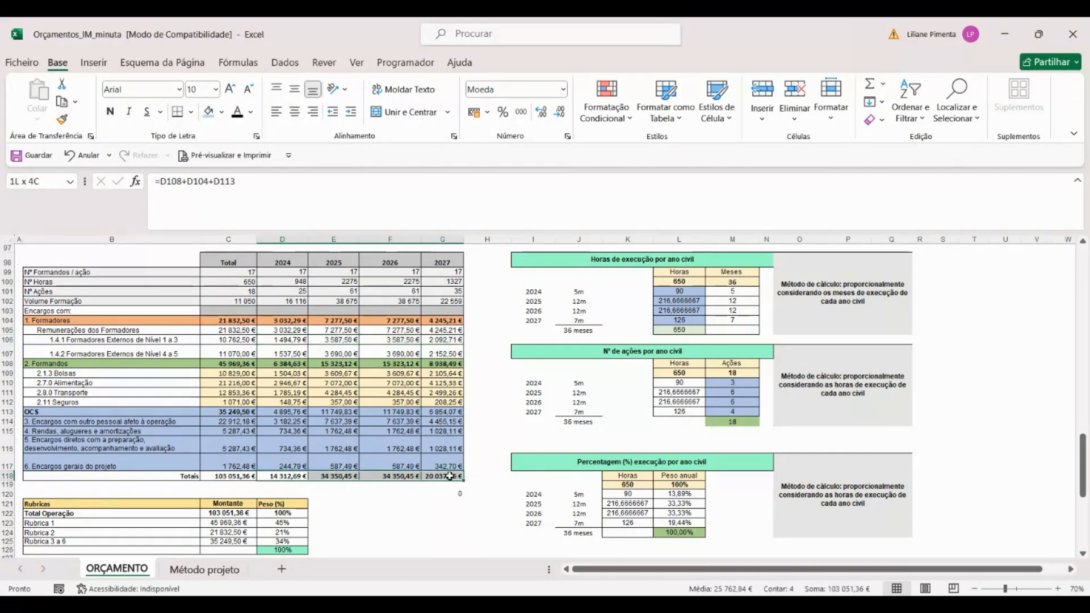
{"action": "scroll", "coordinate": [360, 514], "scroll_direction": "down", "scroll_amount": 1}
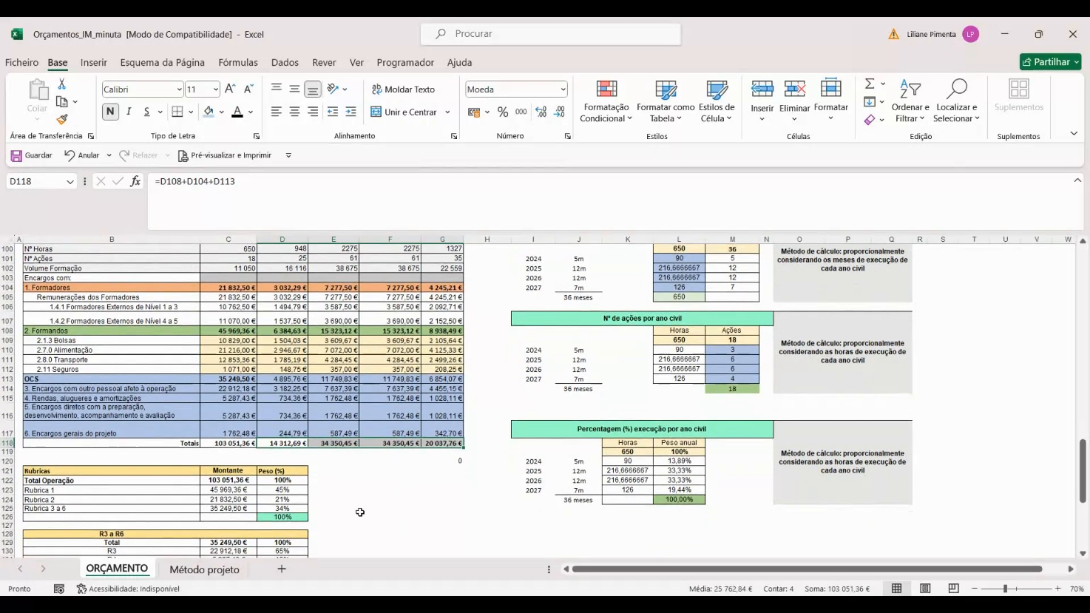
{"action": "scroll", "coordinate": [360, 513], "scroll_direction": "down", "scroll_amount": 2}
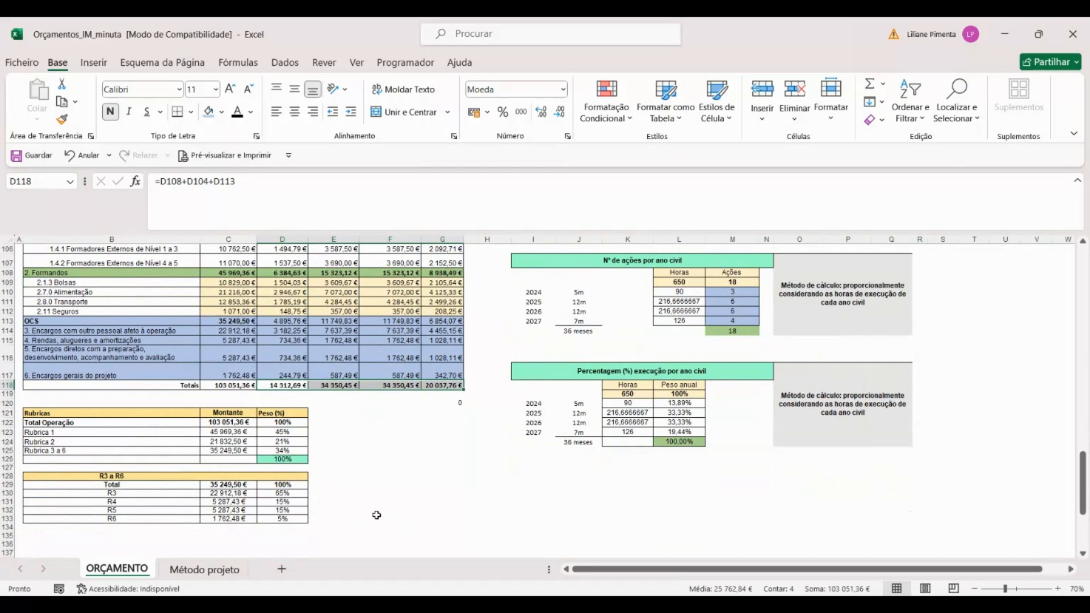
{"action": "left_click", "coordinate": [378, 518]}
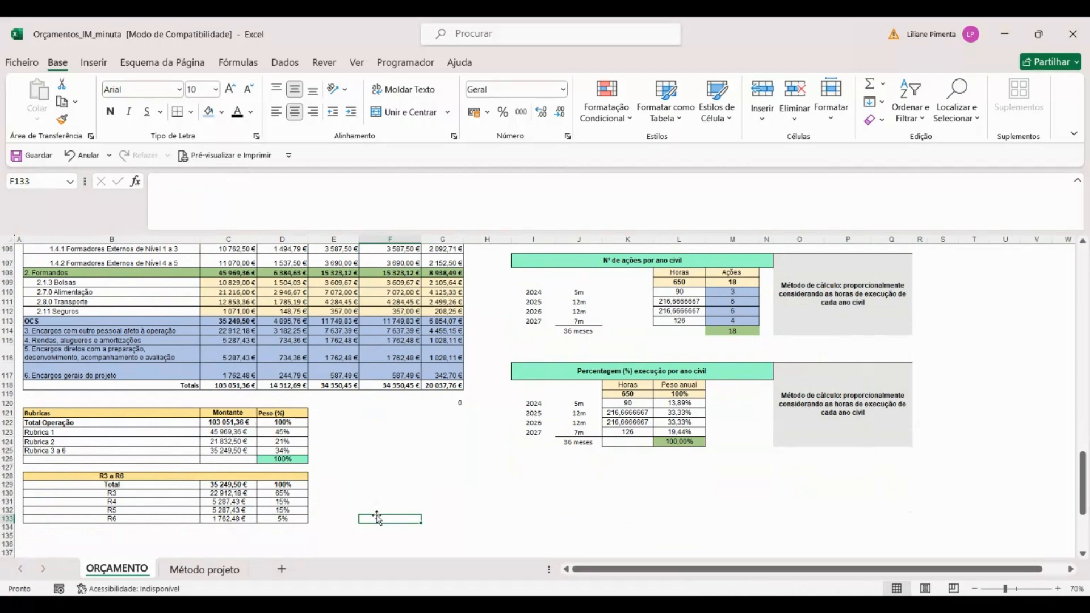
Step: Go back over the multi-year budget up to the financial indicators section, and switch away from the workbook
{"action": "scroll", "coordinate": [318, 504], "scroll_direction": "up", "scroll_amount": 3}
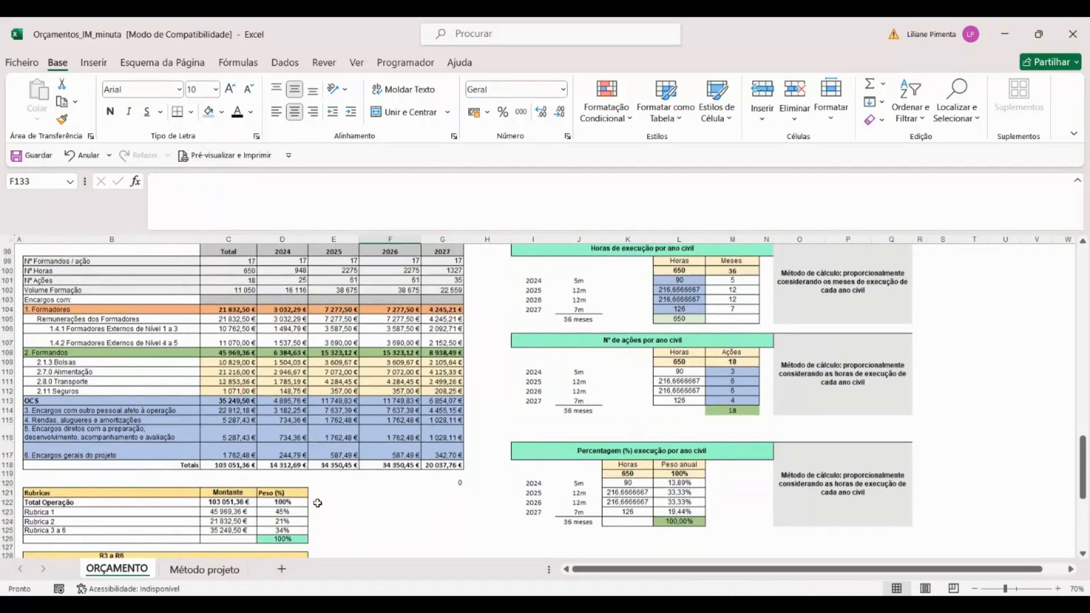
{"action": "scroll", "coordinate": [317, 503], "scroll_direction": "up", "scroll_amount": 5}
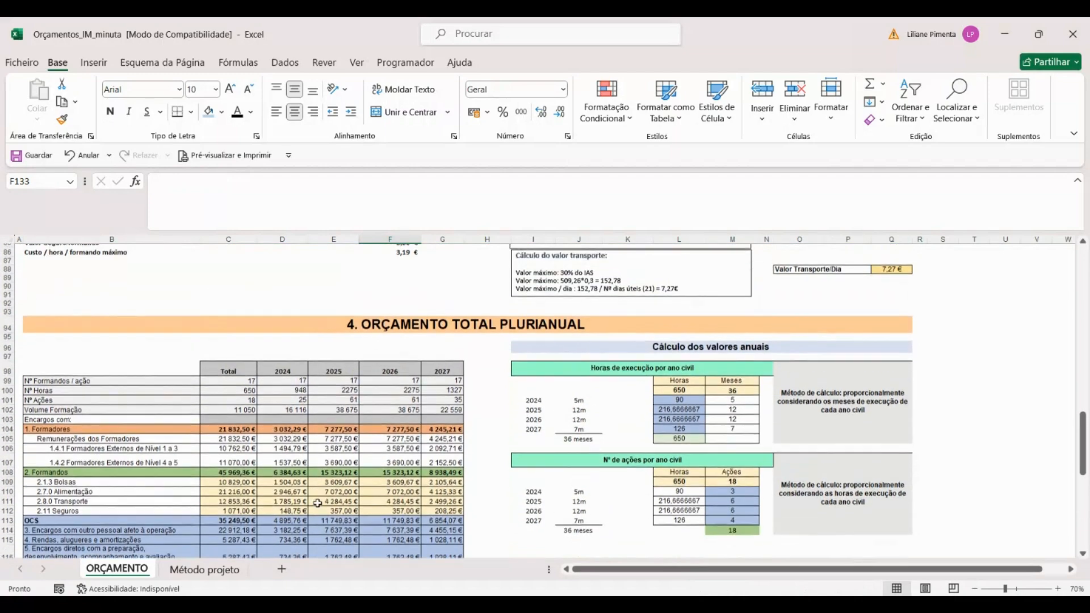
{"action": "scroll", "coordinate": [317, 503], "scroll_direction": "up", "scroll_amount": 6}
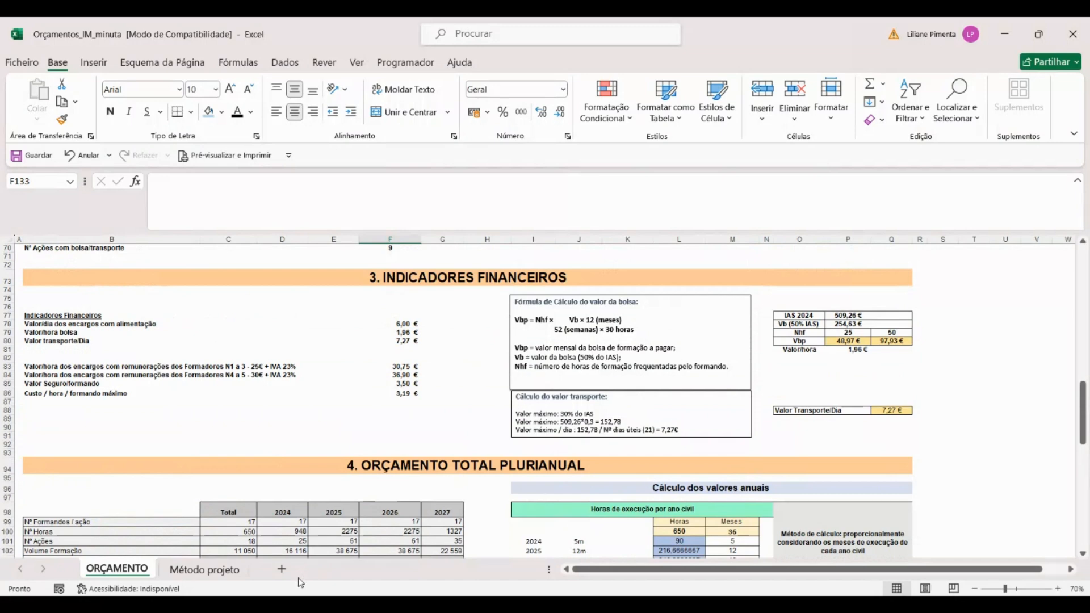
{"action": "key", "text": "alt+Tab"}
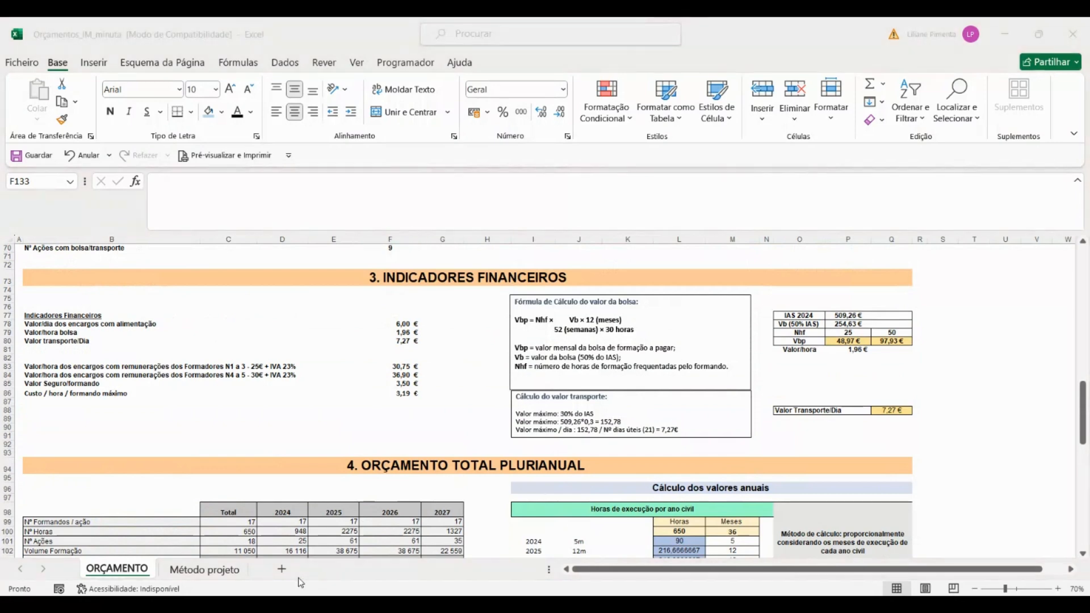